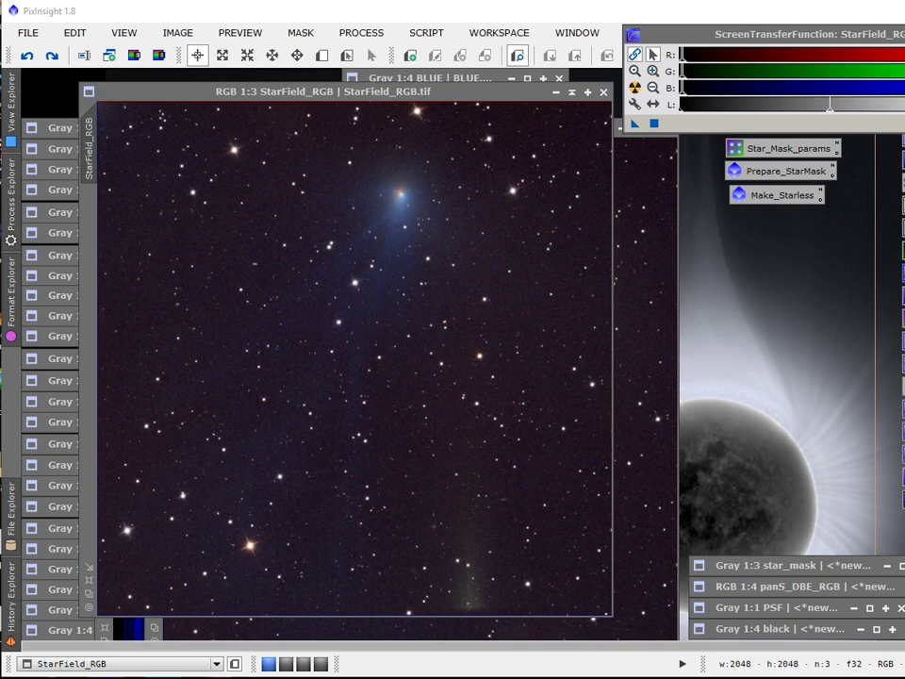
Examine the StarField_RGB image at several magnifications for isolated red and blue artifacts between the stars.
scroll(210, 267, "up", 3)
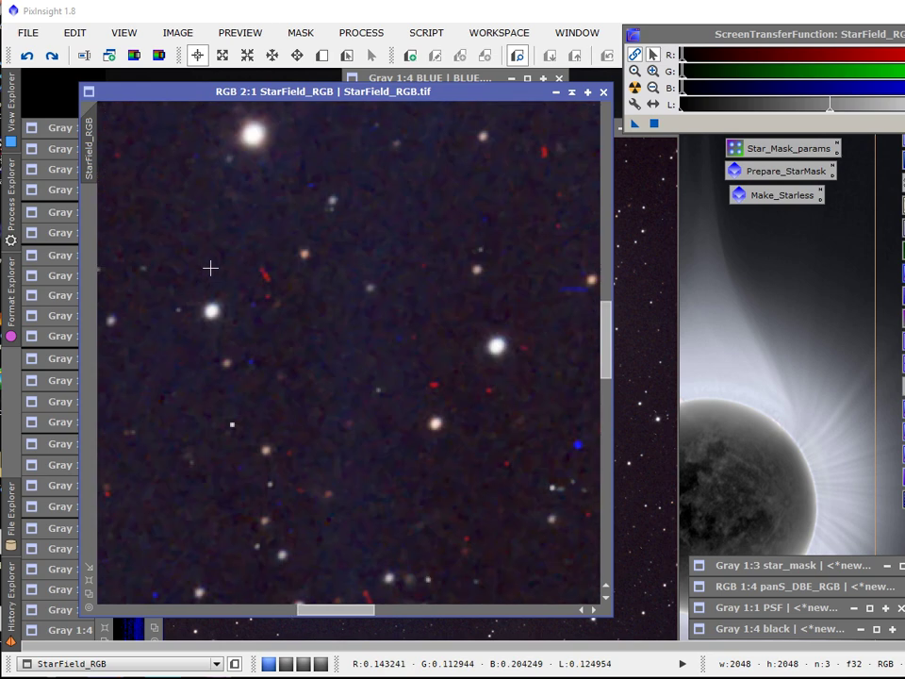
left_click_drag(371, 613, 410, 630)
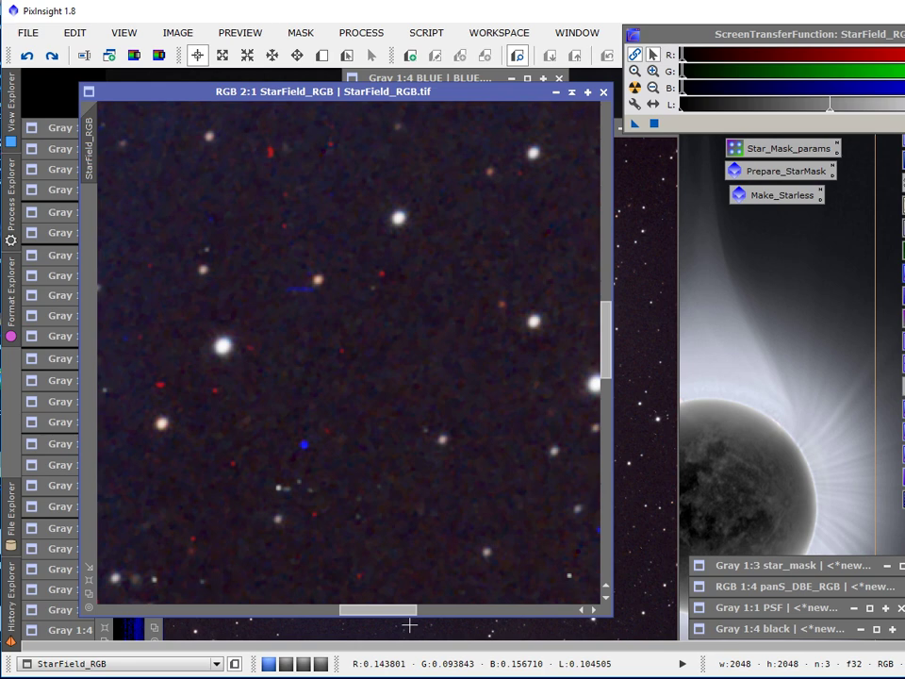
left_click_drag(604, 340, 594, 383)
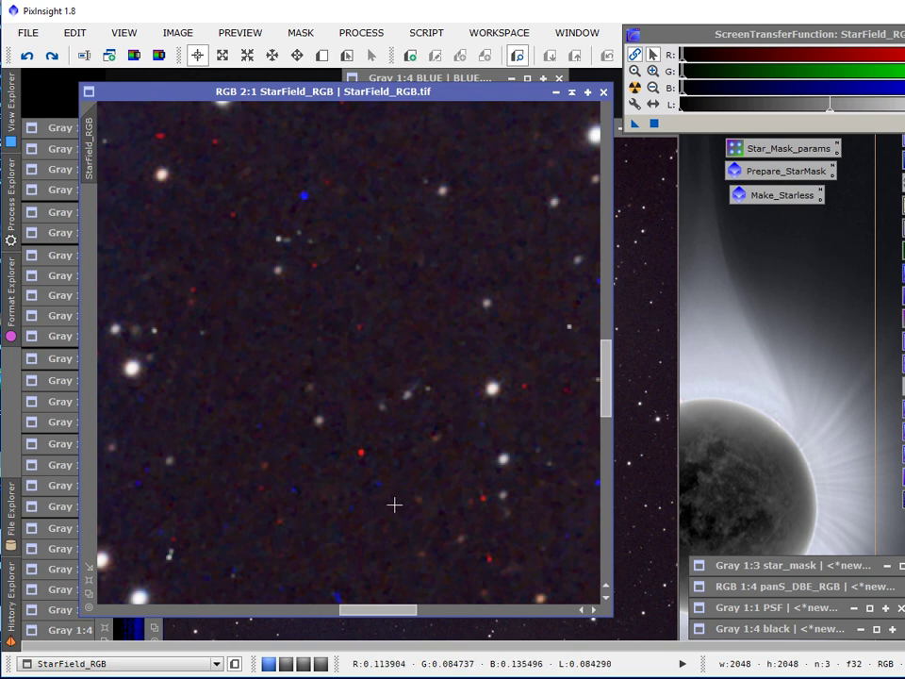
left_click_drag(606, 394, 604, 386)
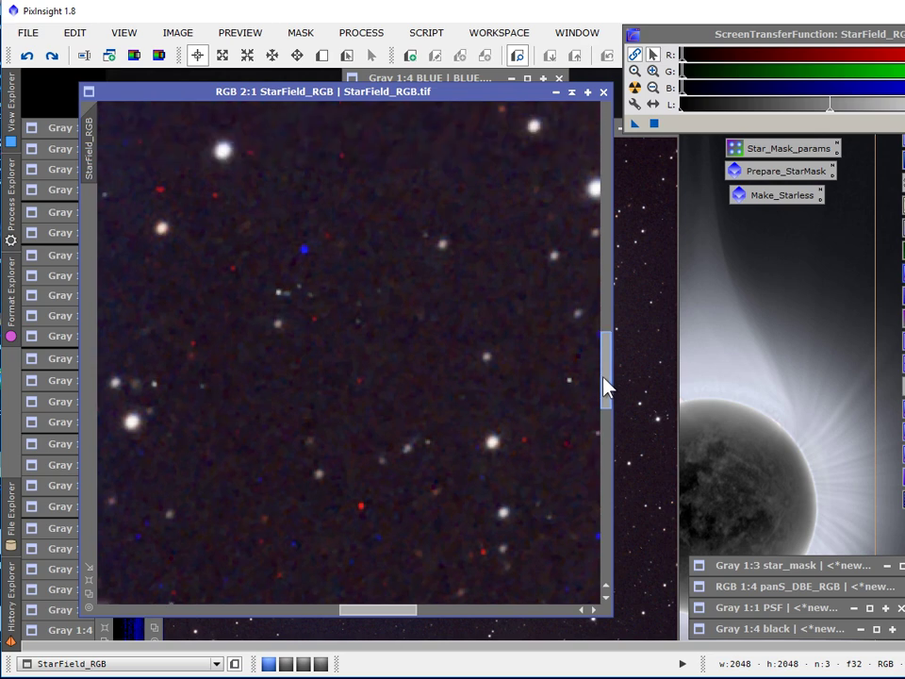
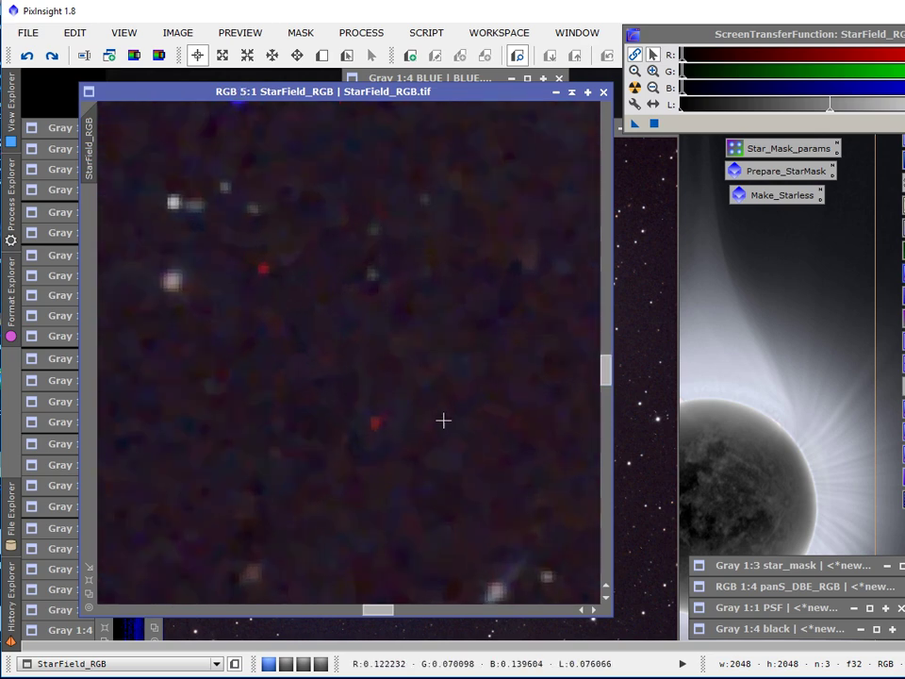
scroll(443, 420, "up", 1)
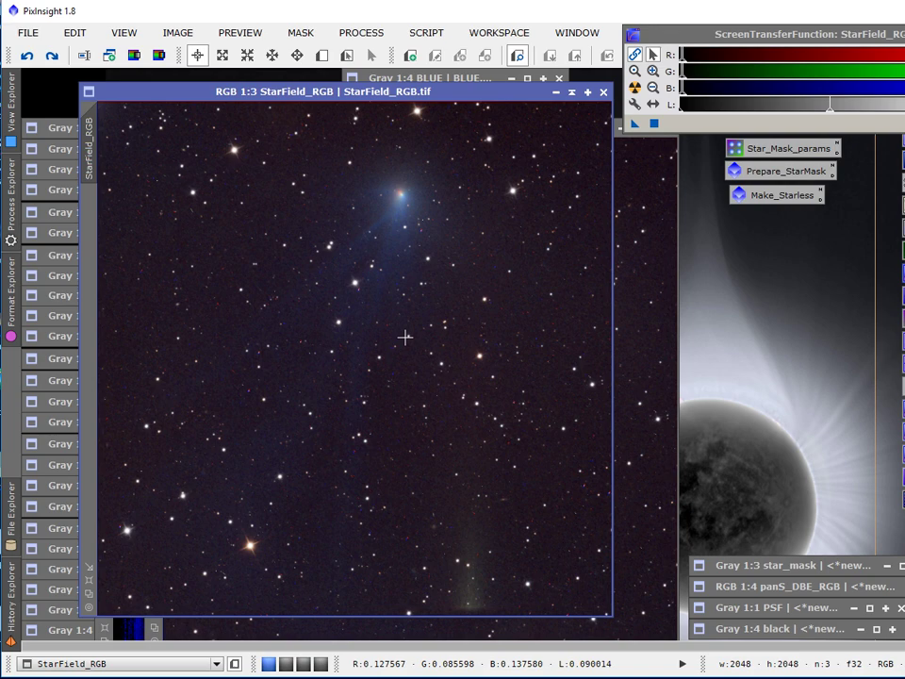
scroll(404, 337, "up", 2)
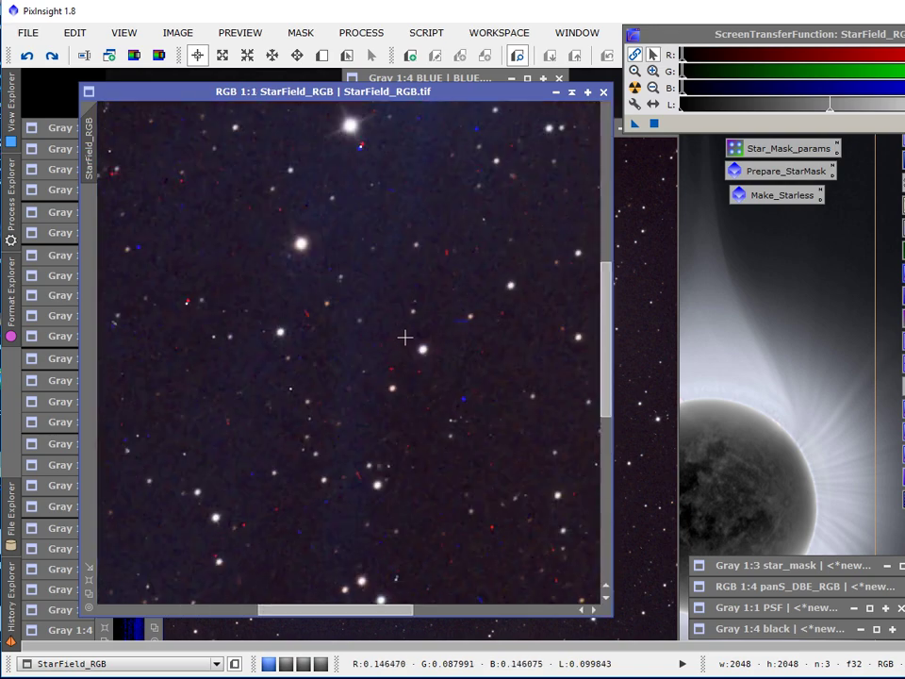
scroll(404, 336, "up", 1)
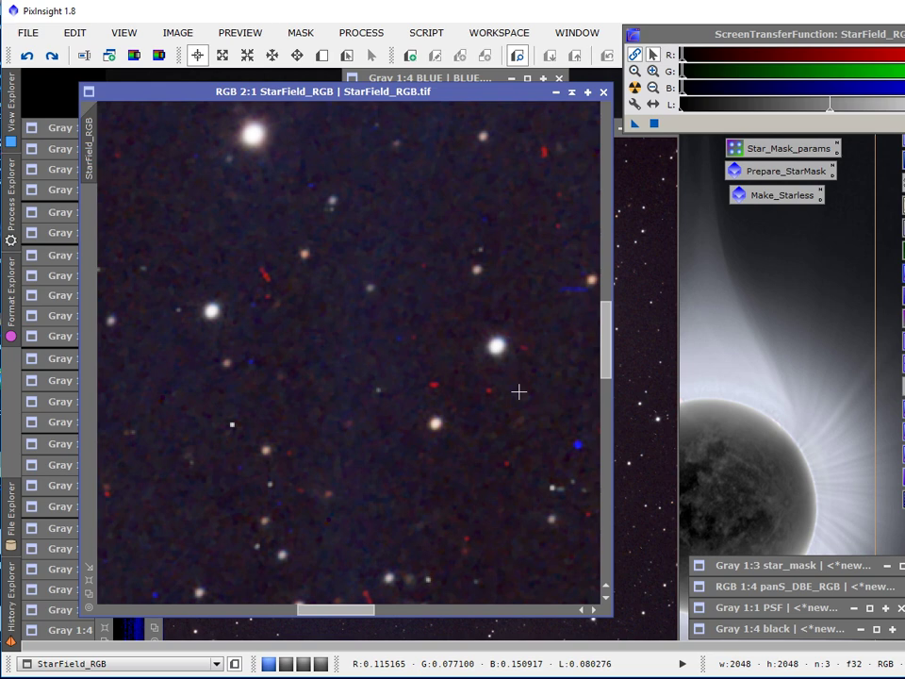
scroll(495, 364, "down", 1)
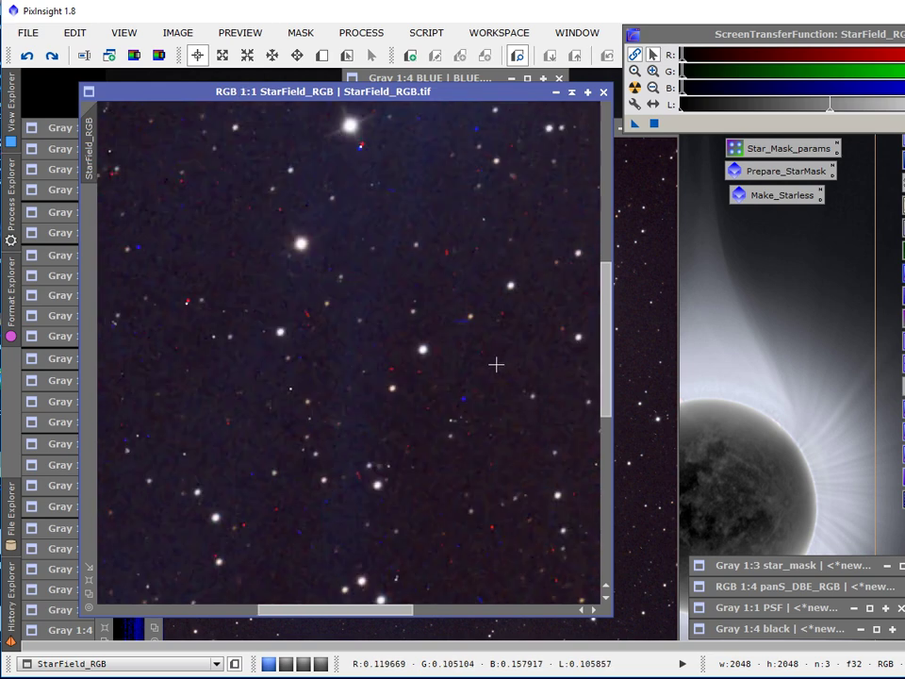
scroll(424, 345, "down", 1)
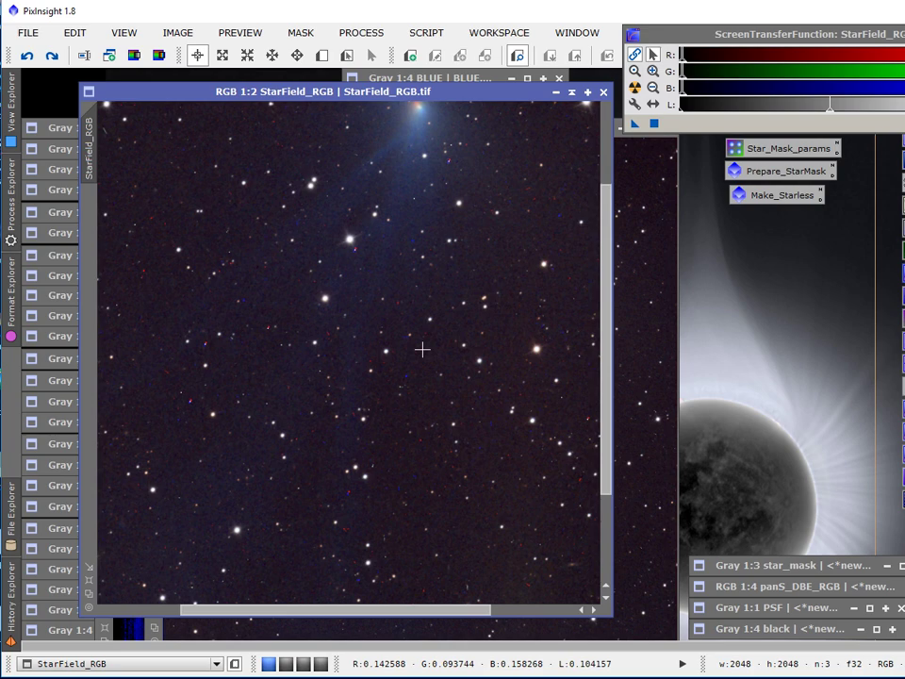
scroll(423, 348, "up", 2)
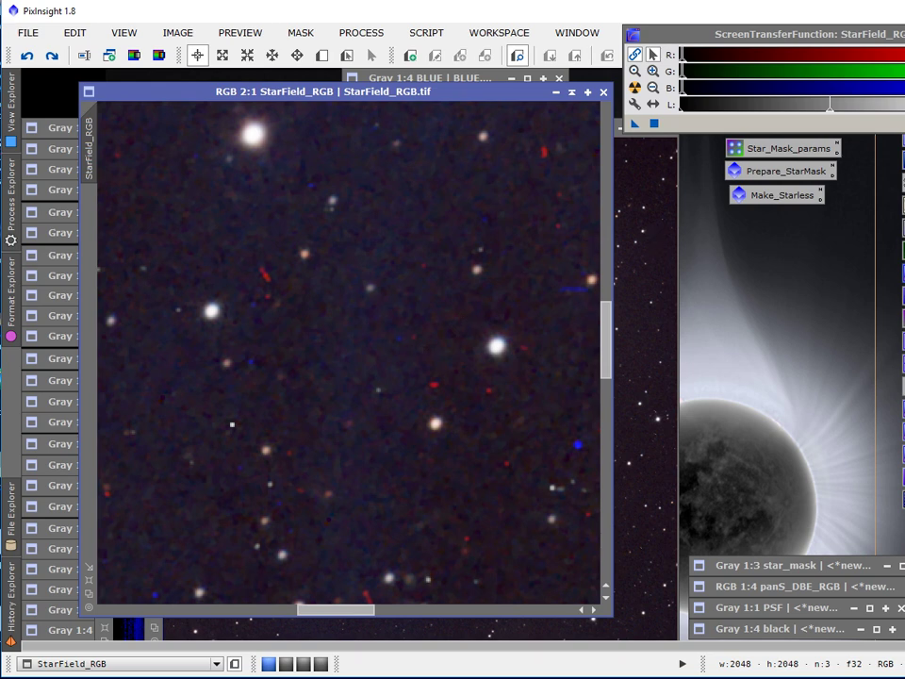
Open PixelMath and place it beside the red and blue specks in the StarField_RGB image.
key("alt+p")
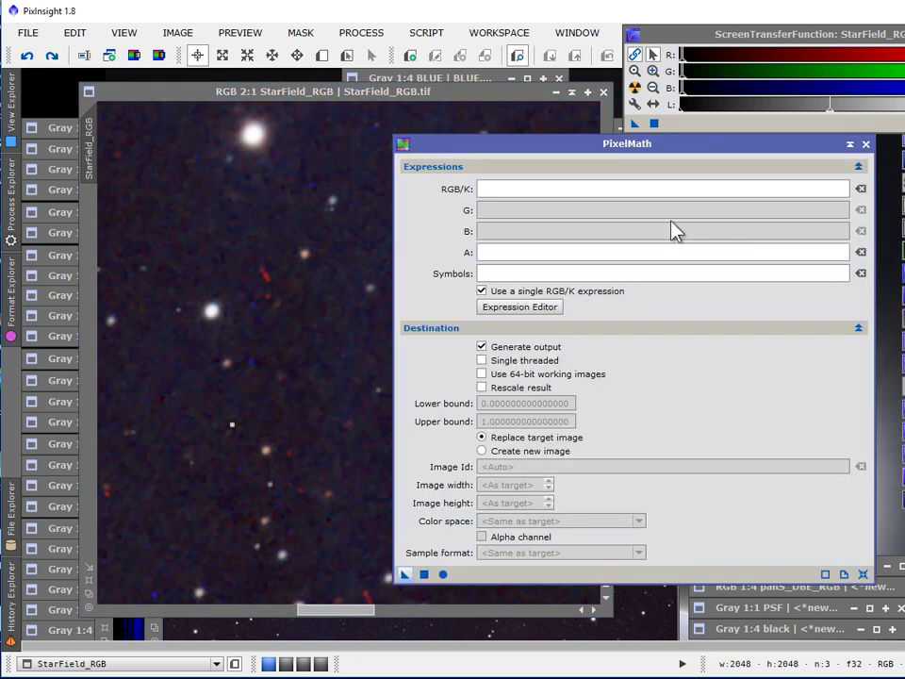
left_click_drag(482, 149, 463, 139)
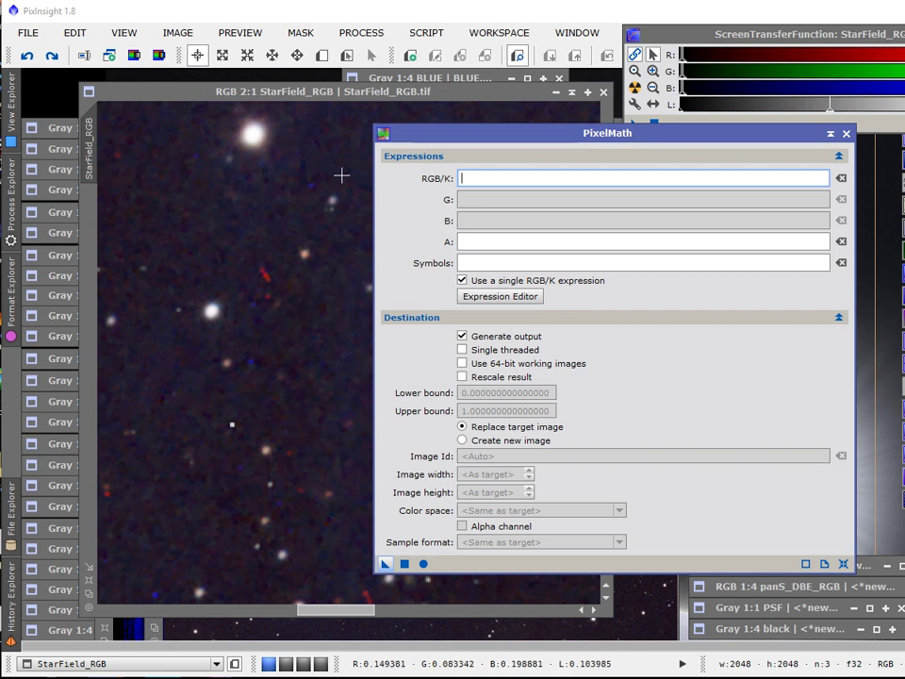
left_click_drag(413, 134, 612, 135)
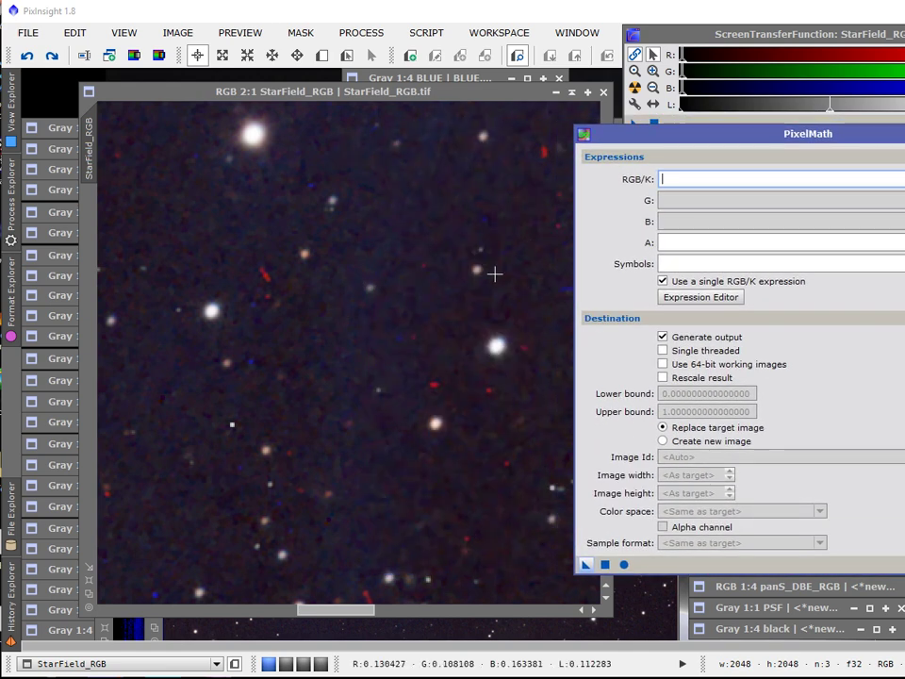
scroll(341, 376, "up", 1)
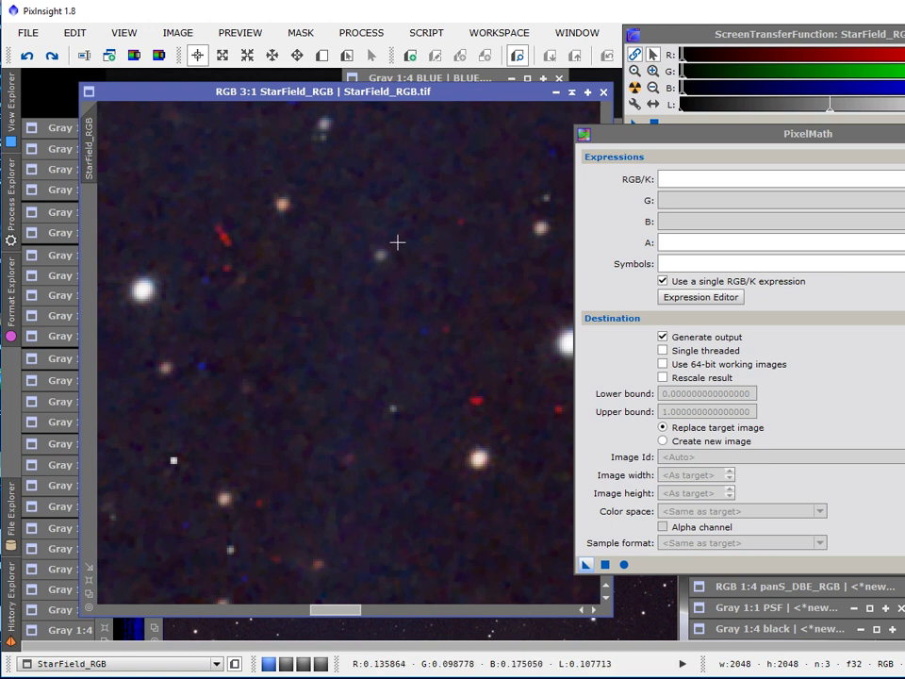
scroll(315, 304, "down", 2)
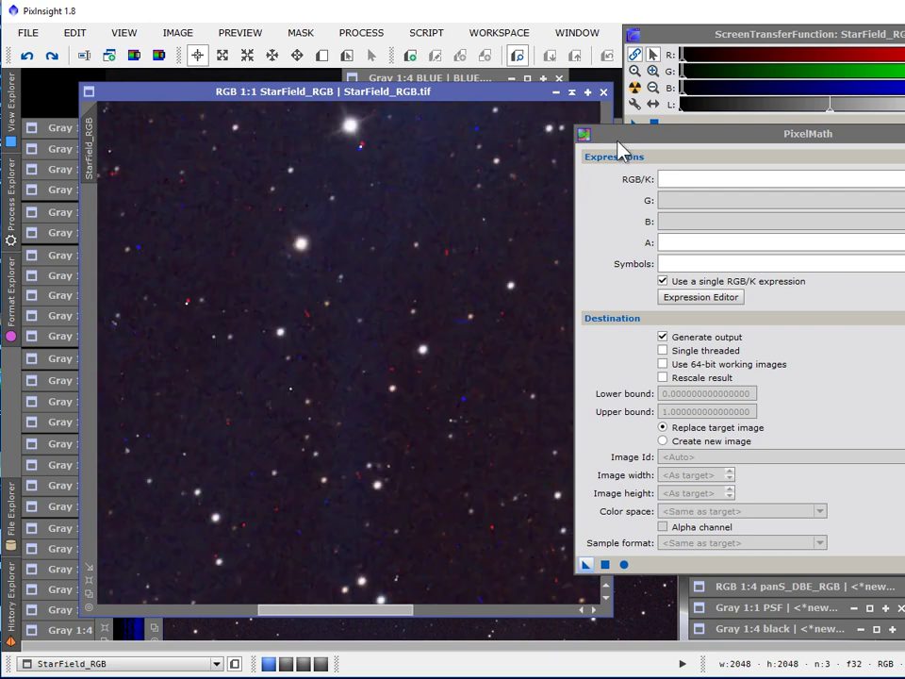
scroll(415, 280, "up", 1)
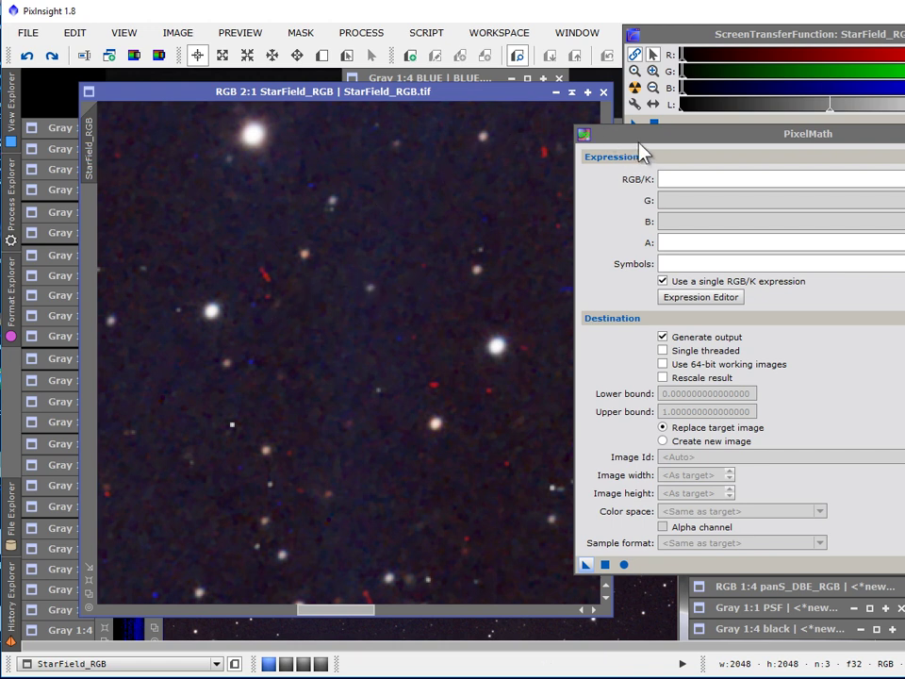
left_click_drag(641, 146, 477, 135)
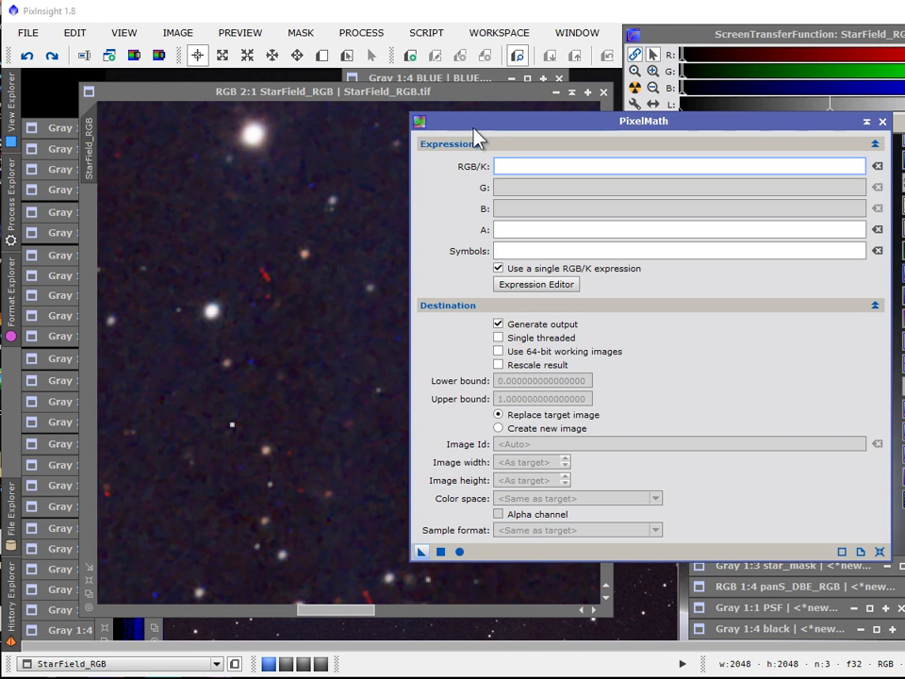
left_click(498, 269)
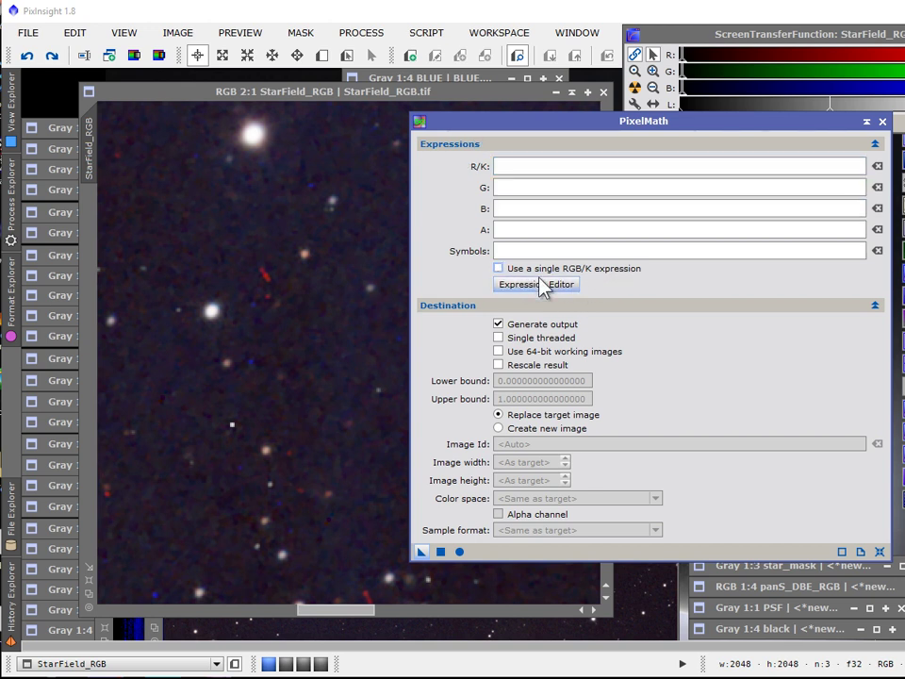
left_click(506, 166)
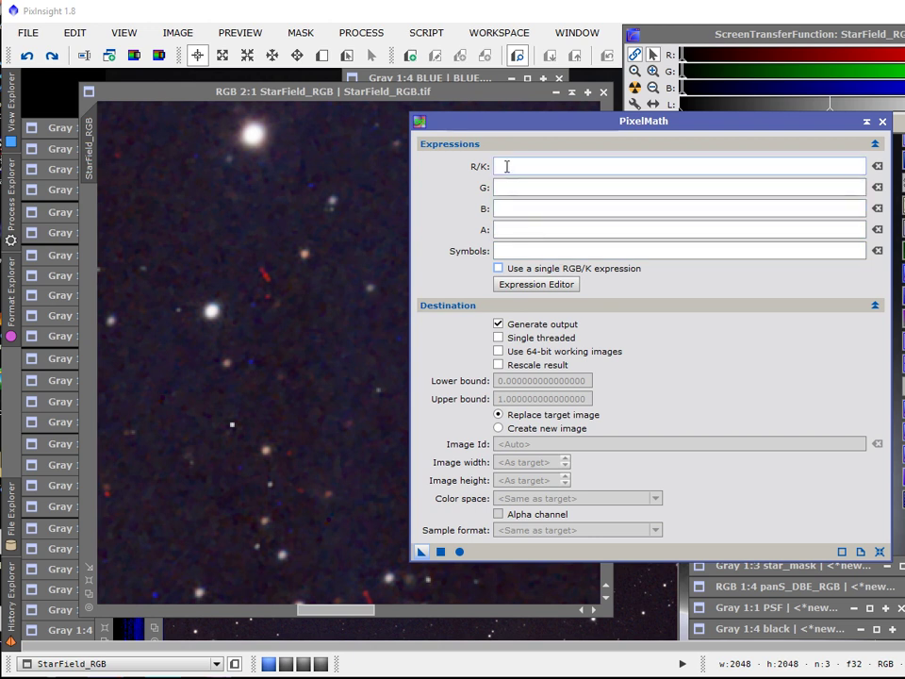
left_click(506, 186)
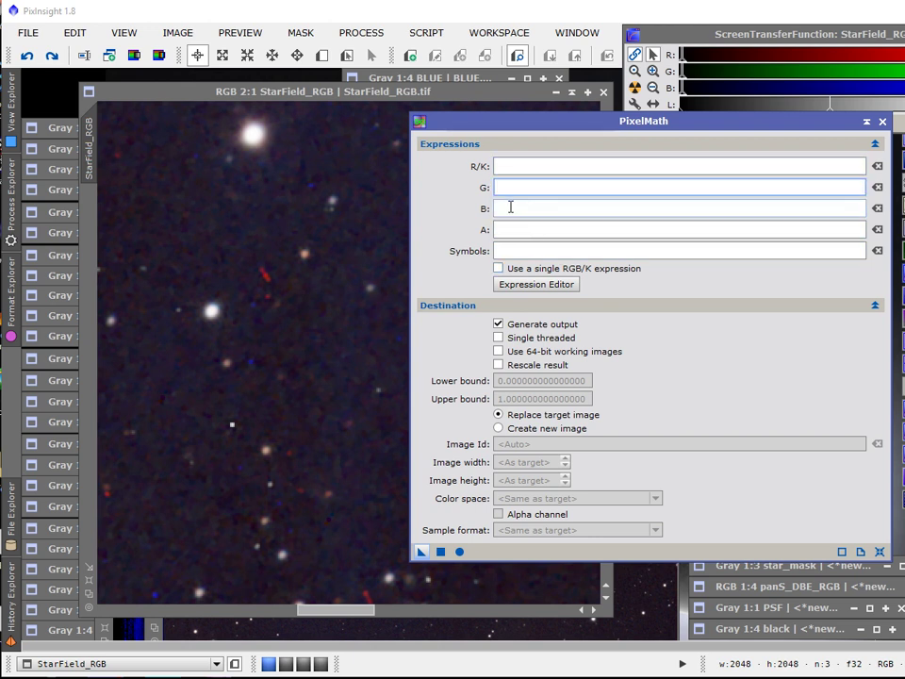
left_click(508, 165)
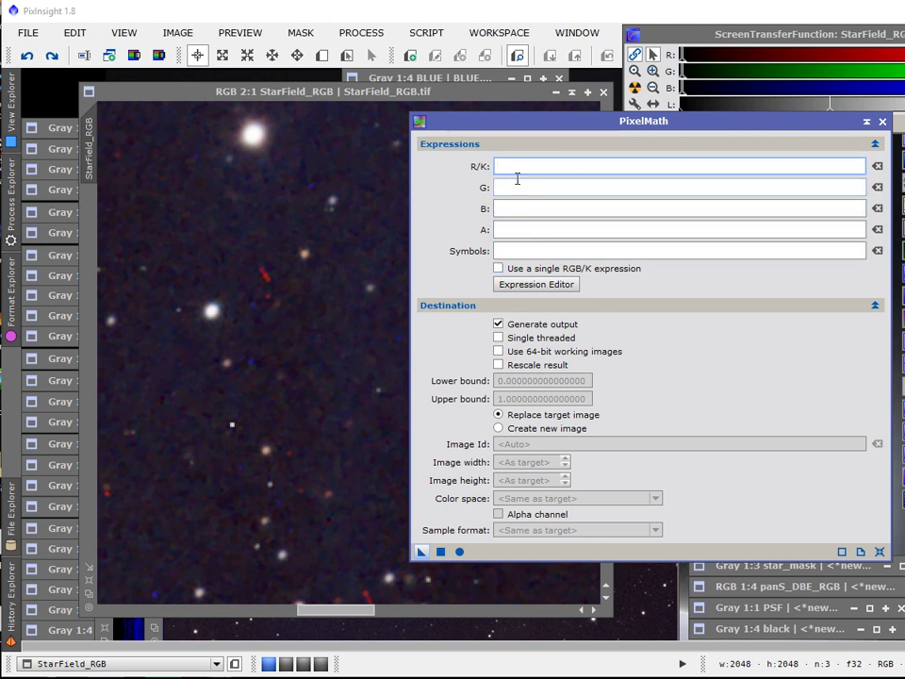
left_click(519, 188)
left_click(517, 209)
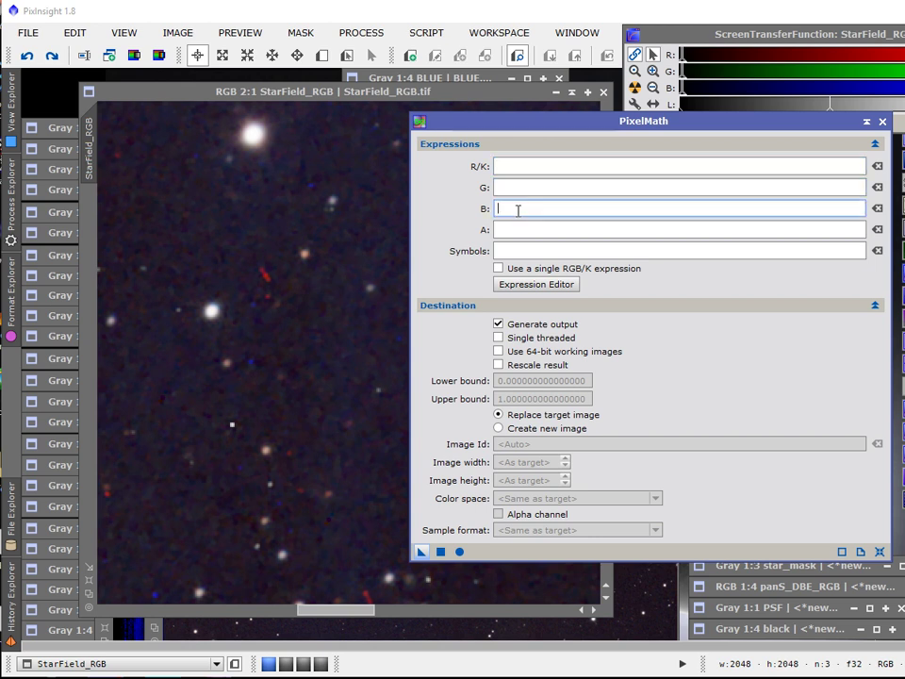
left_click(507, 164)
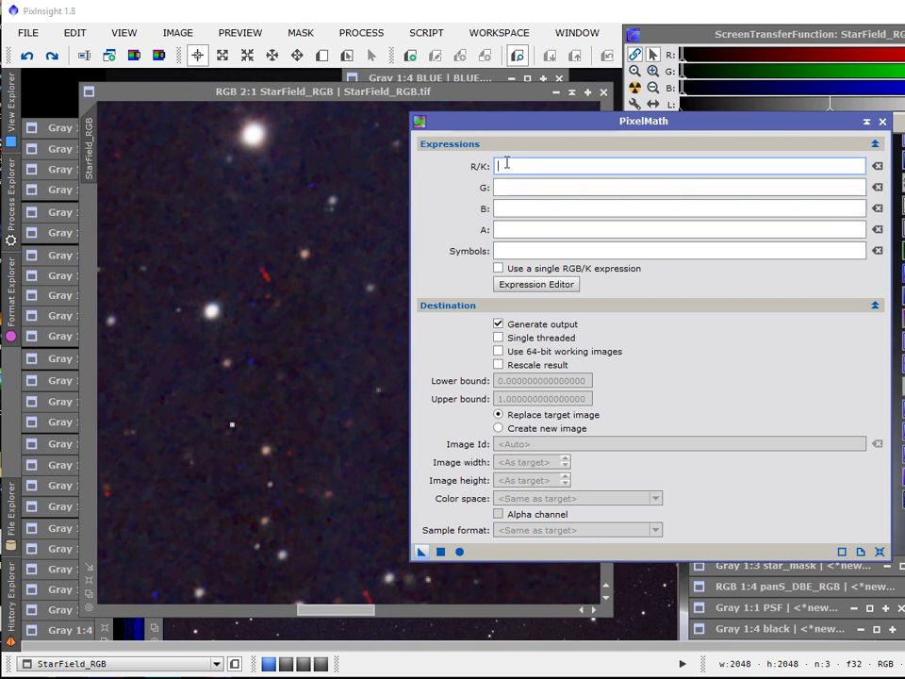
left_click(513, 187)
left_click(517, 207)
left_click(510, 164)
left_click(508, 187)
left_click(511, 205)
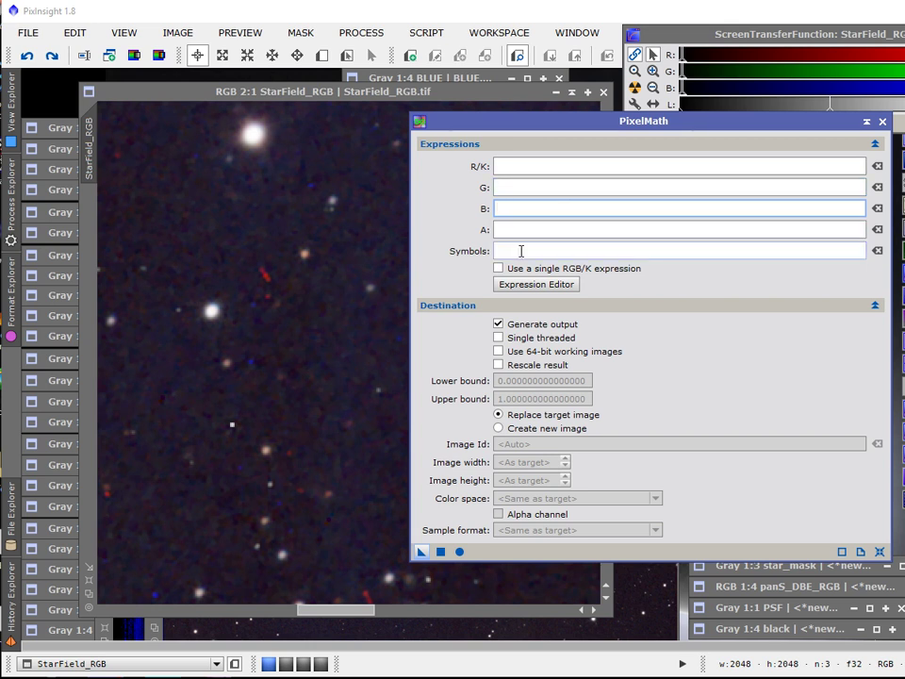
left_click(499, 269)
Enter Star_Field_RGB[0] as the RGB/K expression, changing its channel index to 1 and finally to 2.
left_click(505, 165)
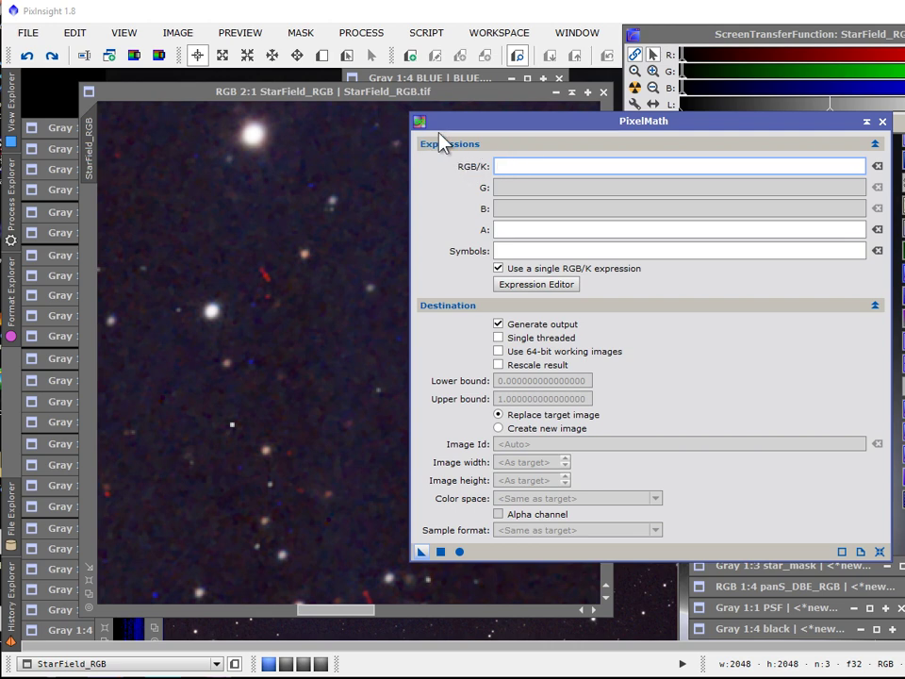
left_click_drag(556, 132, 562, 145)
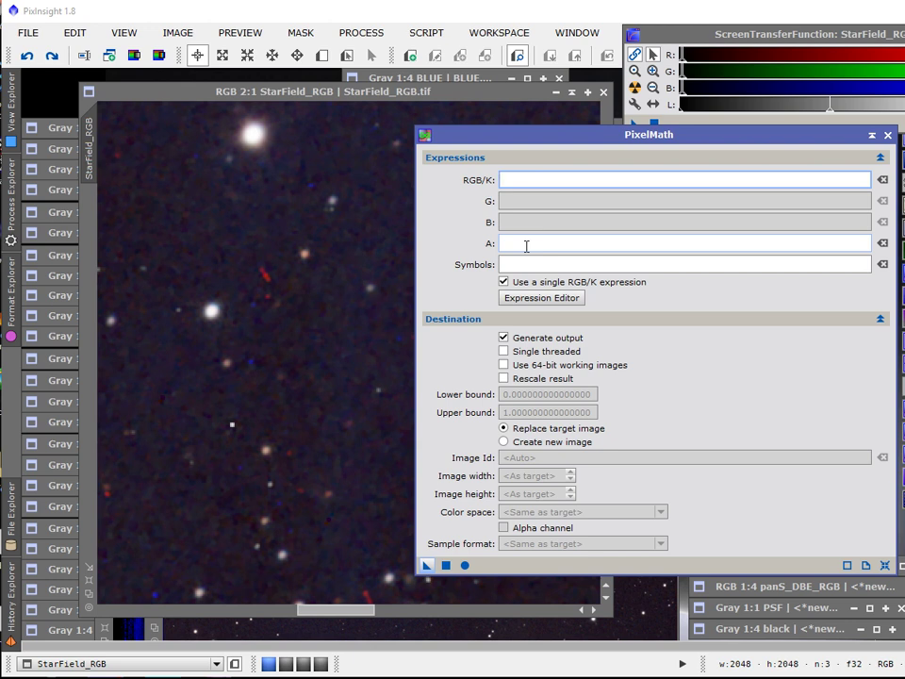
type("Star_Field_RGB[0")
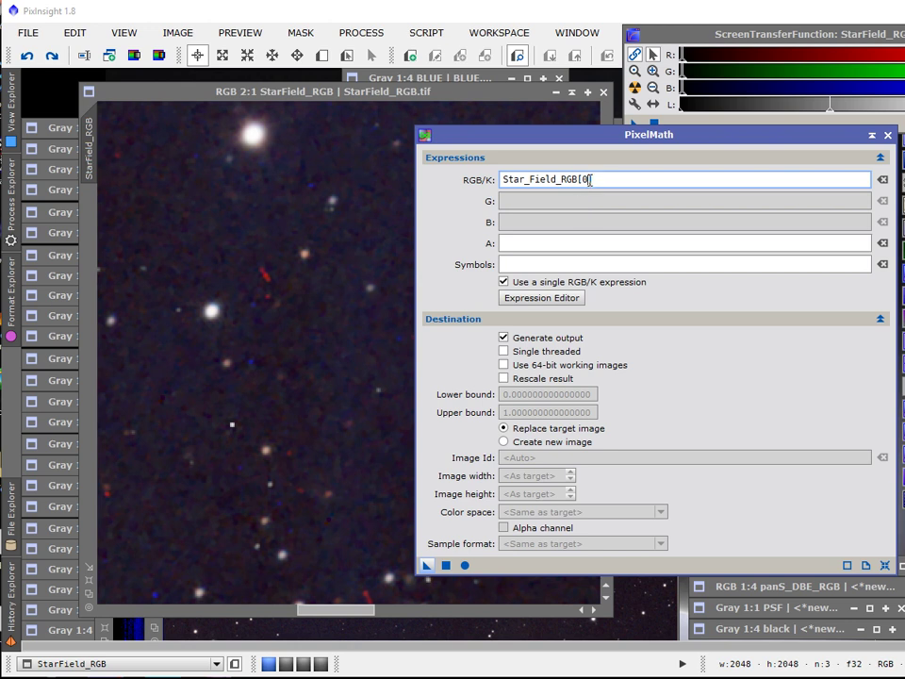
key("BackSpace")
type("1")
key("BackSpace")
type("2")
Replace the RGB/K expression with the generic target reference $T[0].
left_click_drag(622, 178, 451, 169)
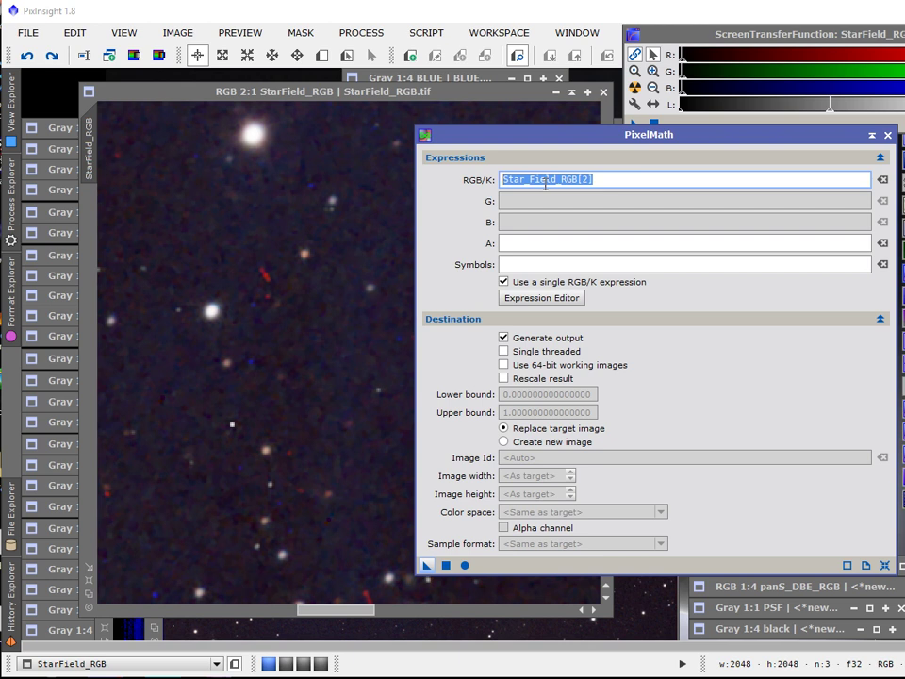
type("ST")
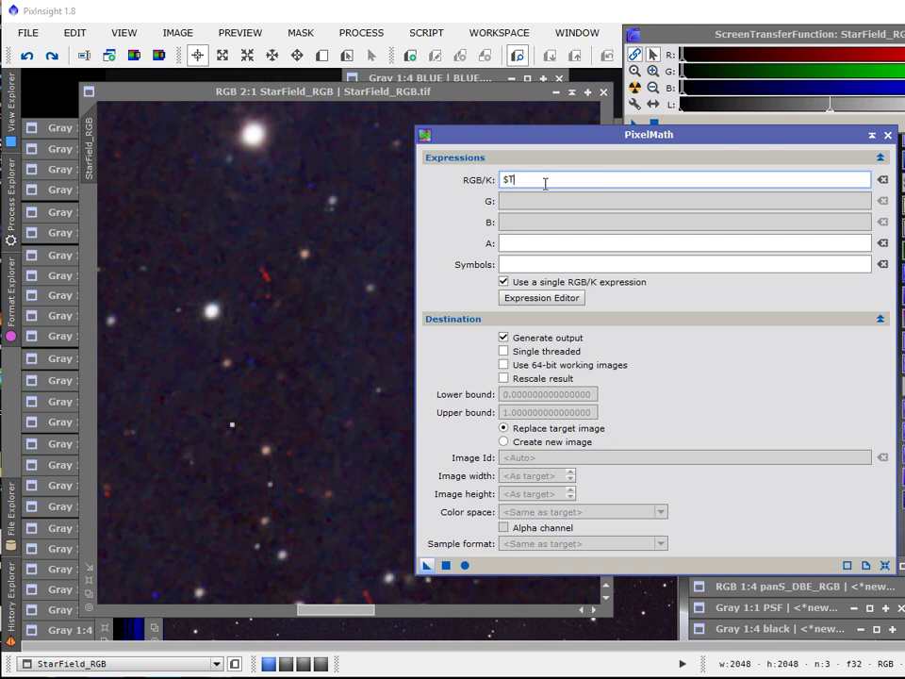
type("[0]")
mouse_move(426, 565)
left_mouse_down()
mouse_move(283, 436)
mouse_move(380, 531)
mouse_move(202, 253)
mouse_move(429, 565)
left_mouse_up()
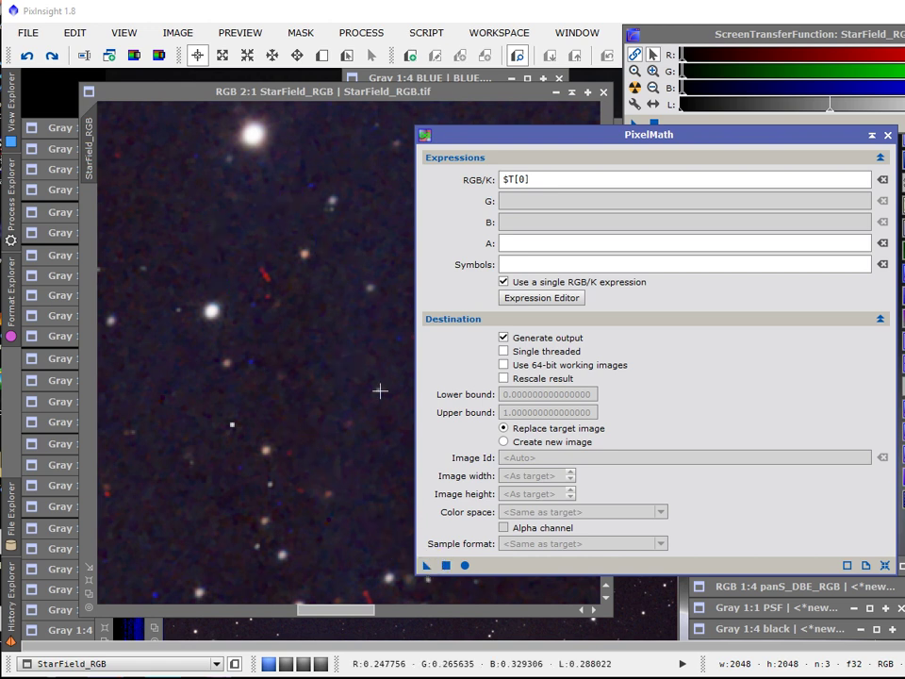
Replace the RGB/K expression with the red-dominance condition iif($T[0]>($T[1]+$T[2]),1,0).
left_click_drag(536, 181, 503, 178)
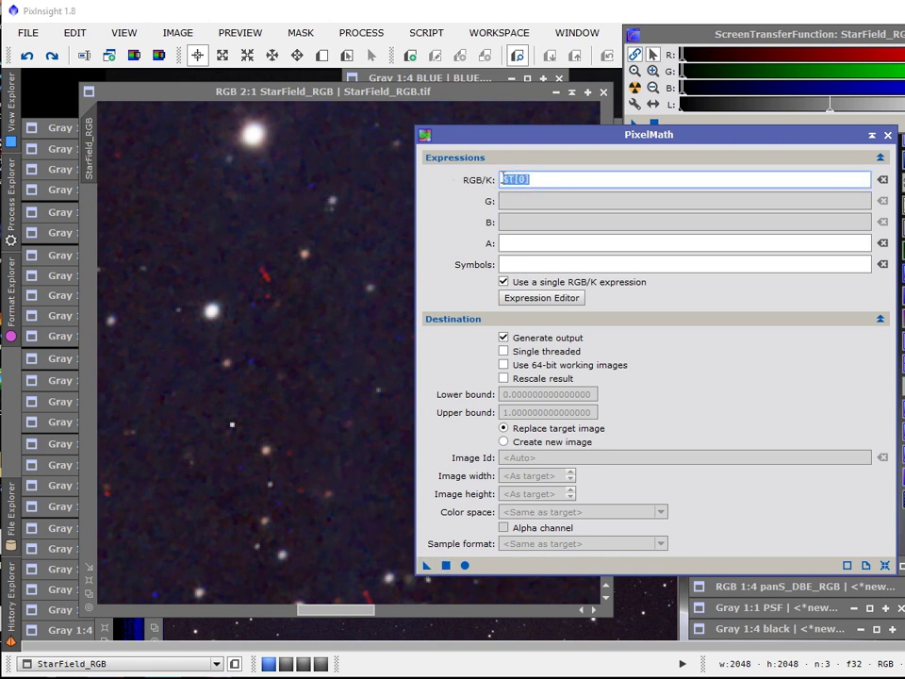
type("tif")
type("(")
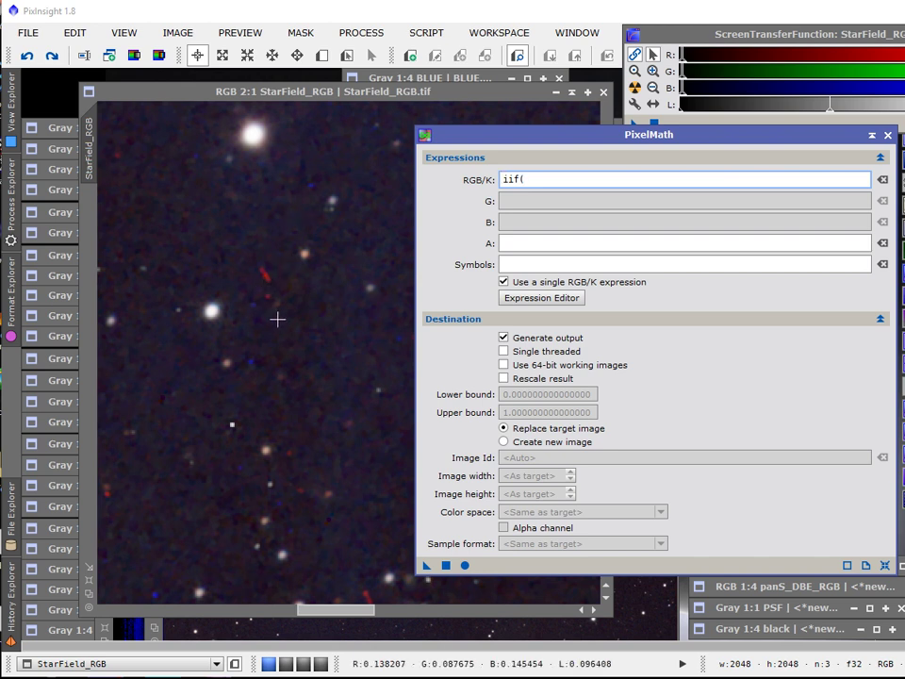
type("$T[0]>($T[1")
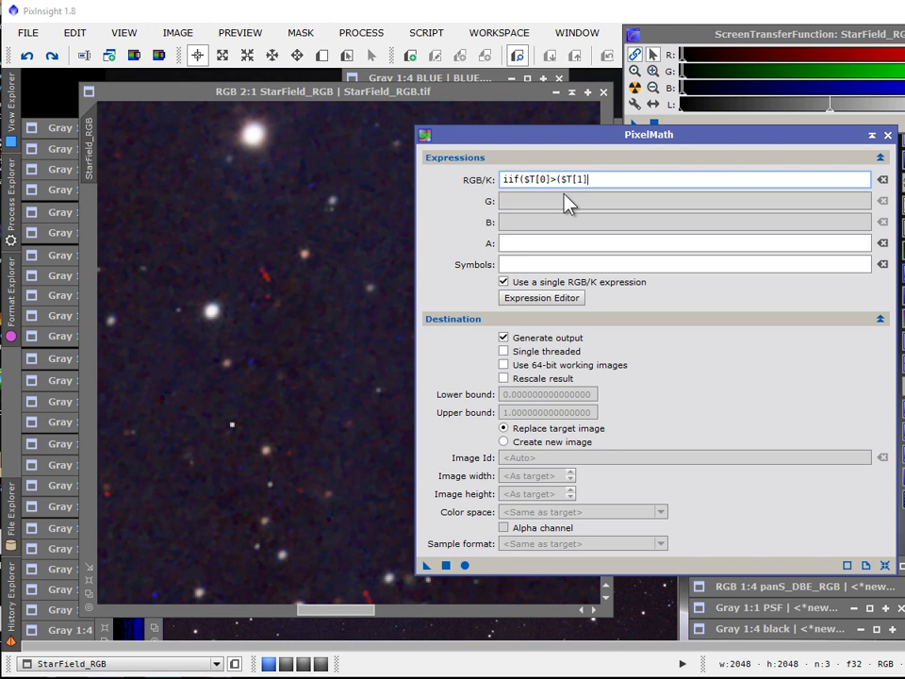
type("+$T[2])")
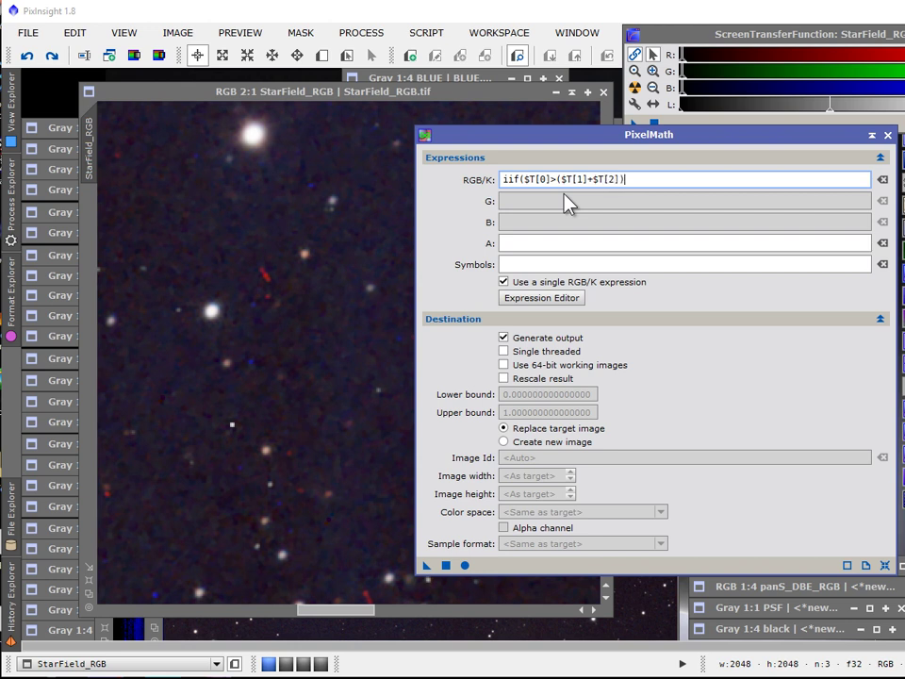
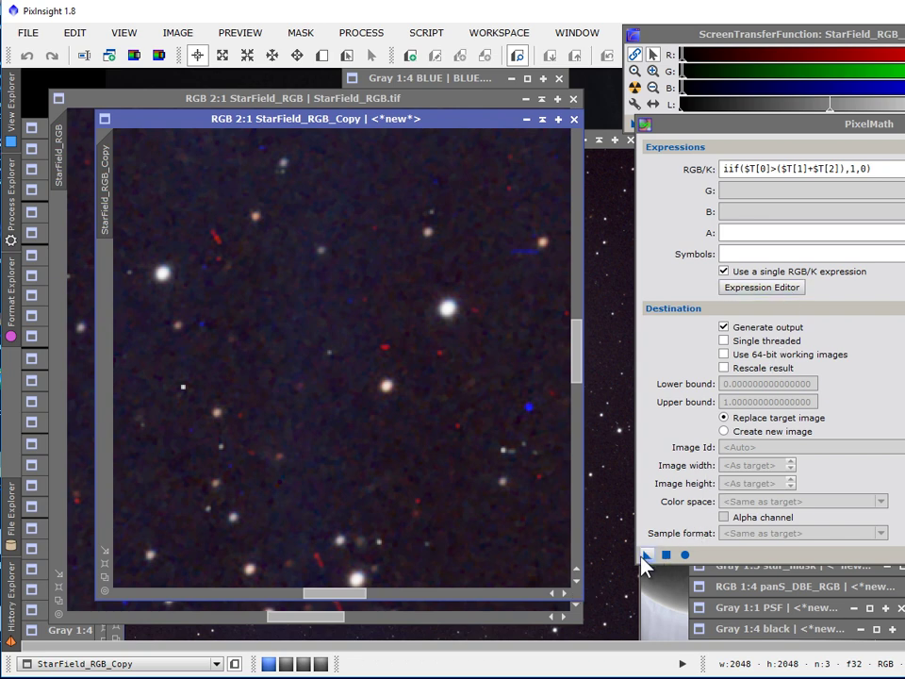
Apply the expression to StarField_RGB_Copy and compare the result with the original stars by undoing and redoing it.
left_click_drag(645, 555, 379, 422)
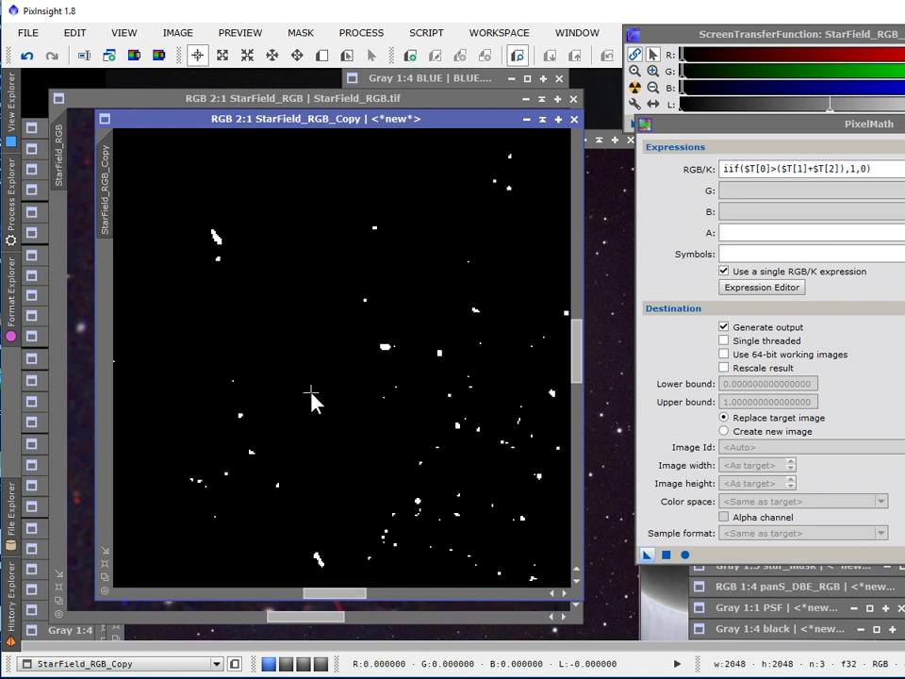
left_click_drag(313, 599, 345, 608)
scroll(324, 412, "up", 1)
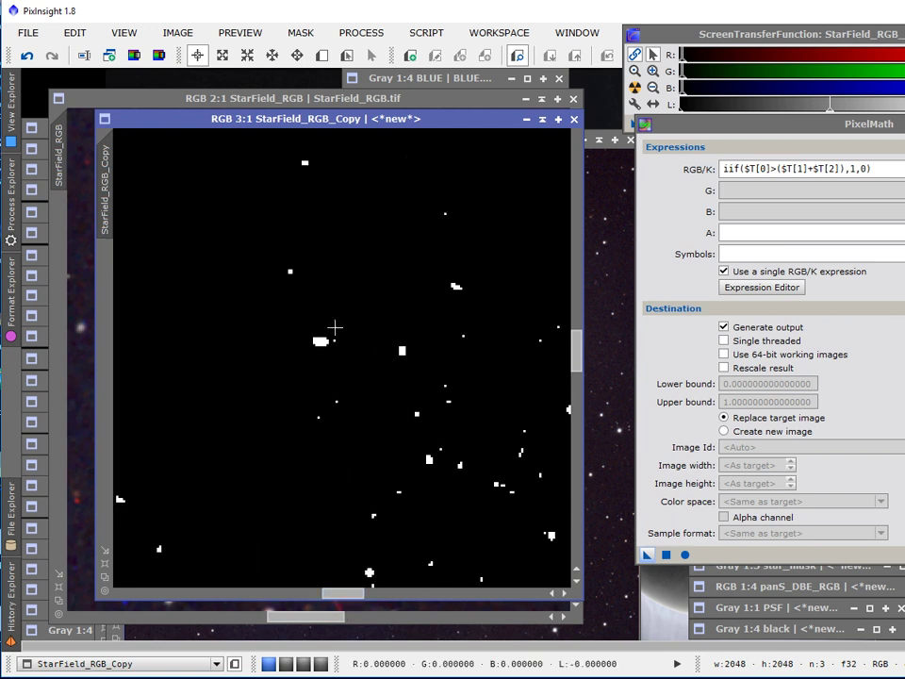
left_click(27, 56)
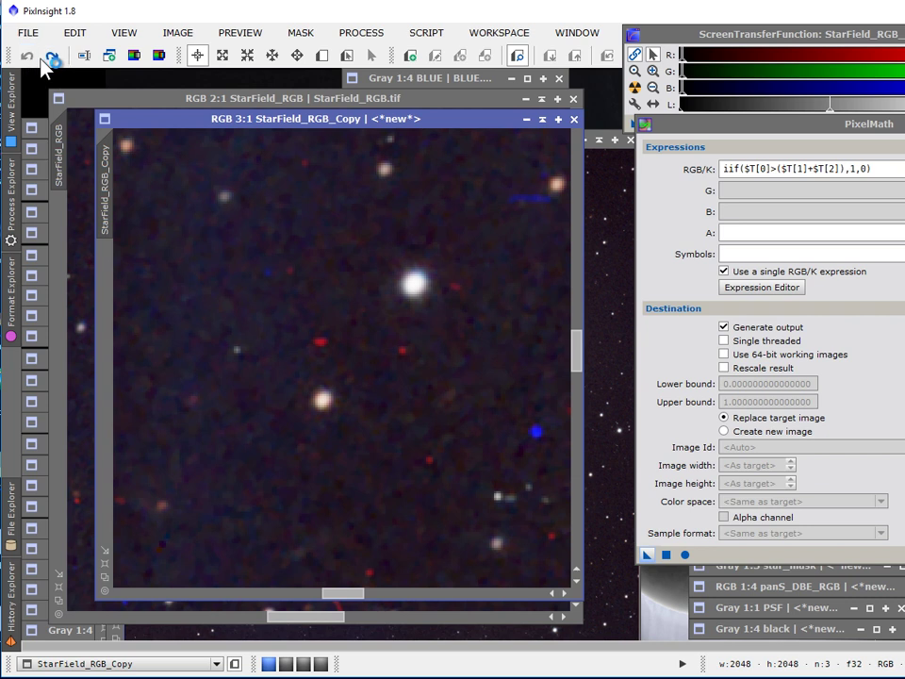
left_click(51, 56)
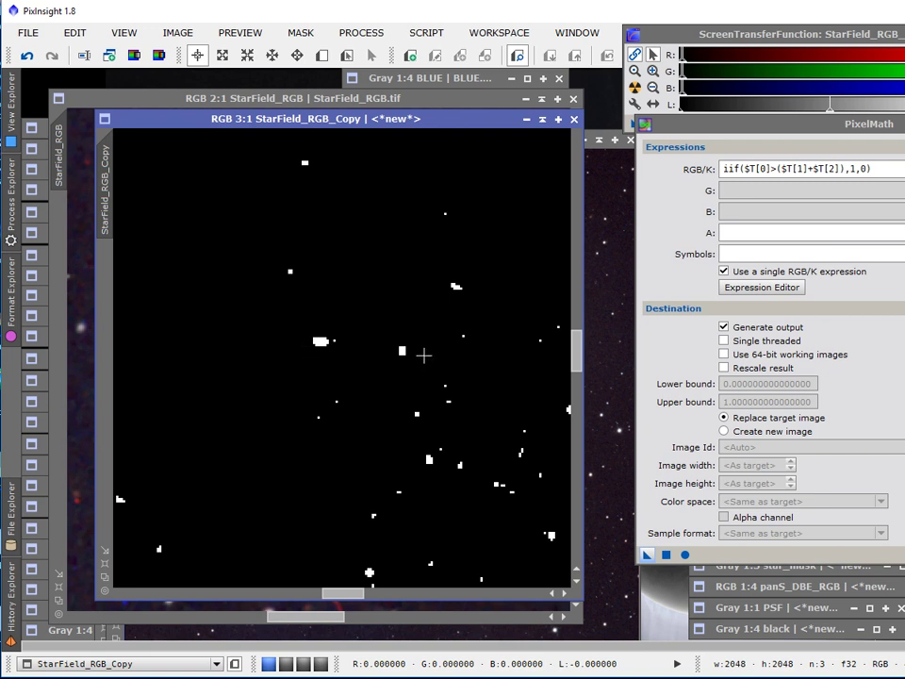
left_click(35, 62)
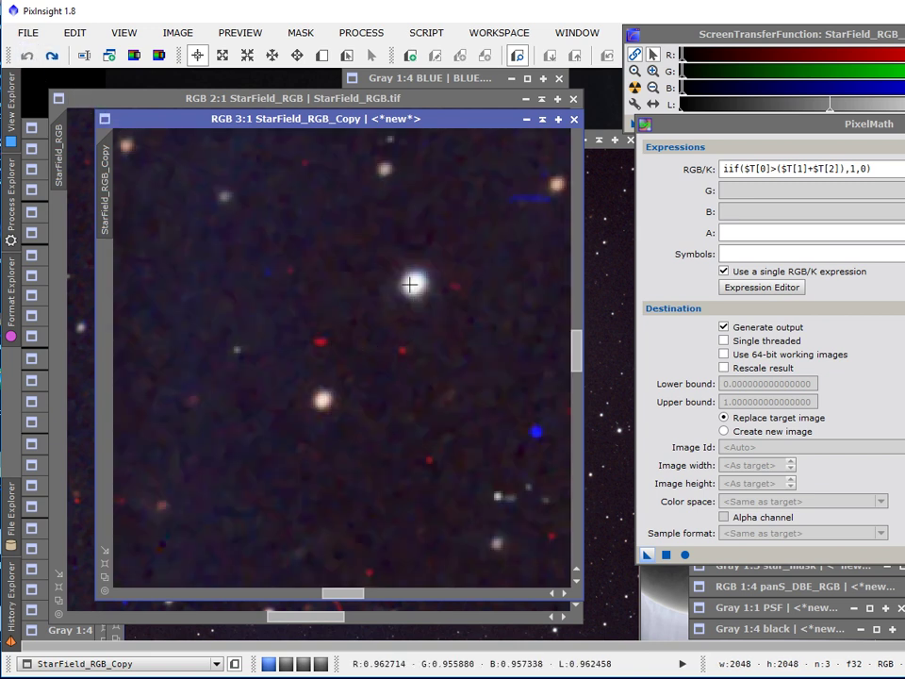
left_click(52, 59)
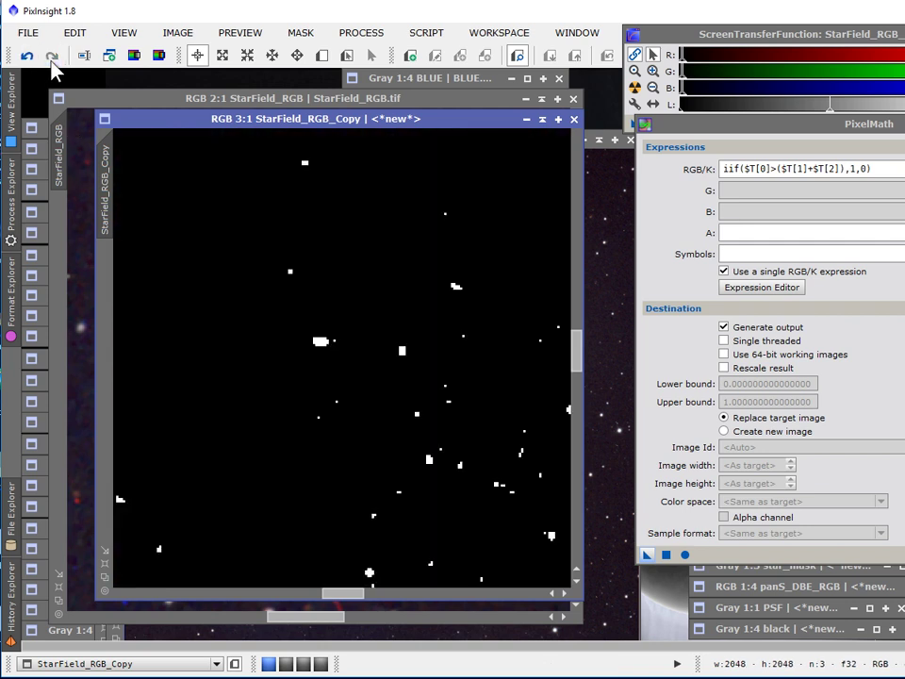
Examine the white mask pixels in StarField_RGB_Copy at higher magnification against the red specks of the unprocessed image.
scroll(432, 387, "up", 1)
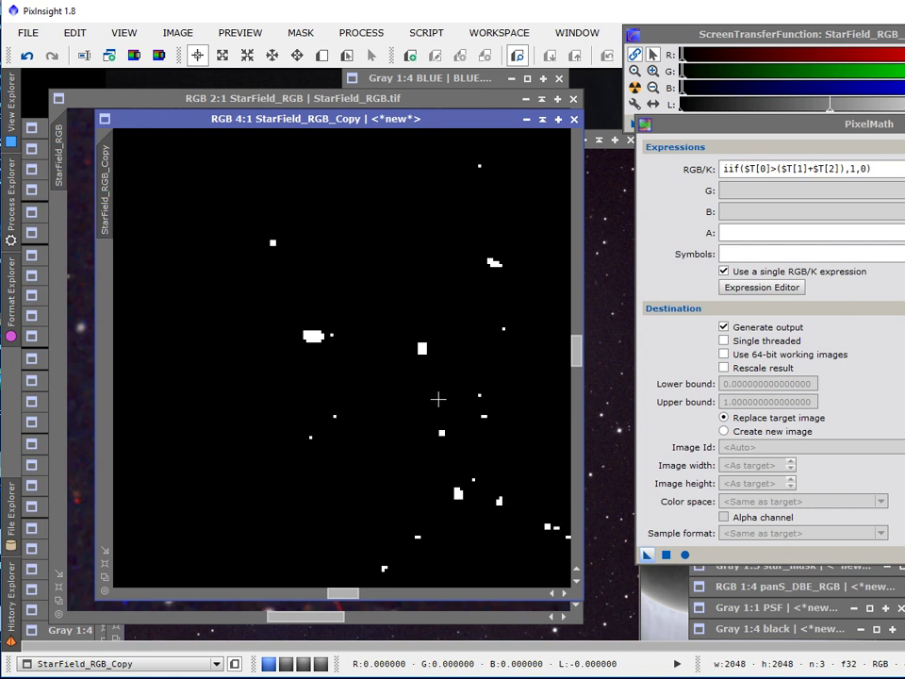
scroll(437, 400, "up", 1)
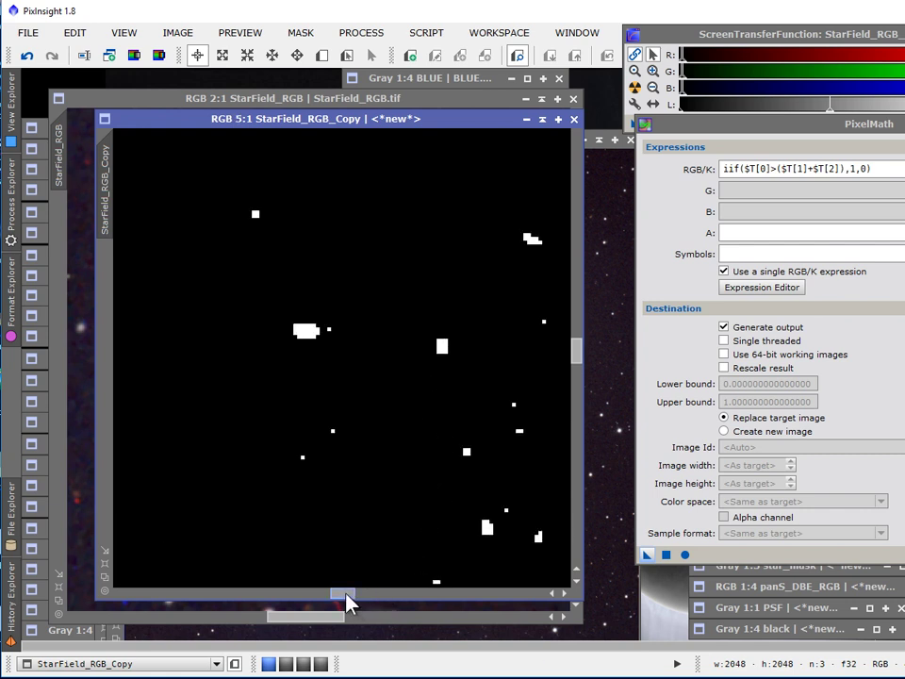
left_click_drag(343, 593, 352, 593)
scroll(382, 430, "up", 1)
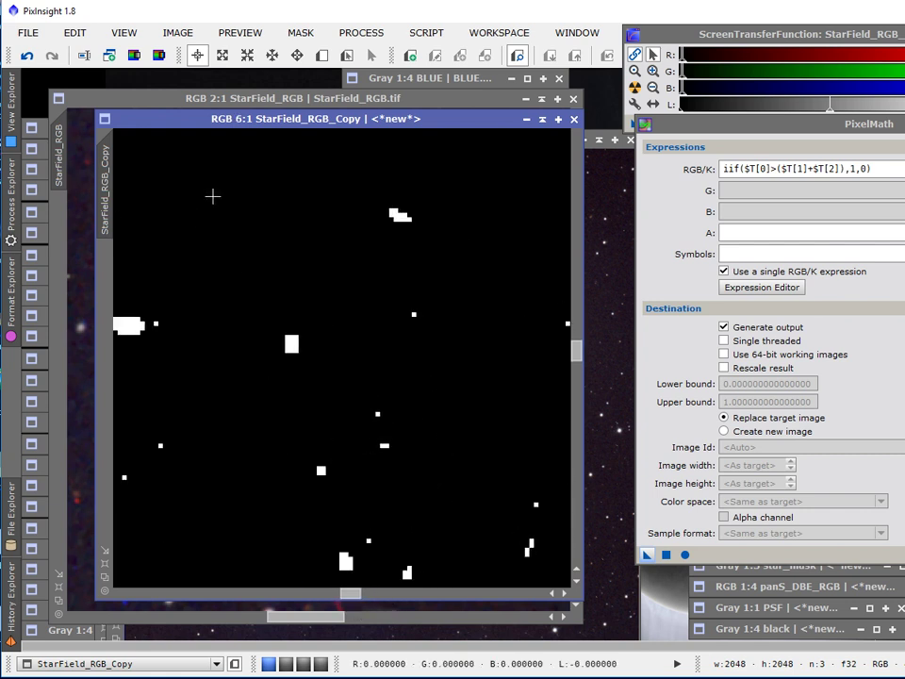
left_click(28, 57)
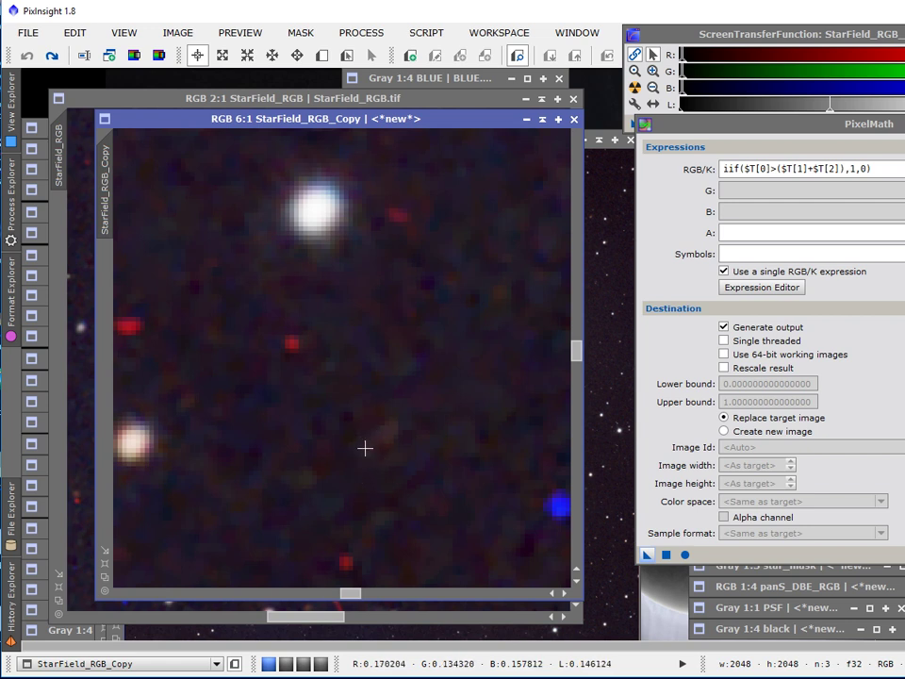
left_click(52, 58)
scroll(270, 394, "up", 1)
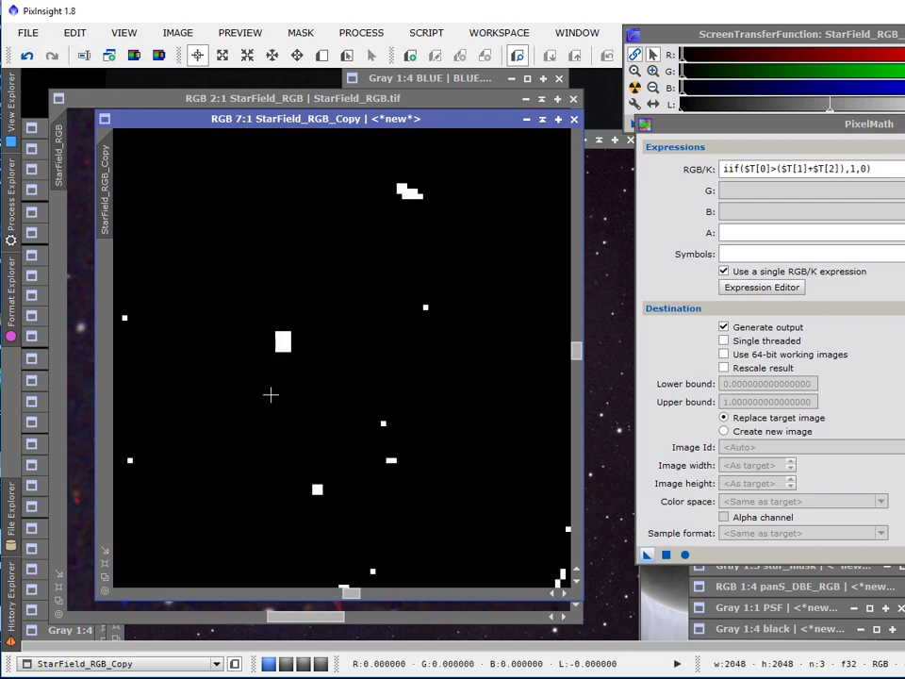
scroll(273, 396, "down", 2)
scroll(272, 396, "down", 2)
scroll(348, 413, "down", 1)
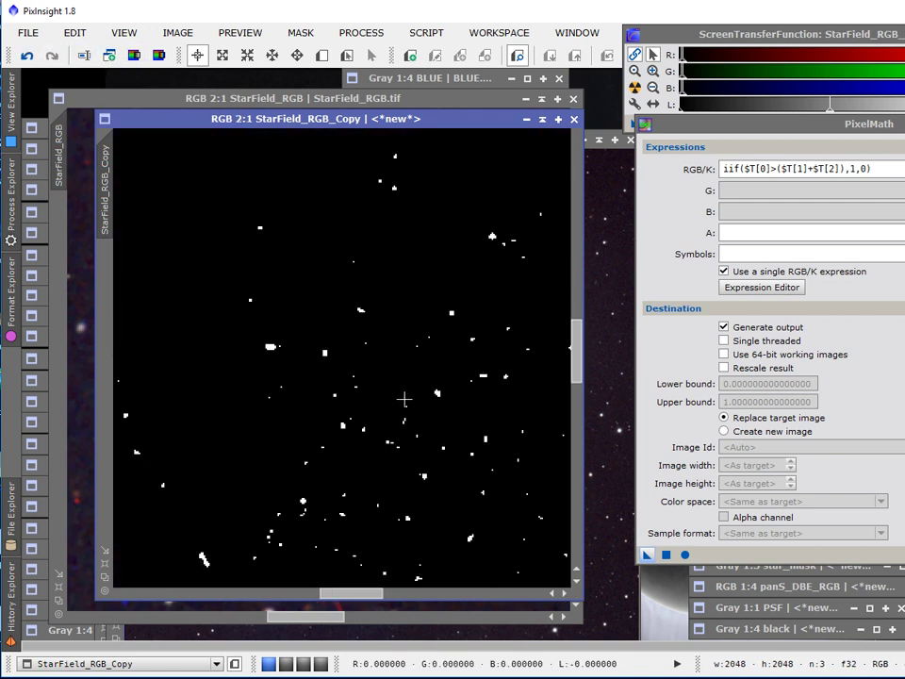
Multiply the green and blue sum by 1.5 so the RGB/K expression reads iif($T[0]>($T[1]+$T[2])*1.5,1,0).
left_click(846, 169)
type(",")
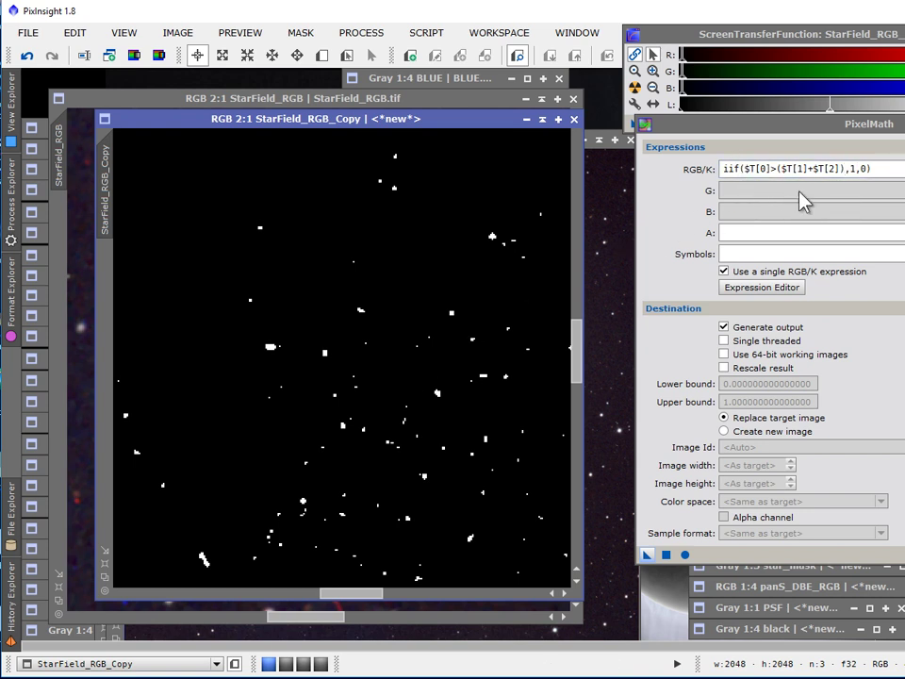
left_click(843, 169)
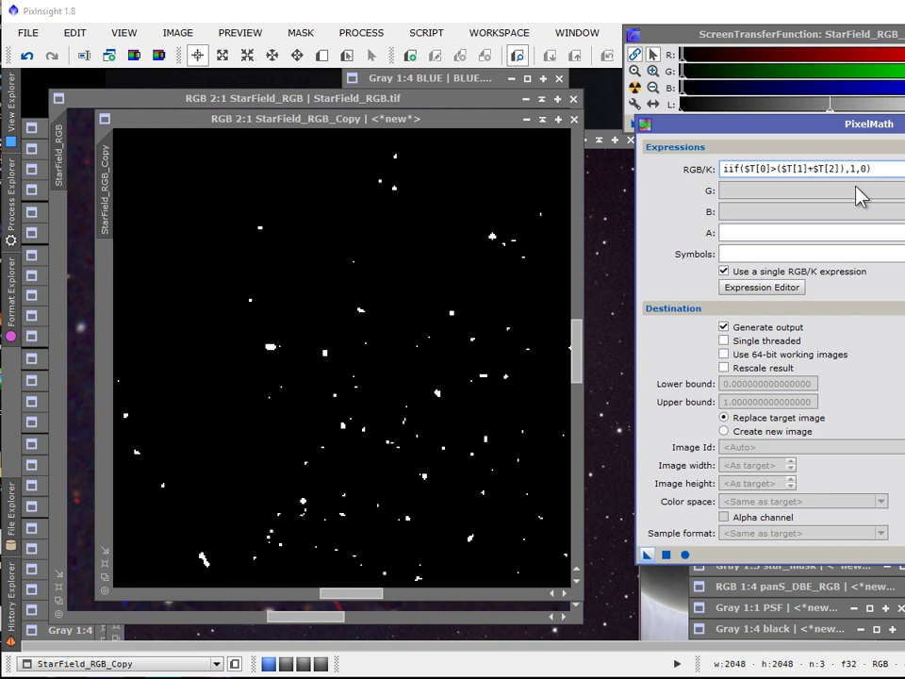
type("*1.5")
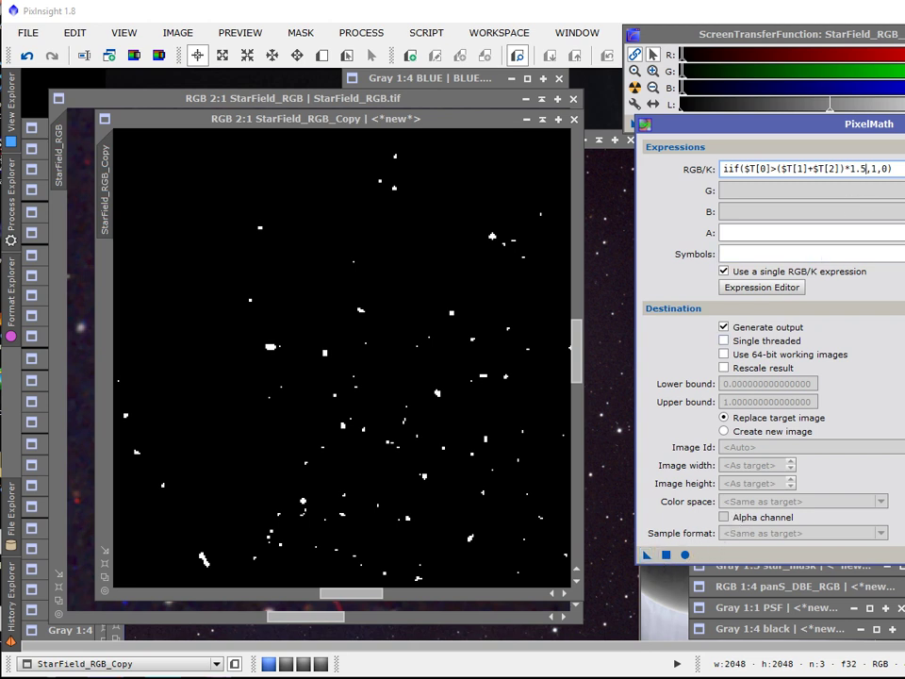
Undo the previous PixelMath result on StarField_RGB_Copy, apply the 1.5-factor expression, and compare it with the original.
left_click(26, 56)
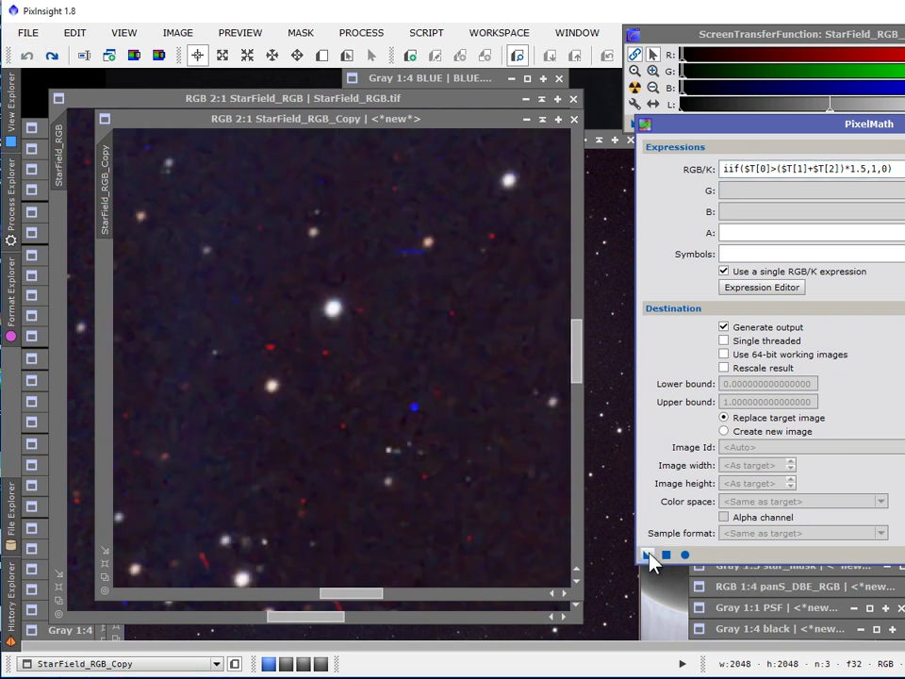
left_click_drag(648, 554, 349, 387)
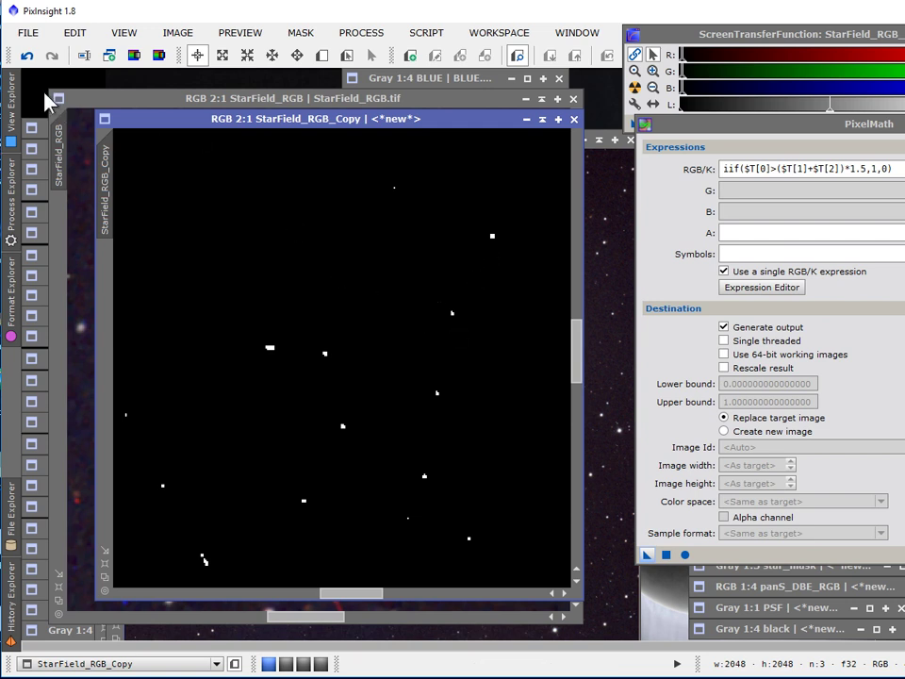
left_click(27, 57)
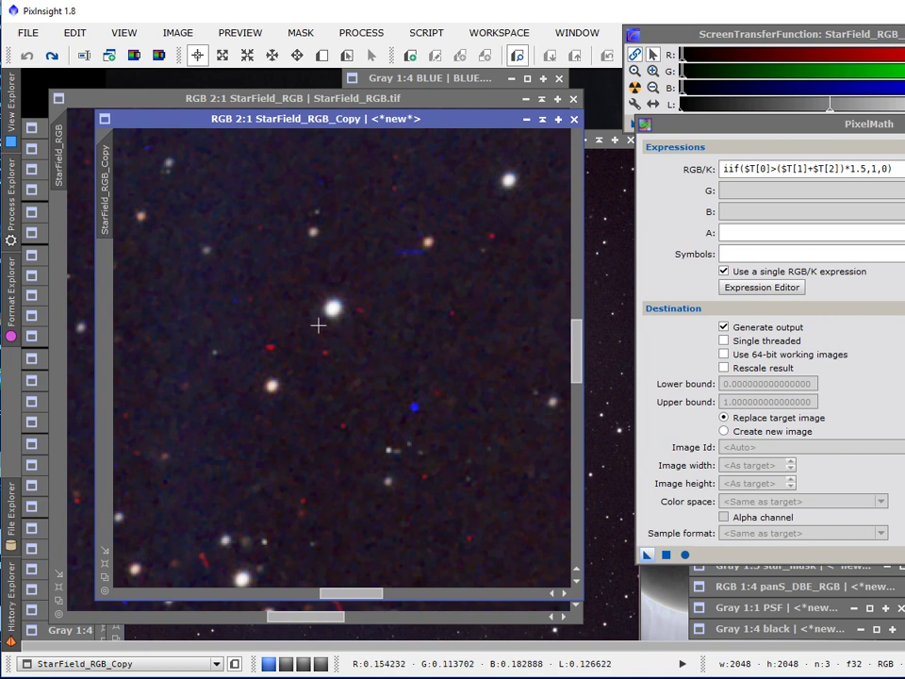
left_click(52, 59)
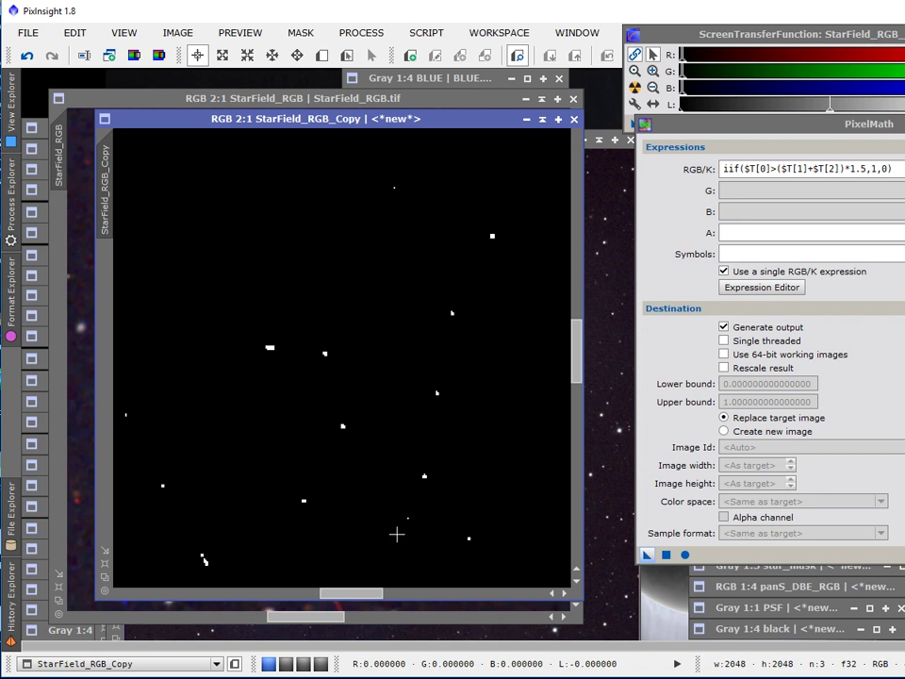
Move the StarField_RGB_Copy window off the StarField_RGB image and change its identifier to red_blip_mask.
left_click_drag(246, 119, 378, 117)
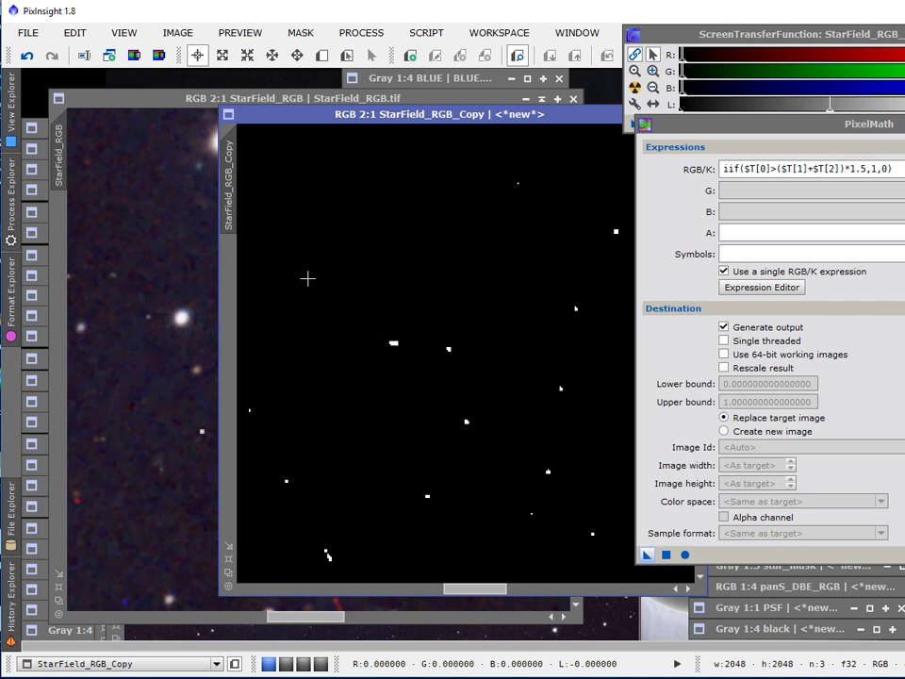
right_click(224, 192)
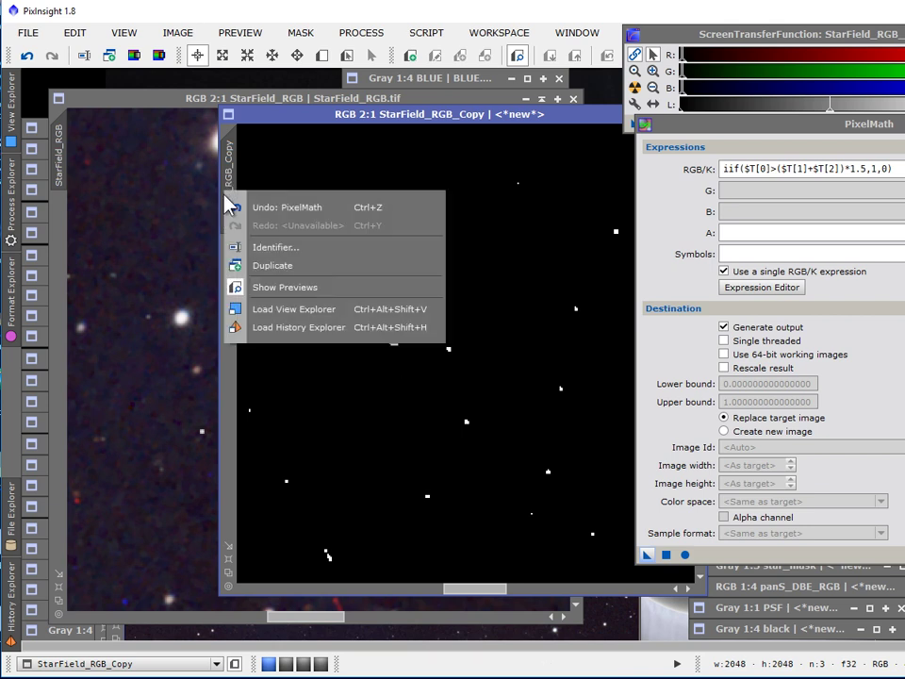
left_click(256, 249)
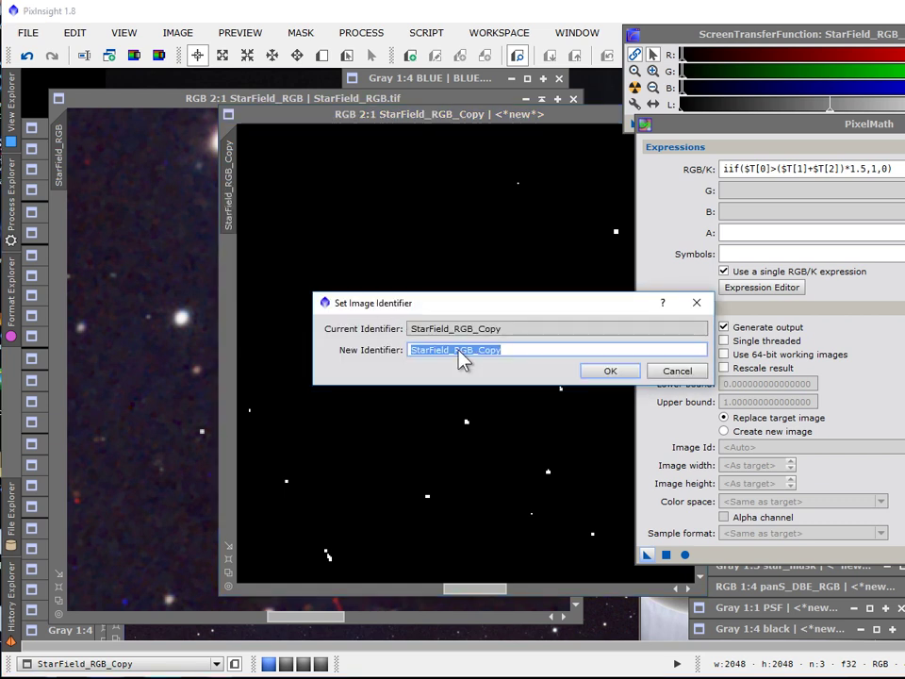
type("red_")
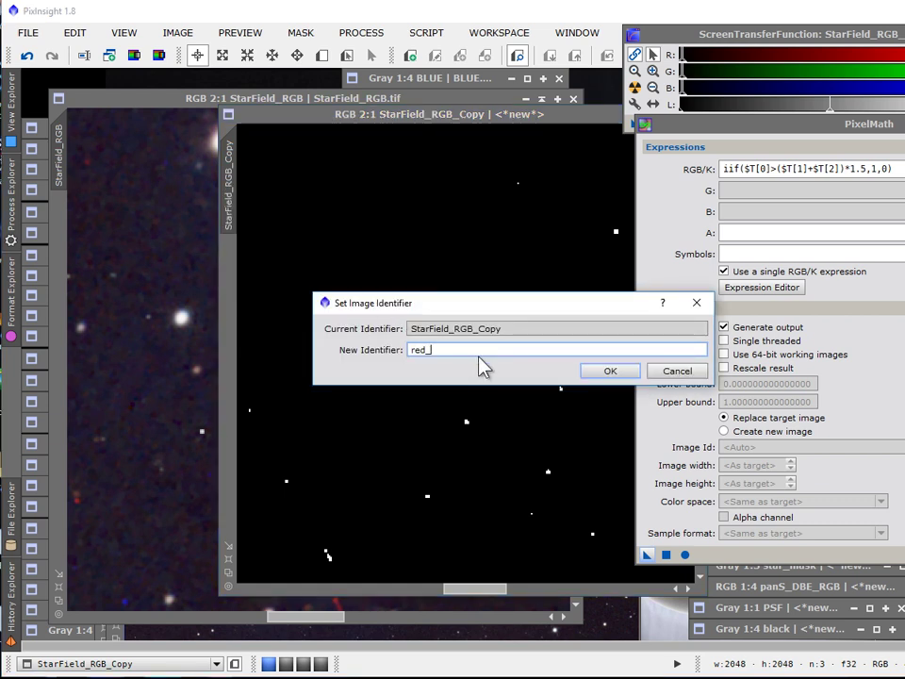
type("blip_mask")
left_click(603, 371)
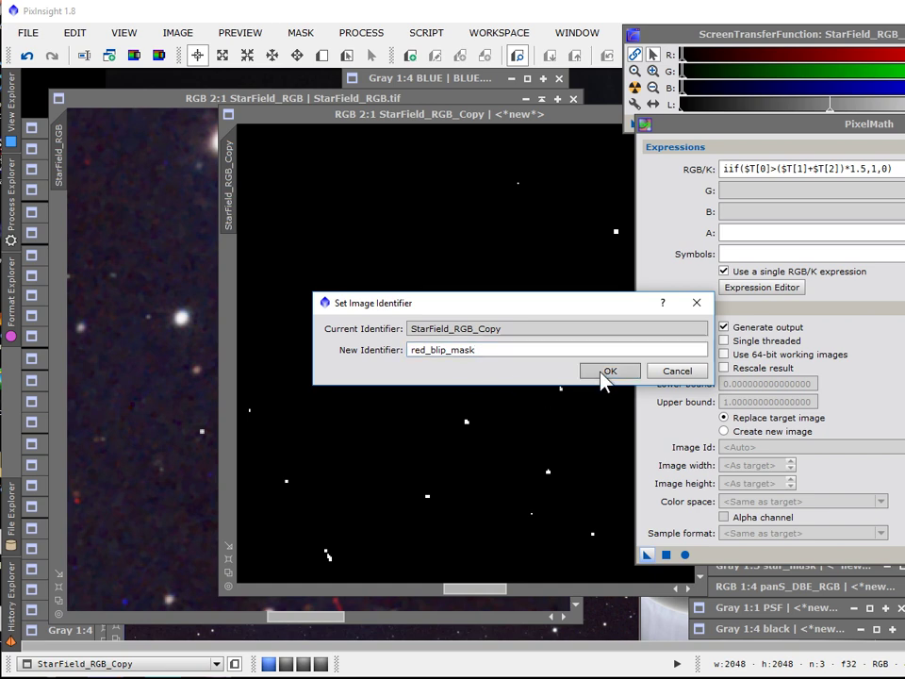
Apply red_blip_mask as the mask of StarField_RGB and inspect the unprotected red specks up close.
left_click_drag(228, 169, 58, 228)
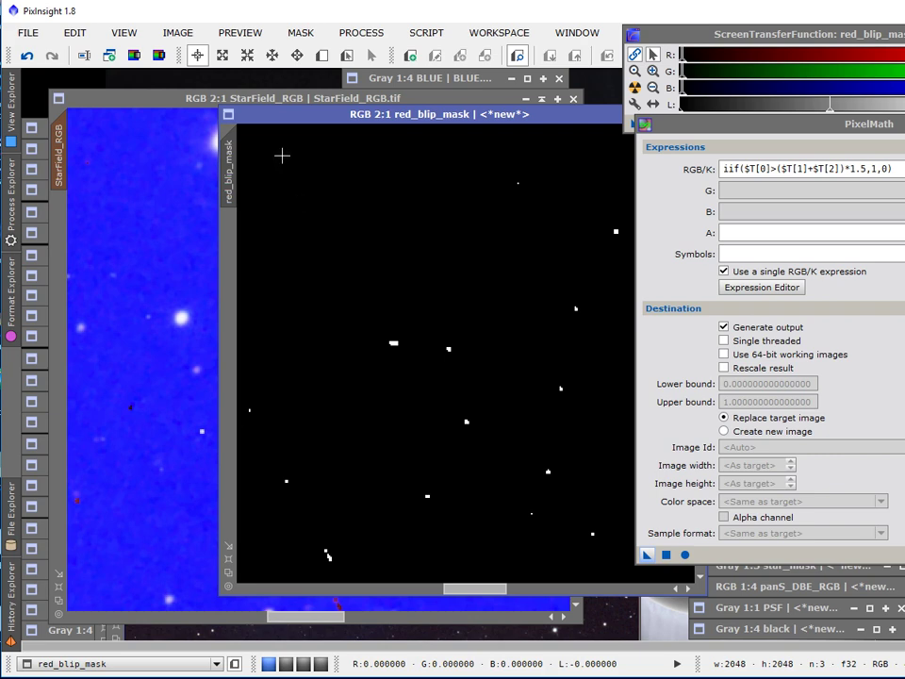
mouse_move(295, 121)
left_mouse_down()
mouse_move(246, 121)
mouse_move(289, 141)
left_mouse_up()
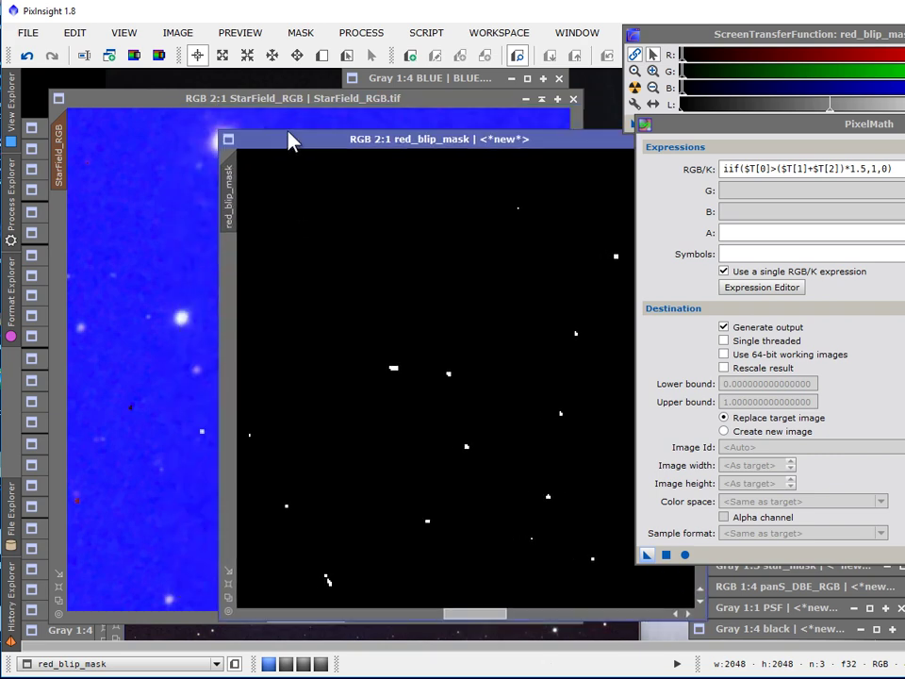
left_click(279, 103)
scroll(425, 434, "up", 1)
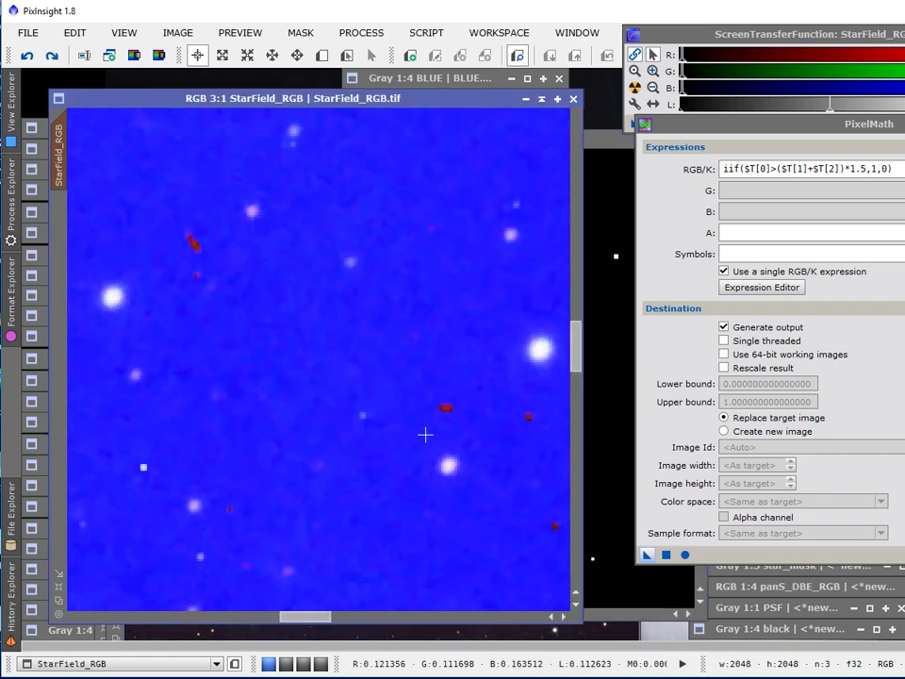
scroll(425, 435, "up", 1)
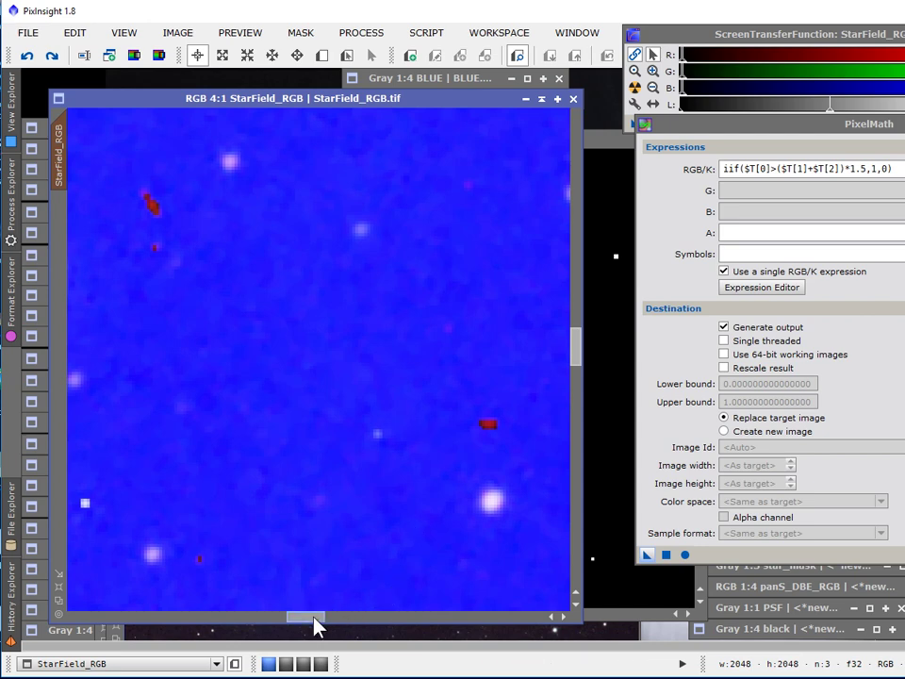
left_click_drag(315, 620, 355, 649)
scroll(319, 466, "up", 3)
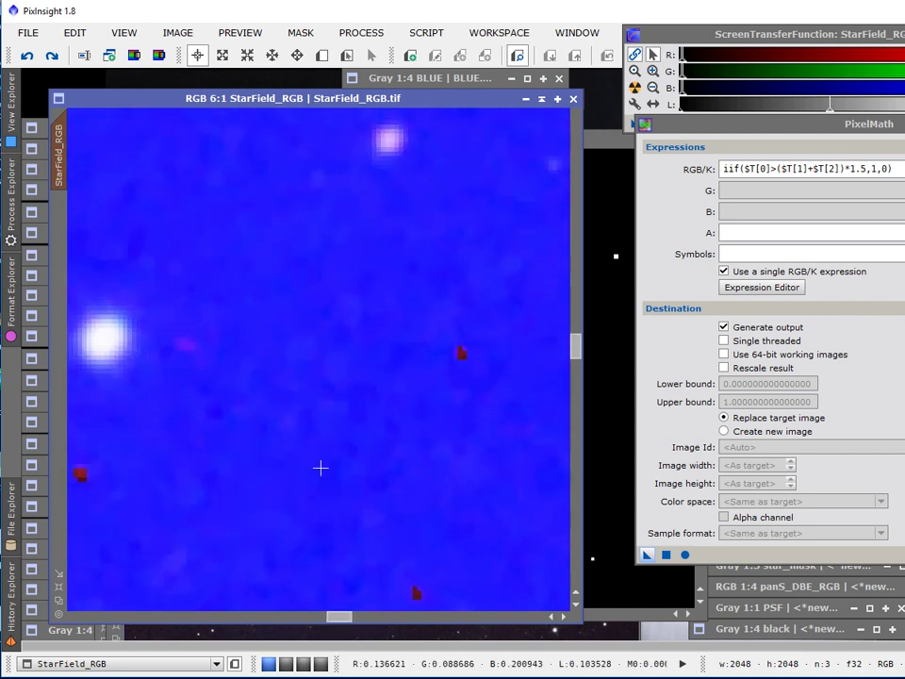
left_click_drag(582, 356, 576, 381)
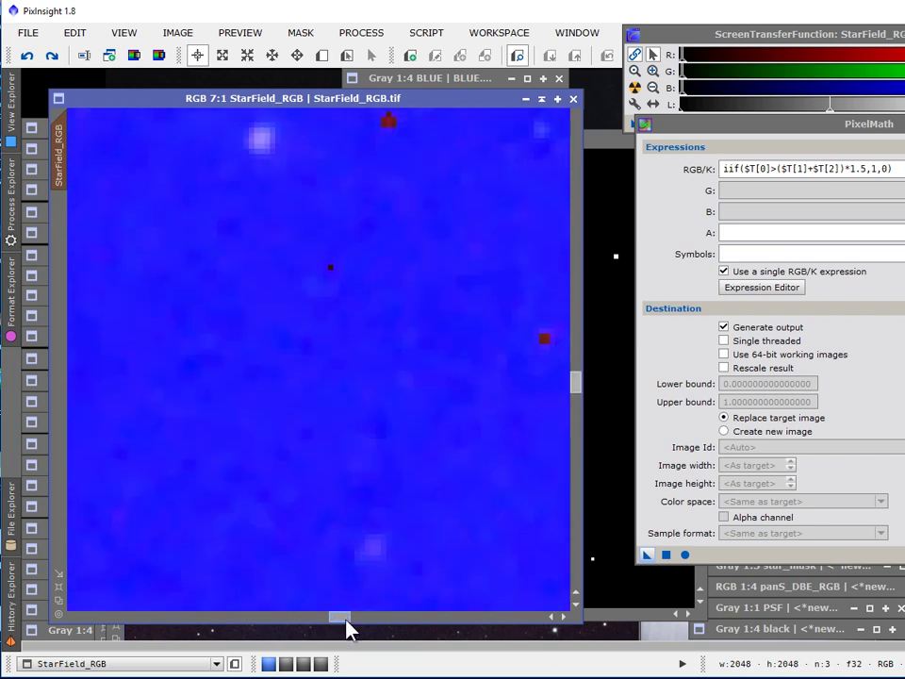
Inspect an isolated red speck in StarField_RGB up close with the mask overlay hidden, and show the overlay again.
left_click_drag(344, 619, 355, 620)
scroll(327, 410, "up", 5)
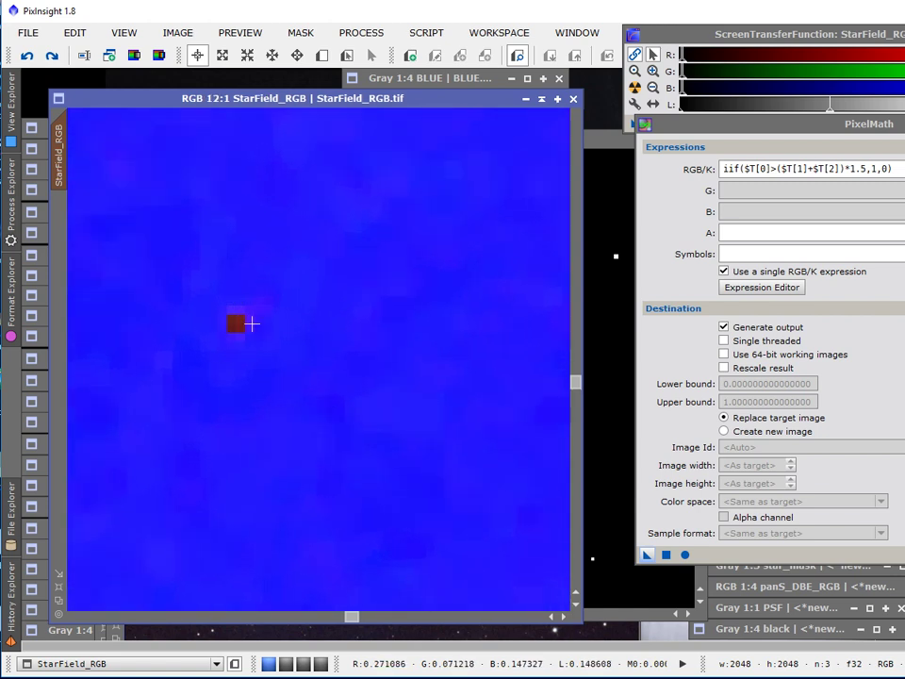
left_click(298, 36)
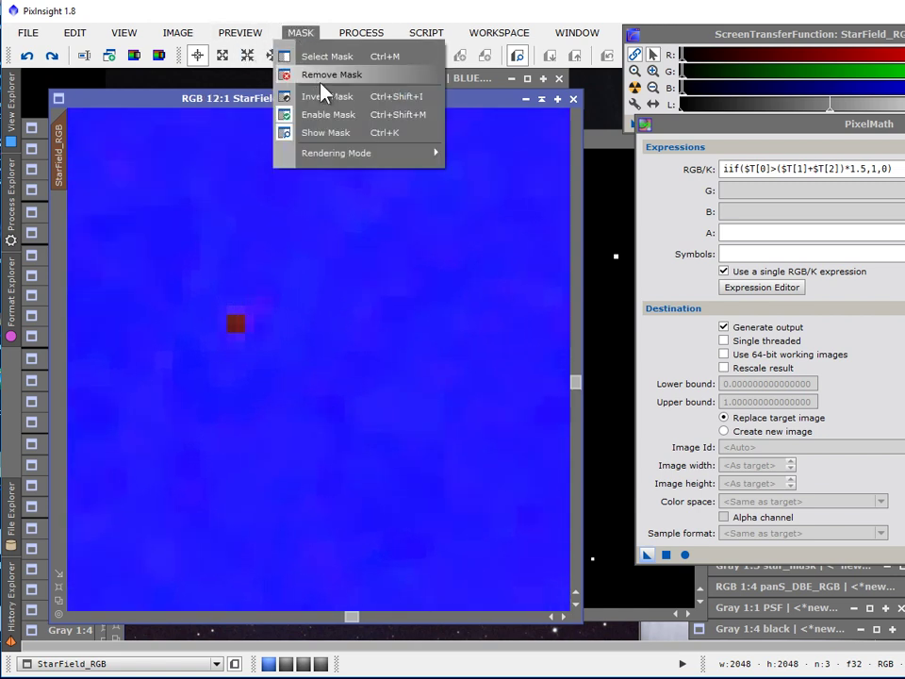
left_click(340, 136)
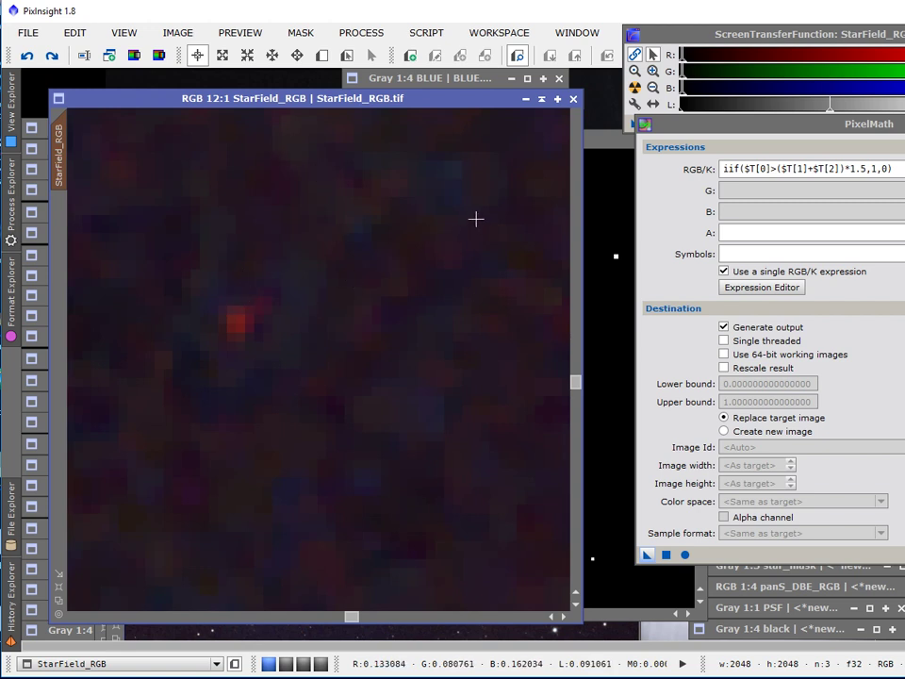
left_click(307, 33)
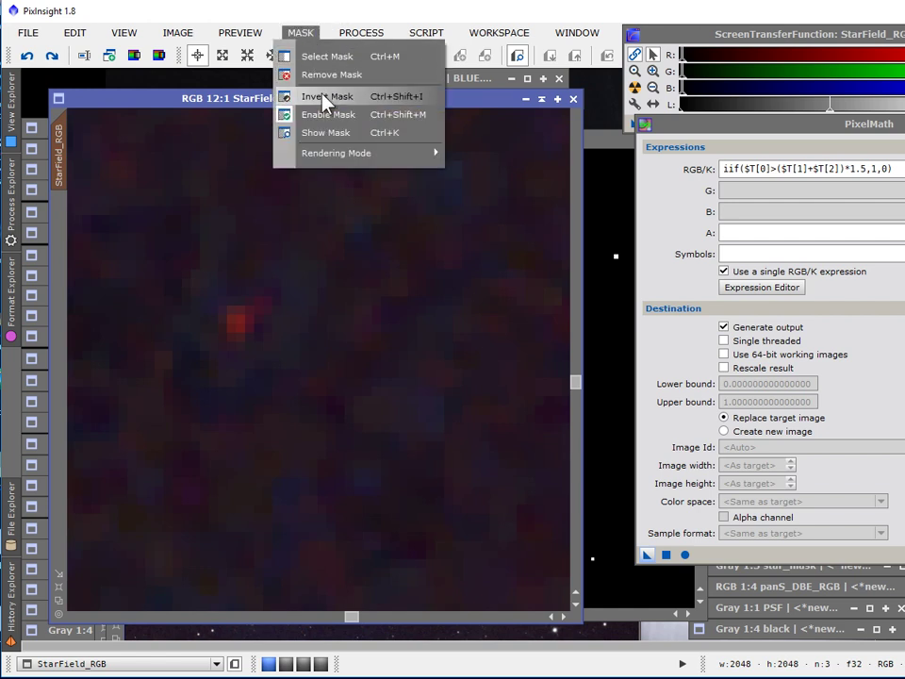
left_click(315, 132)
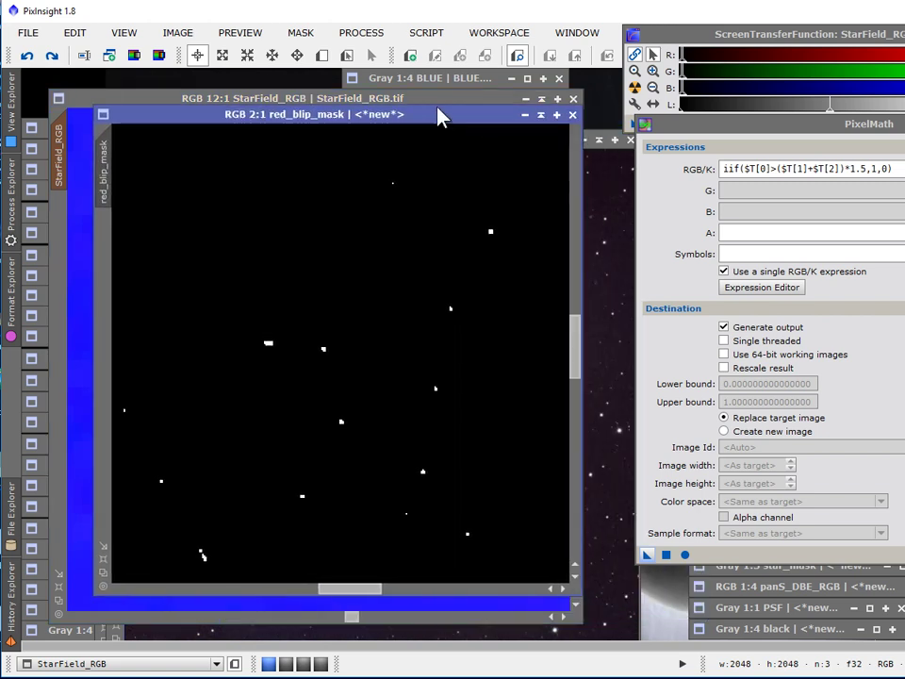
Dilate red_blip_mask using MorphologicalTransformation with the Dilation (Maximum) operator and a size 3 cross-shaped structuring element.
left_click_drag(439, 115, 452, 115)
left_click_drag(215, 114, 411, 107)
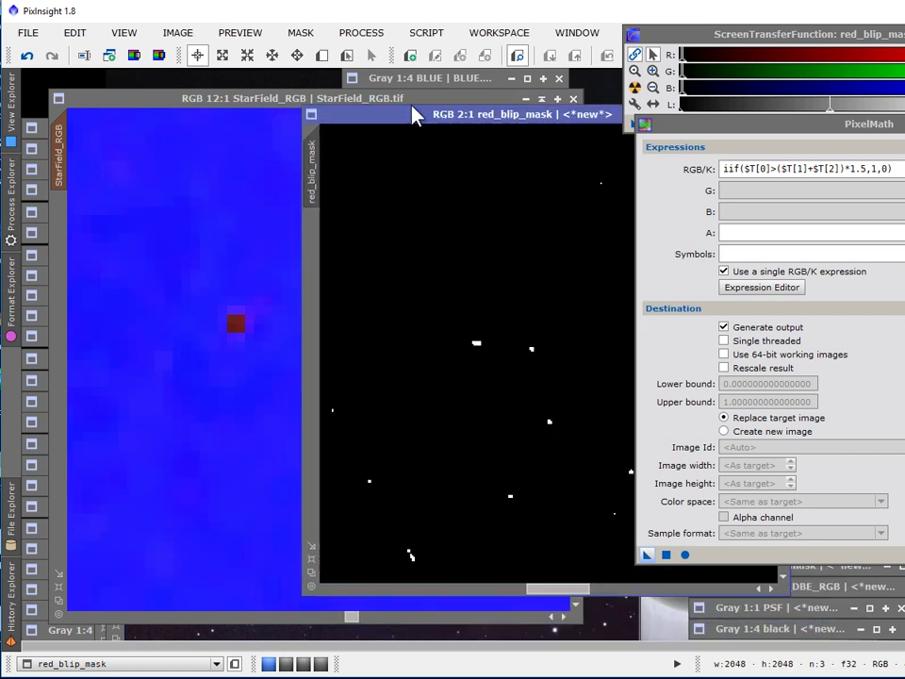
mouse_move(17, 224)
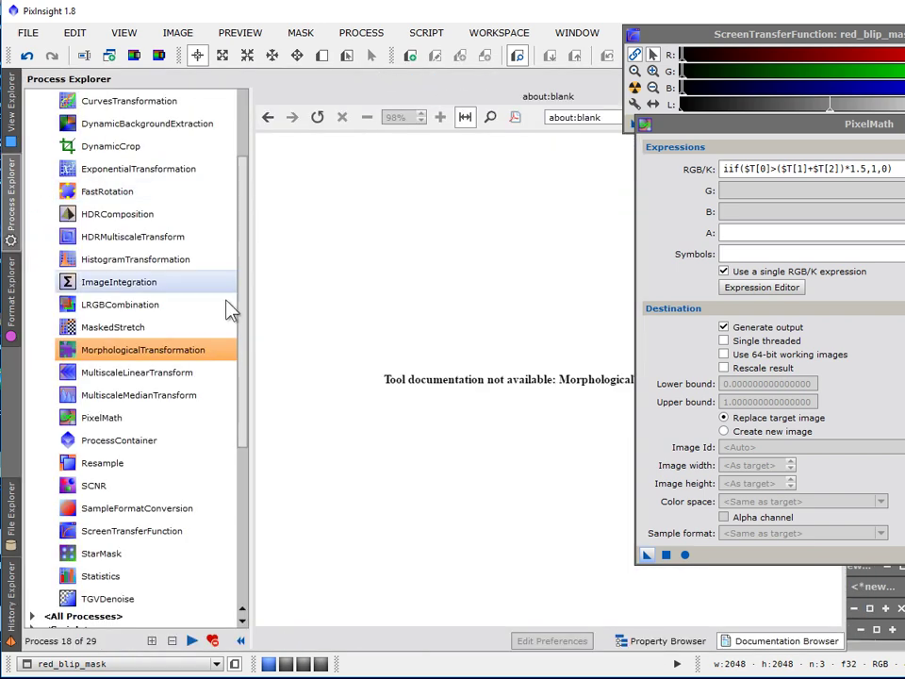
double_click(179, 351)
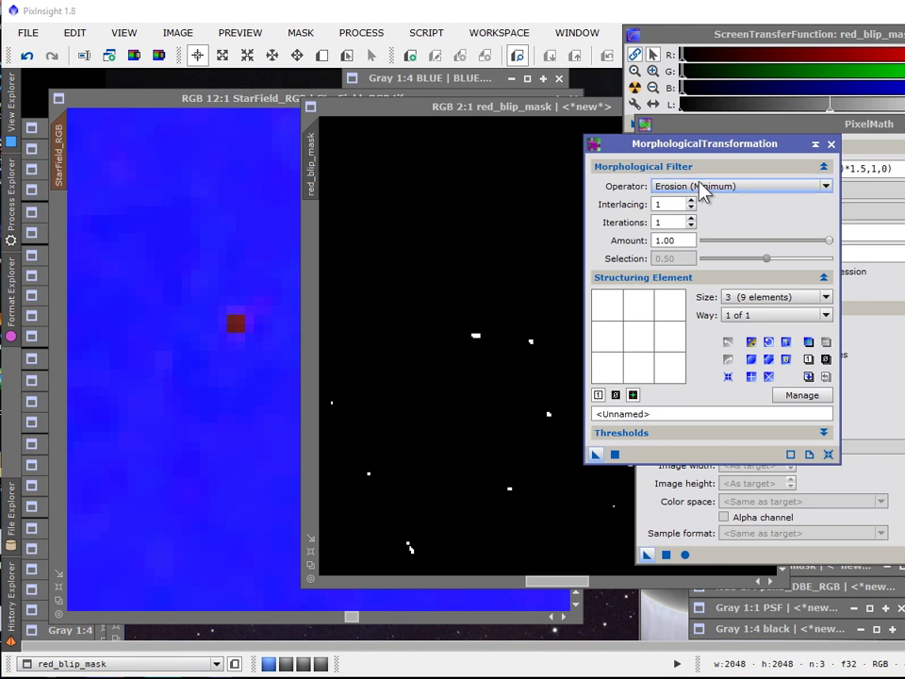
left_click(705, 185)
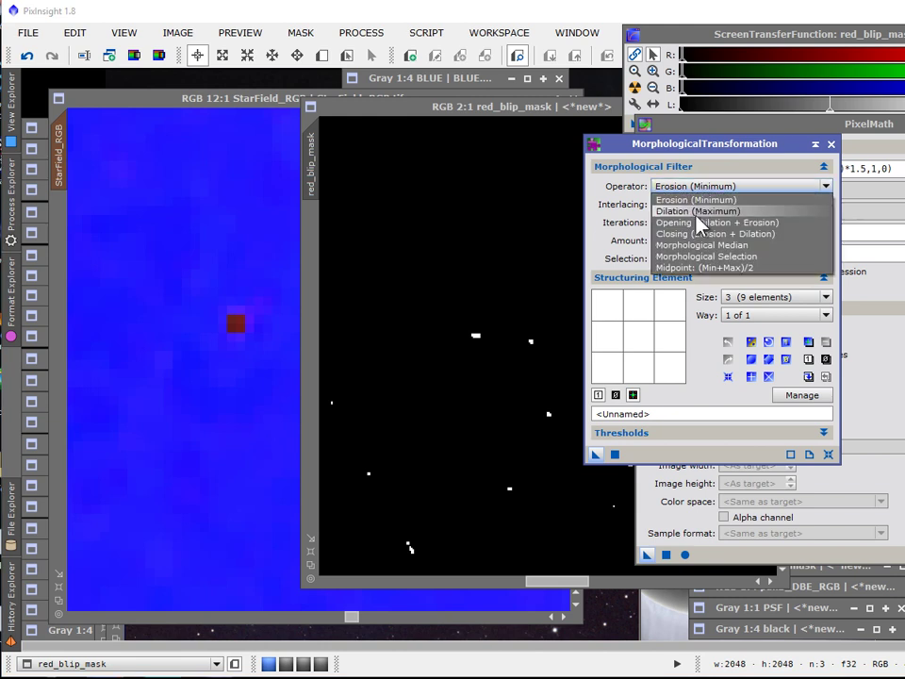
left_click(697, 212)
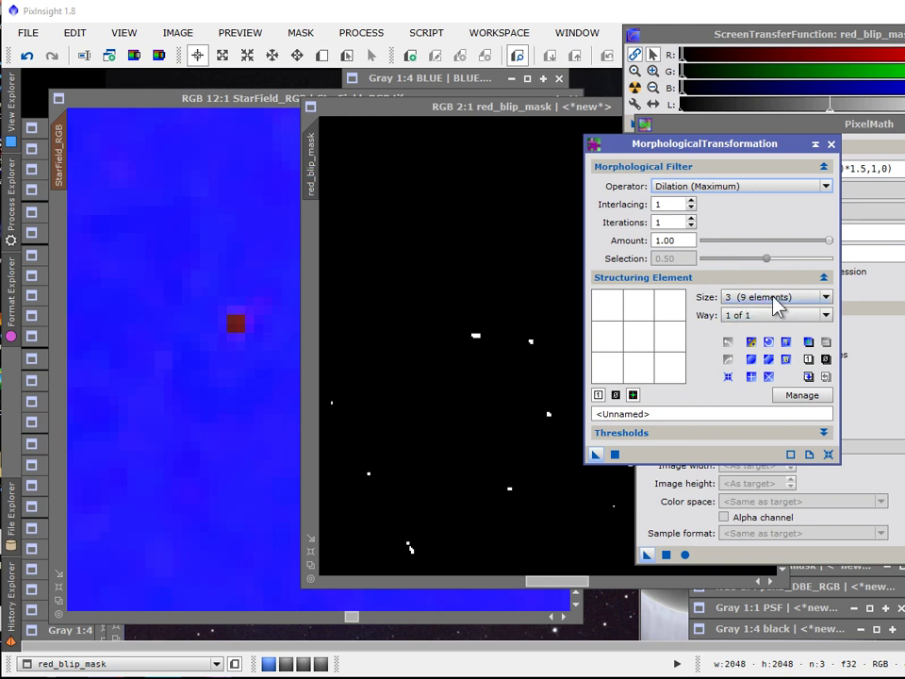
left_click(751, 376)
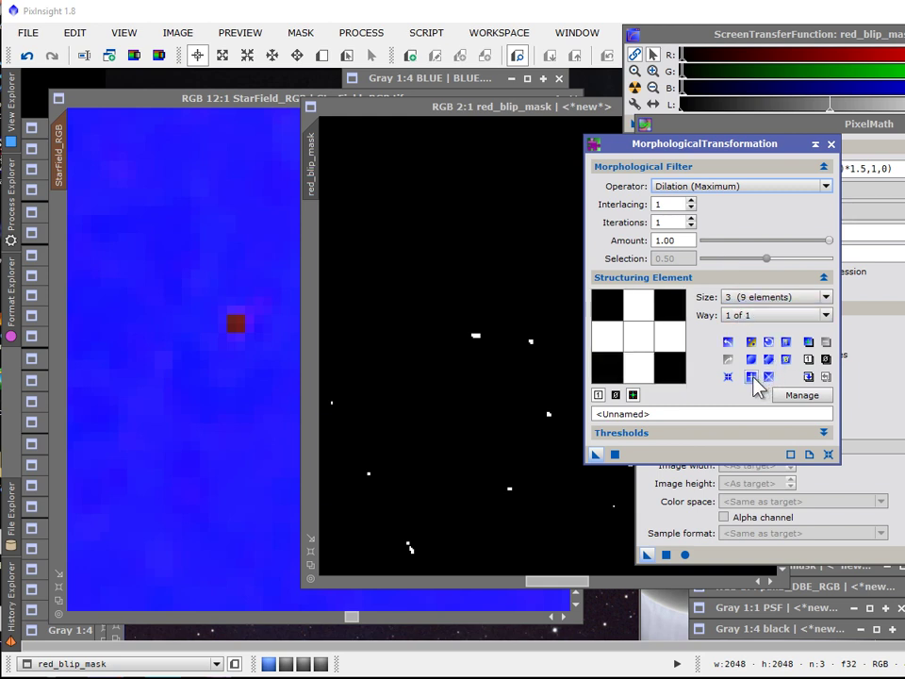
left_click_drag(599, 457, 477, 375)
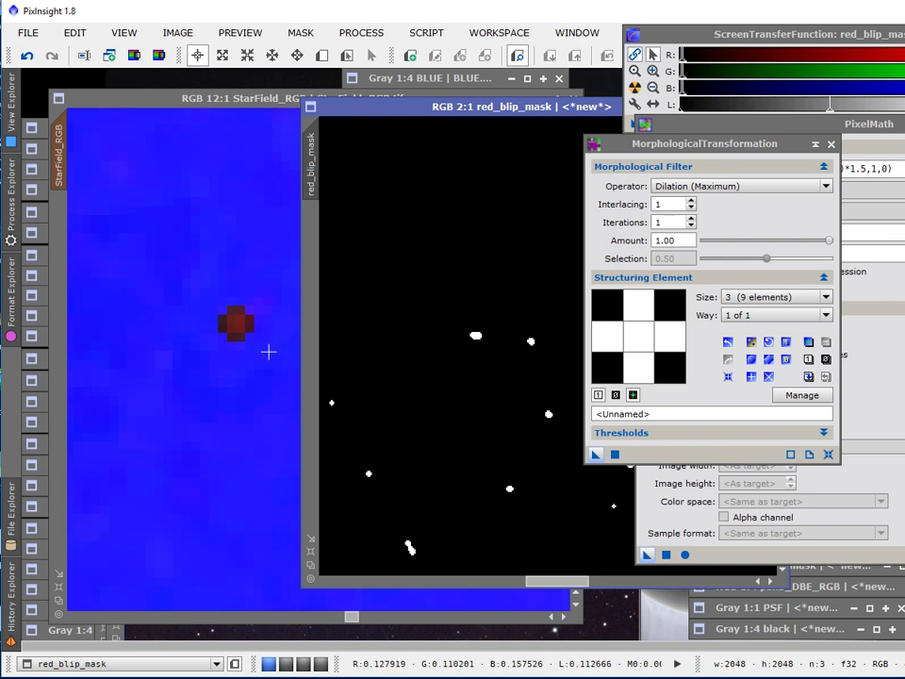
left_click_drag(353, 617, 313, 602)
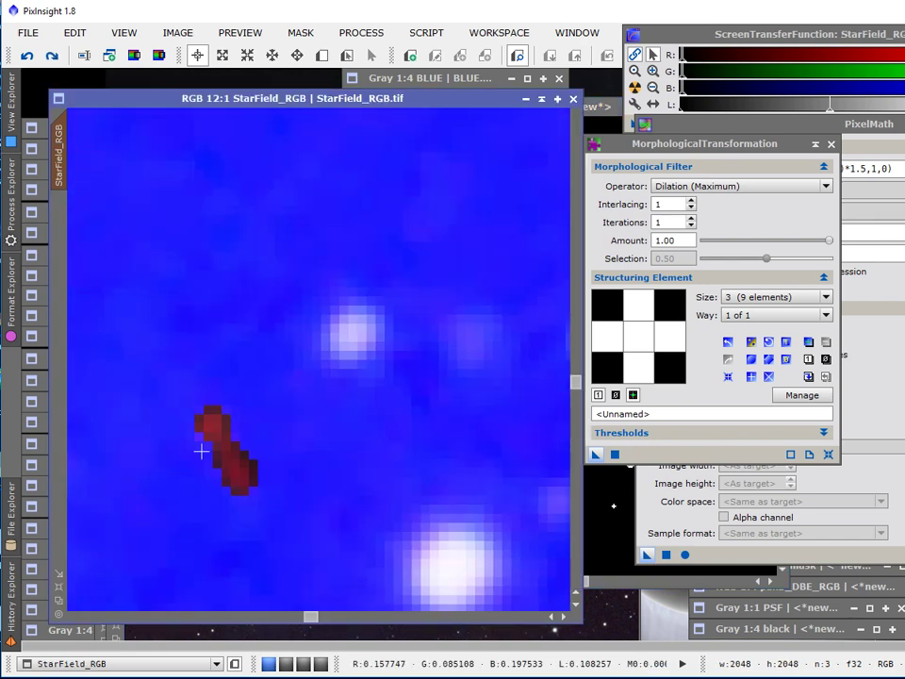
left_click_drag(597, 454, 402, 480)
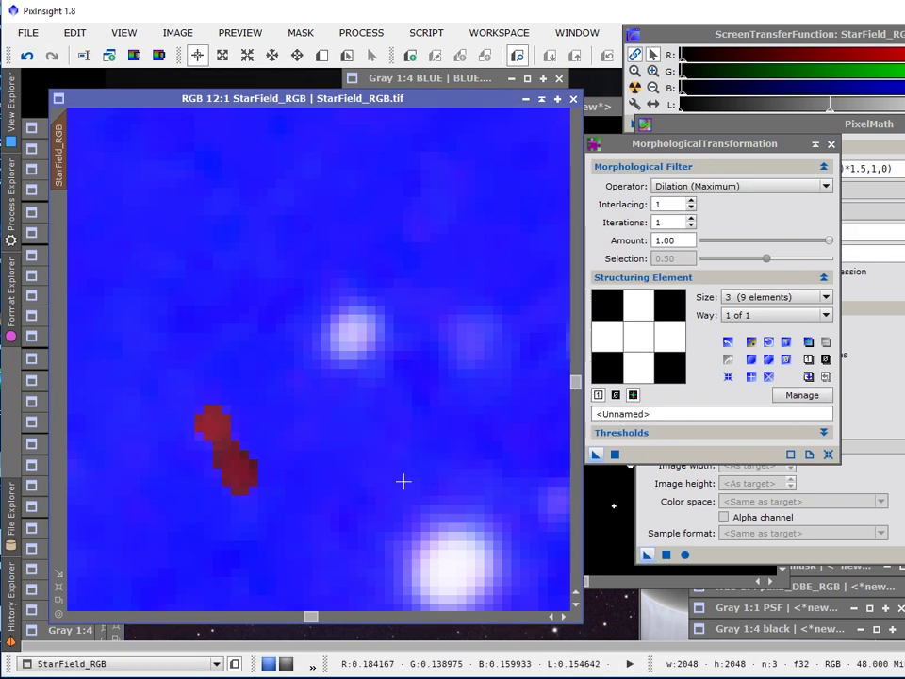
left_click(28, 54)
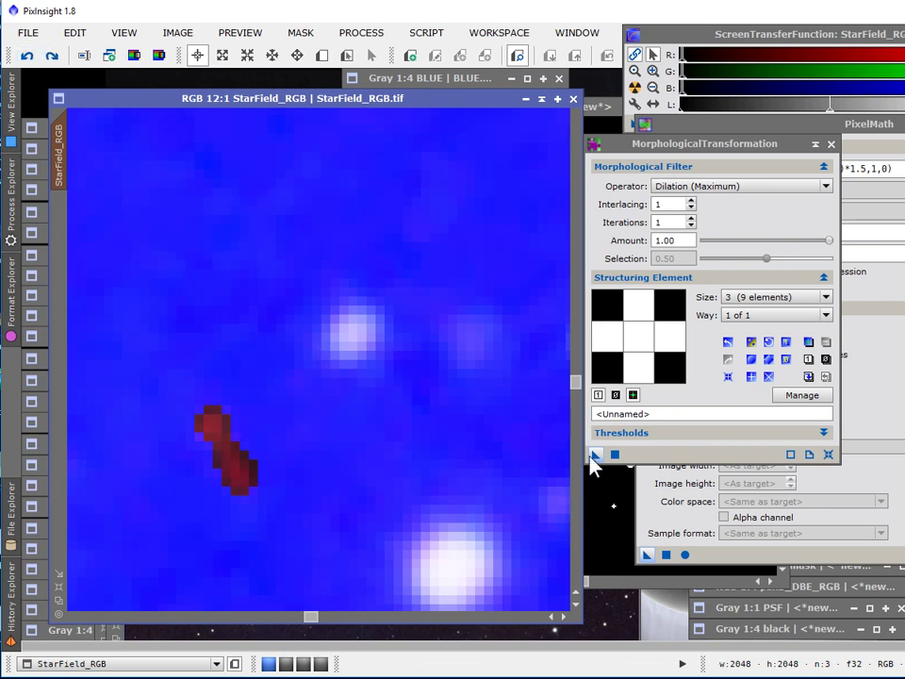
Apply the same dilation to red_blip_mask again and inspect the enlarged specks across the mask.
left_click_drag(595, 454, 531, 542)
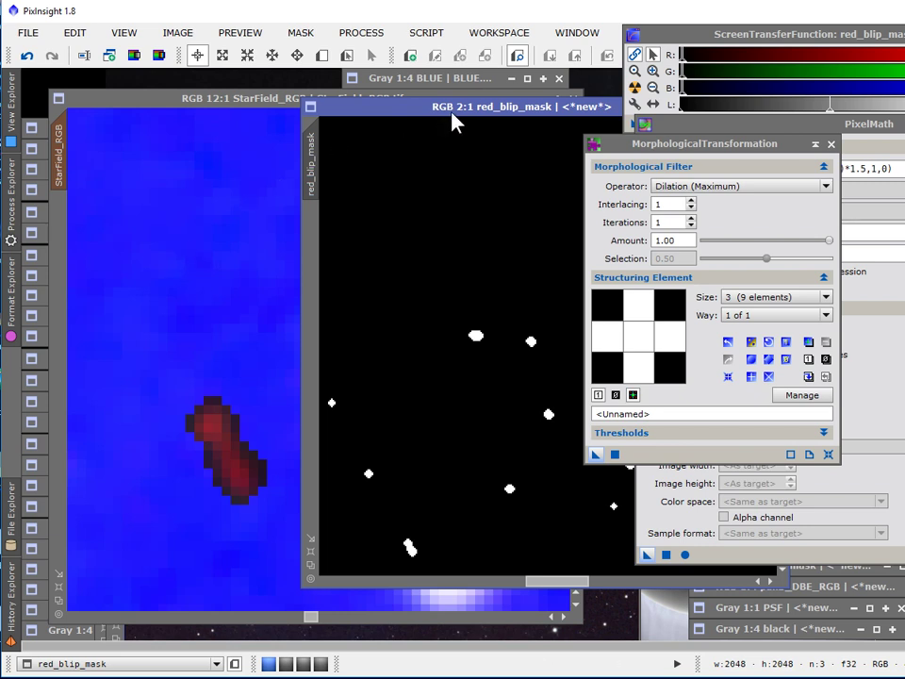
left_click_drag(454, 113, 474, 154)
scroll(486, 398, "up", 1)
scroll(486, 399, "down", 2)
scroll(487, 399, "down", 2)
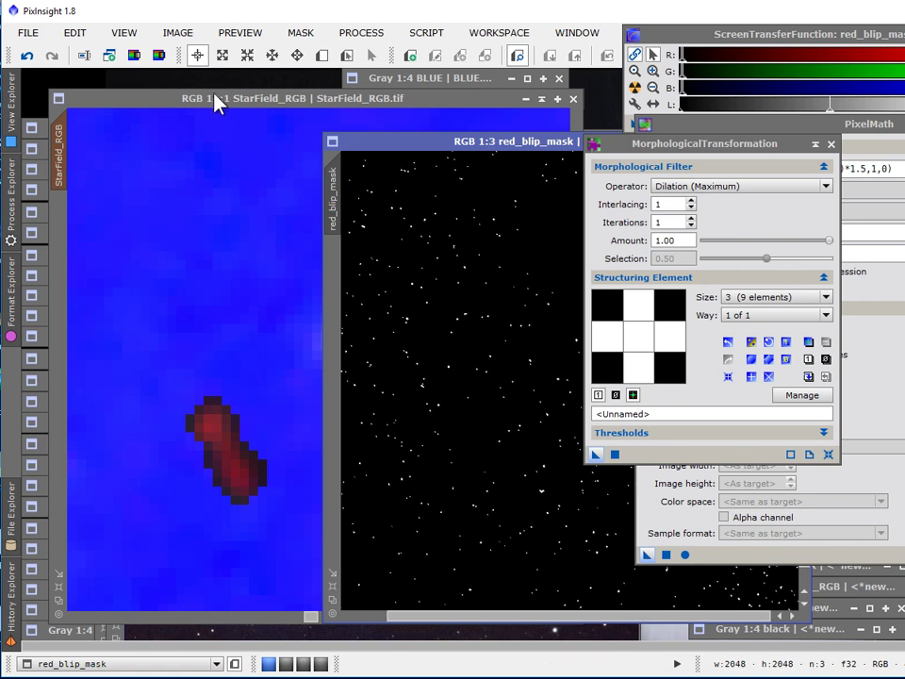
Hide the mask overlay on StarField_RGB while keeping the mask active, and close MorphologicalTransformation.
left_click(301, 32)
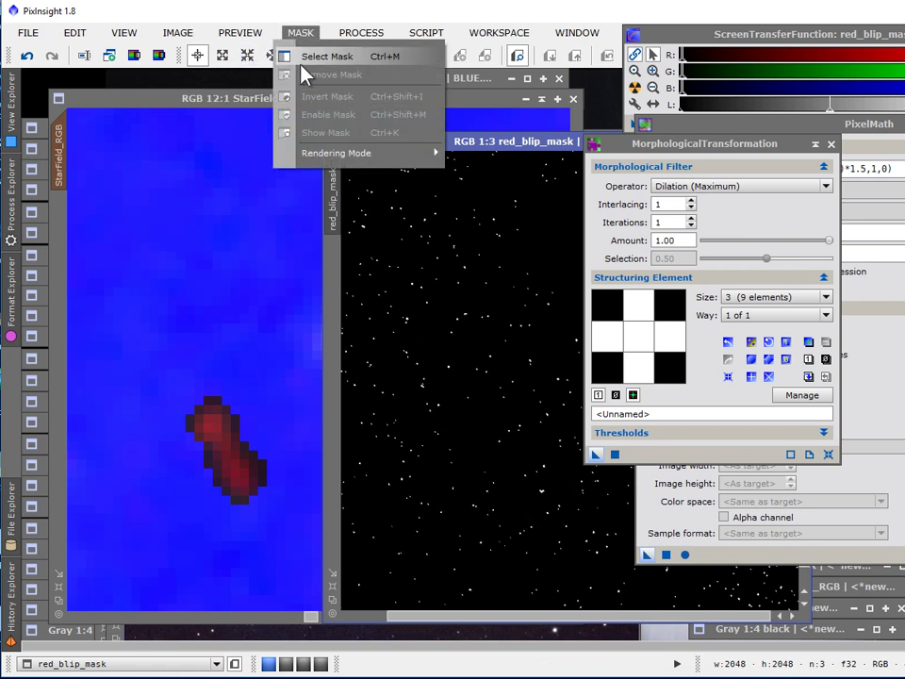
left_click(222, 100)
left_click(301, 32)
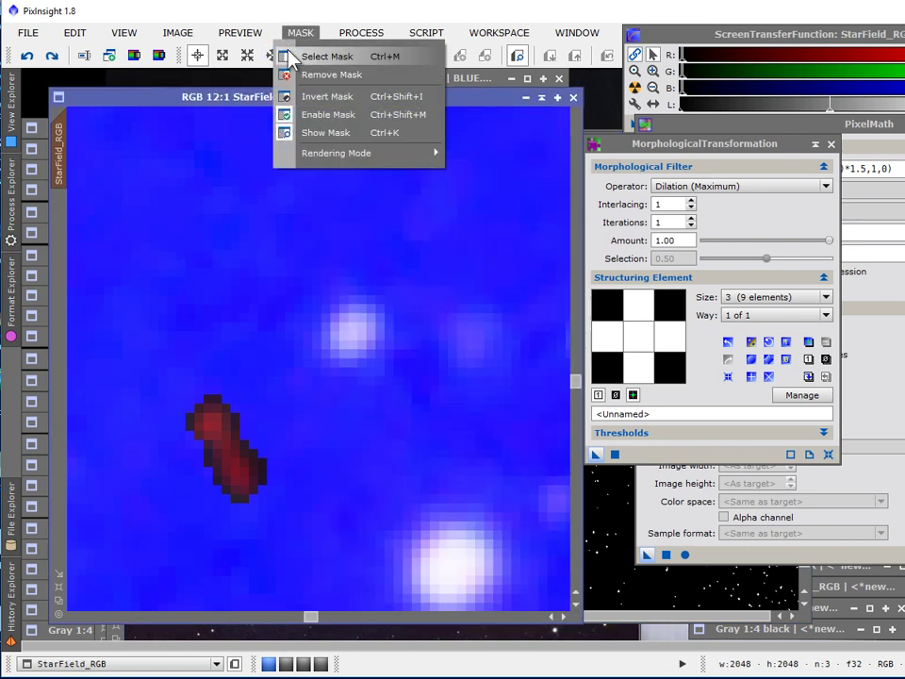
left_click(325, 132)
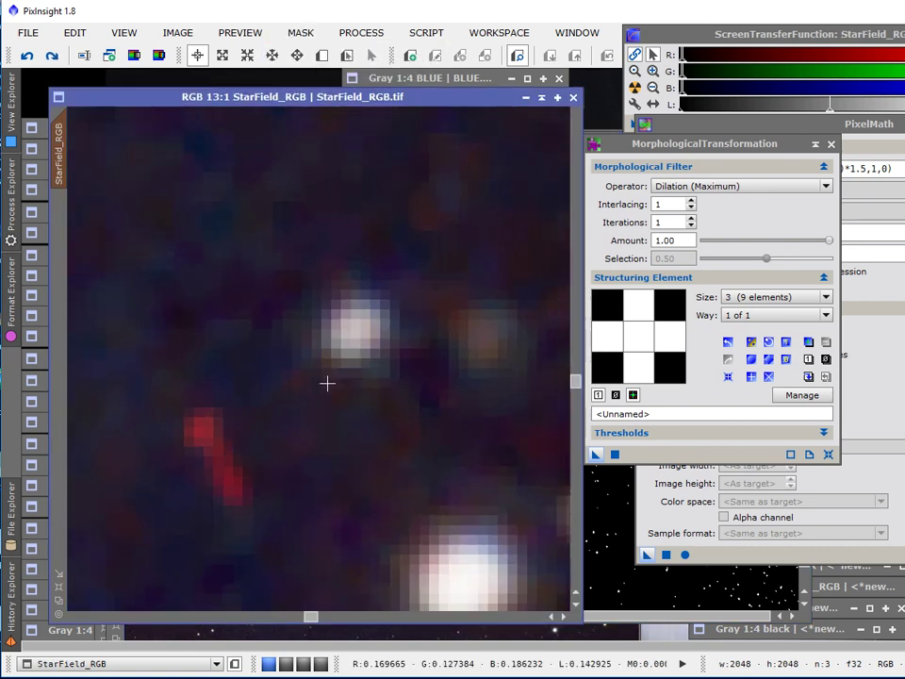
scroll(327, 383, "down", 8)
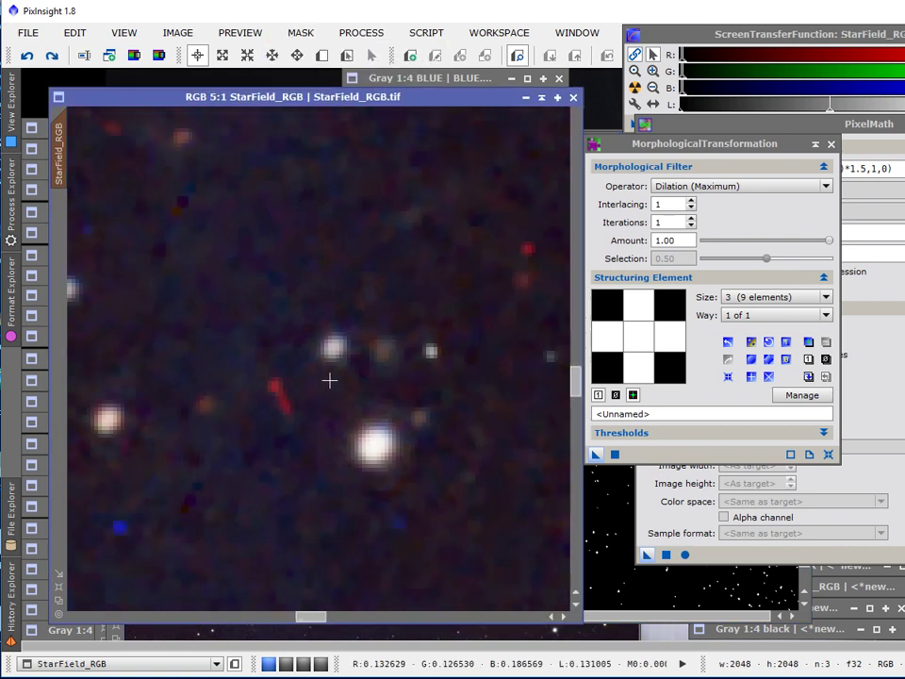
mouse_move(632, 147)
left_mouse_down()
mouse_move(685, 147)
mouse_move(628, 162)
left_mouse_up()
left_click(828, 158)
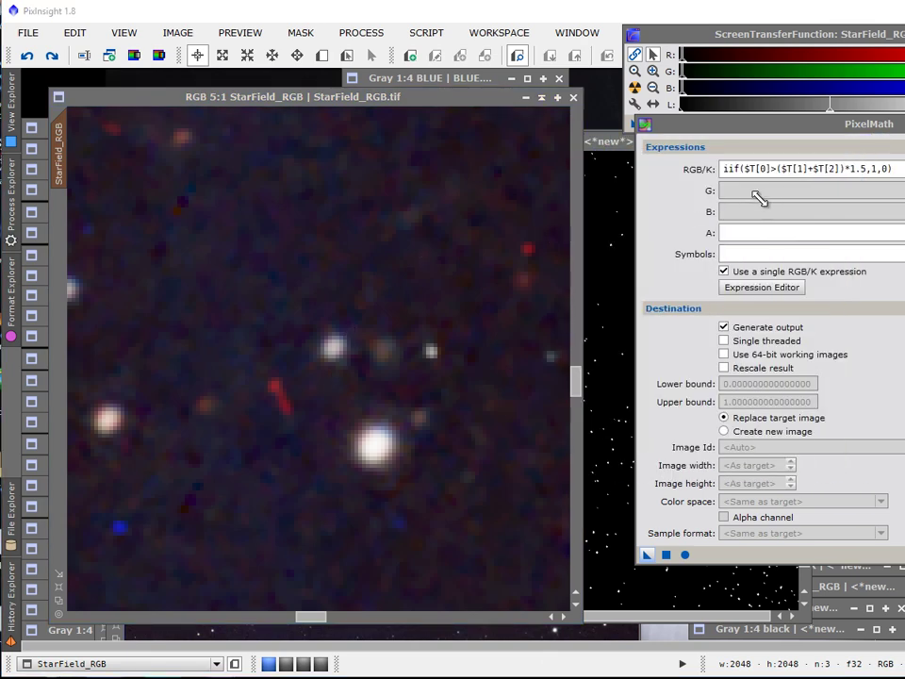
Run MultiscaleMedianTransform on StarField_RGB with four dyadic layers, disabling layers 1 to 4 and keeping only the residual layer R.
left_click(9, 216)
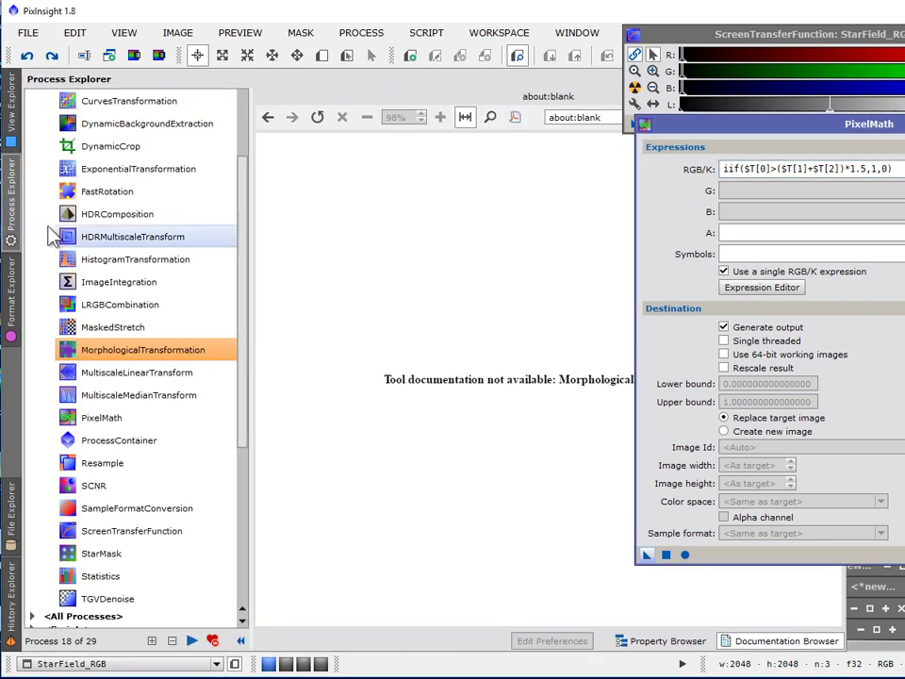
double_click(153, 398)
left_click_drag(596, 142, 652, 132)
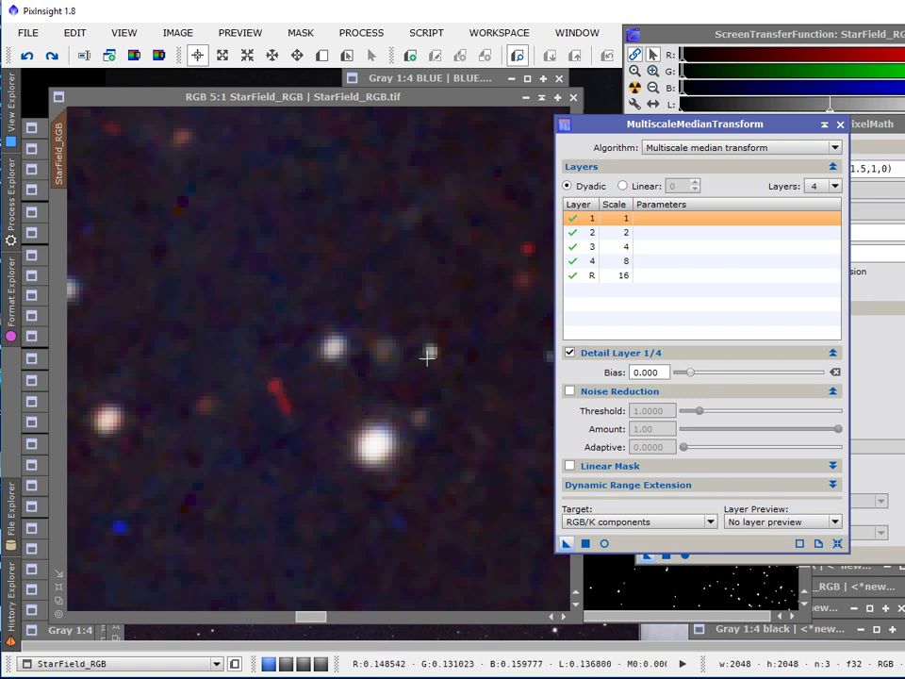
left_click(572, 259)
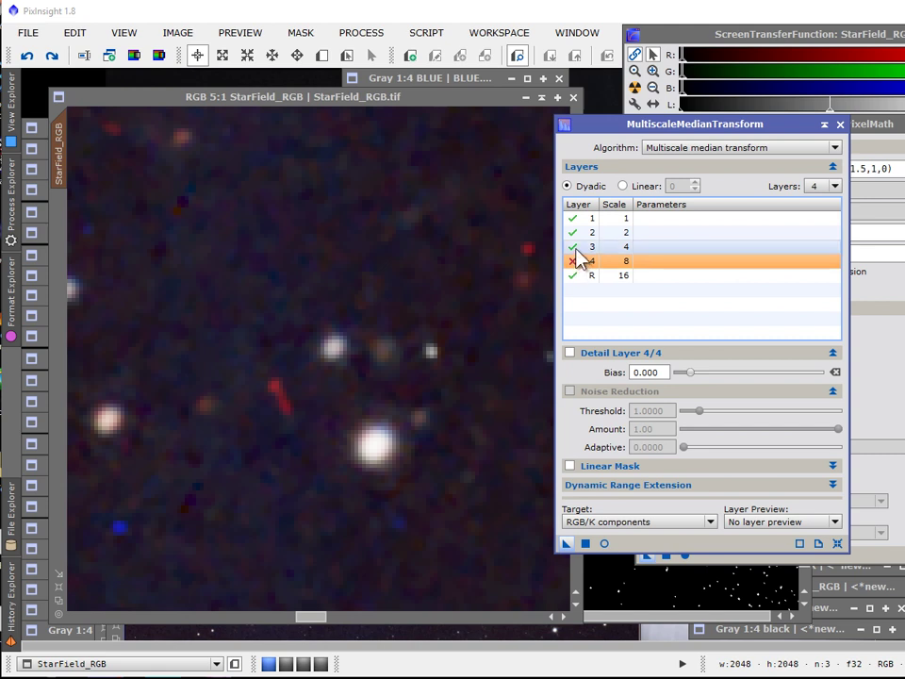
left_click(572, 246)
left_click(573, 232)
left_click(572, 218)
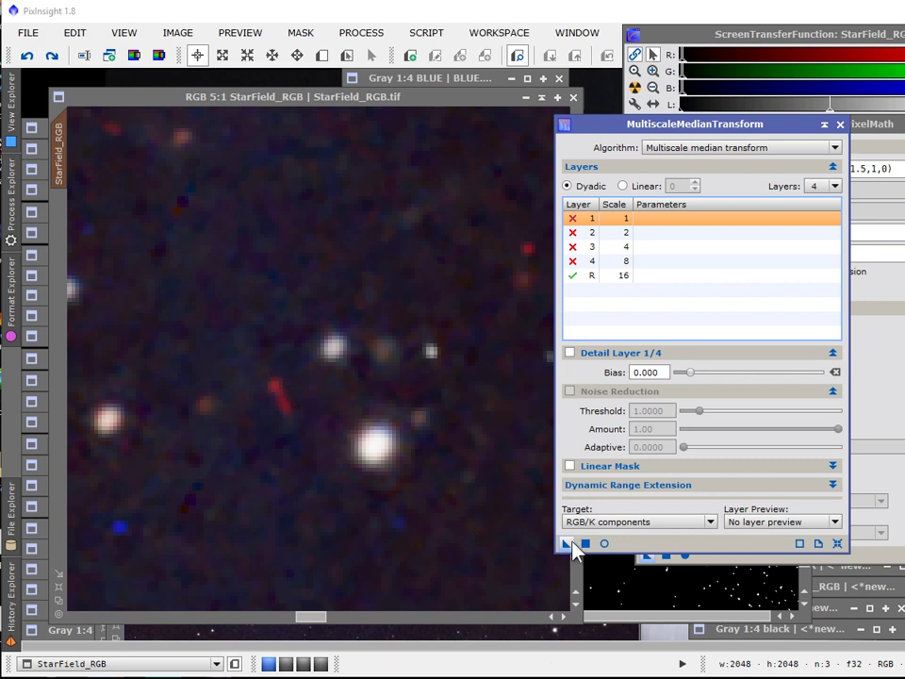
left_click_drag(568, 544, 404, 531)
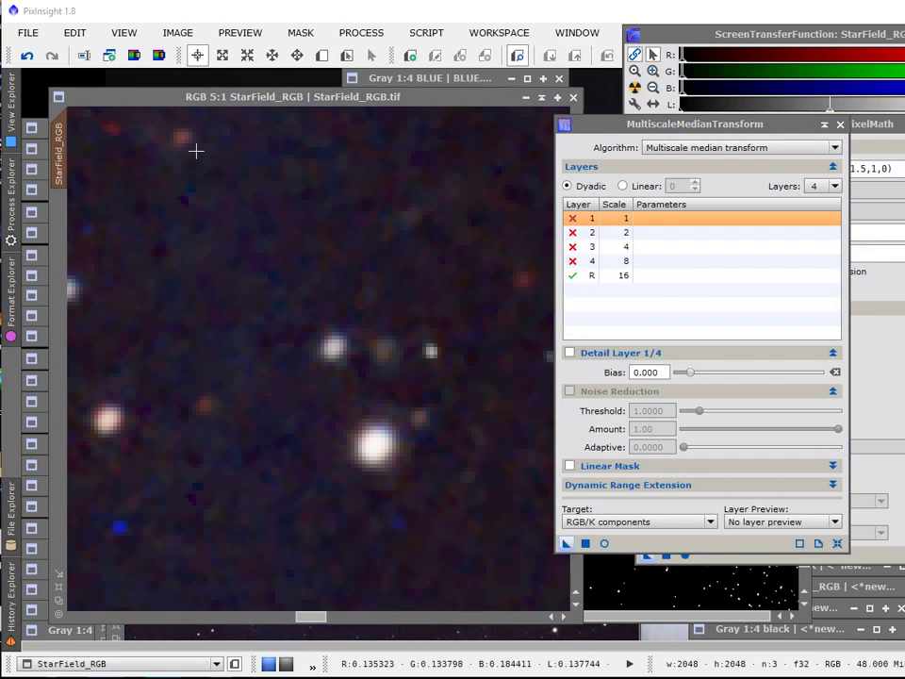
Compare StarField_RGB before and after the median transform at close and wide zoom, leaving the correction applied.
left_click(27, 55)
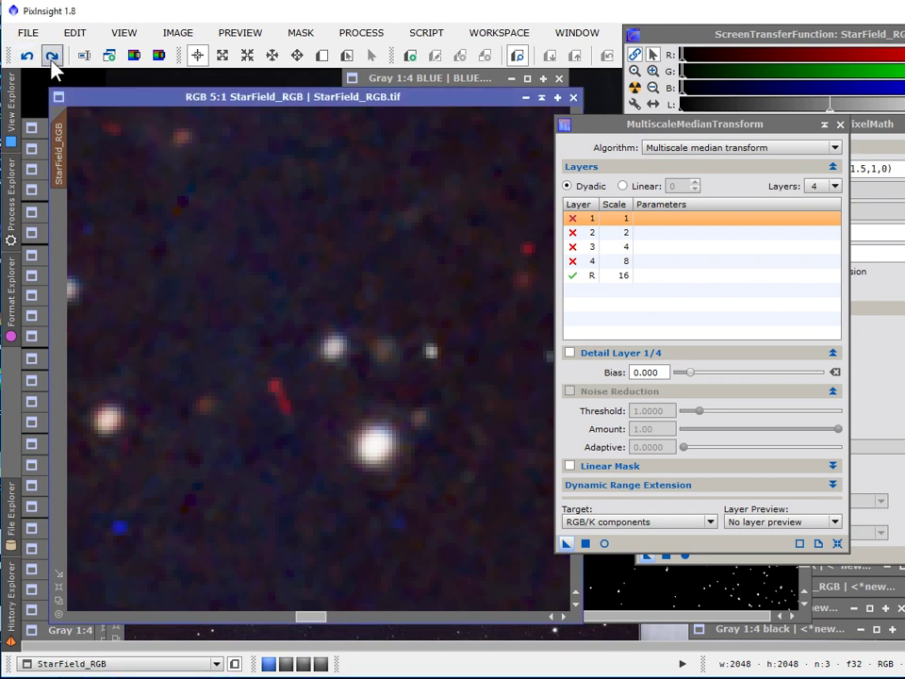
left_click(52, 57)
scroll(256, 412, "up", 9)
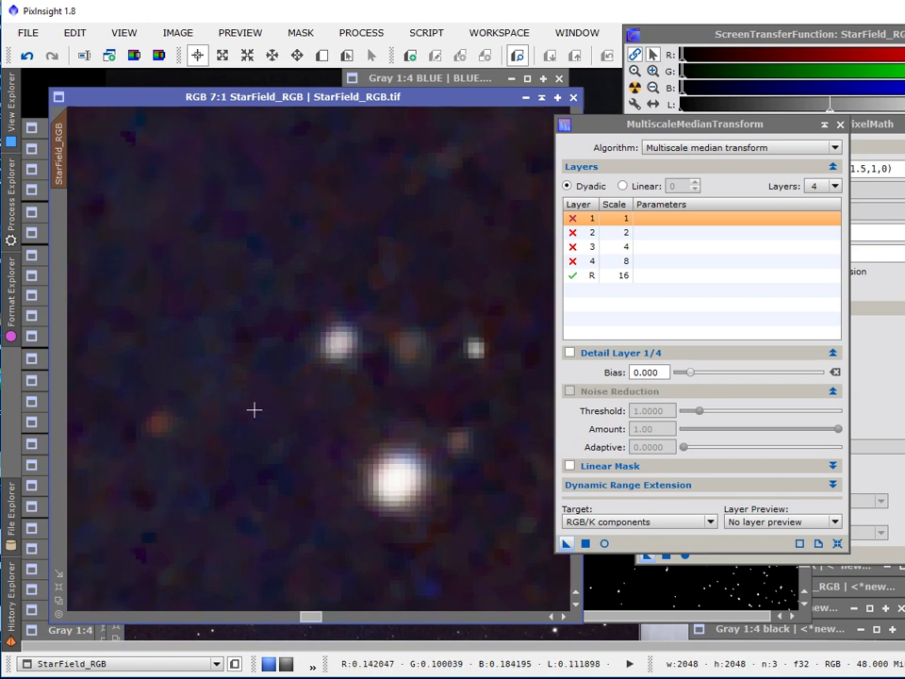
scroll(254, 403, "up", 1)
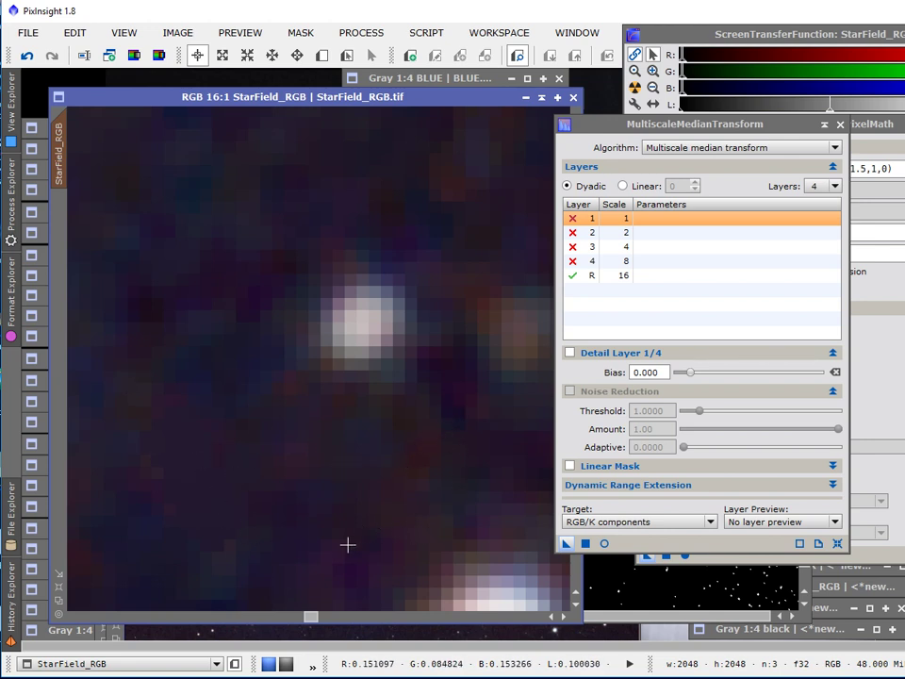
left_click(28, 56)
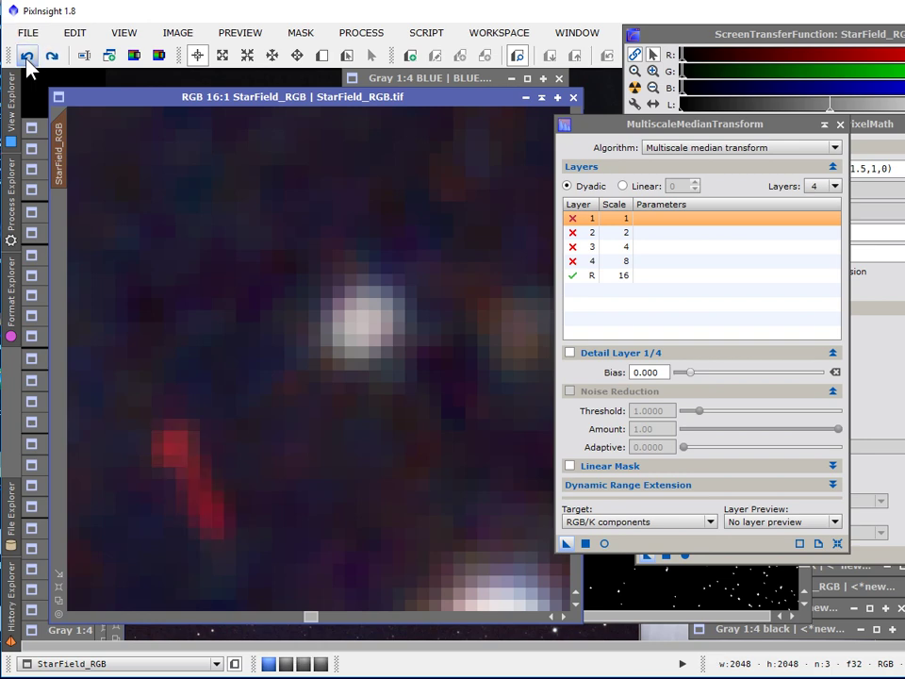
left_click(52, 56)
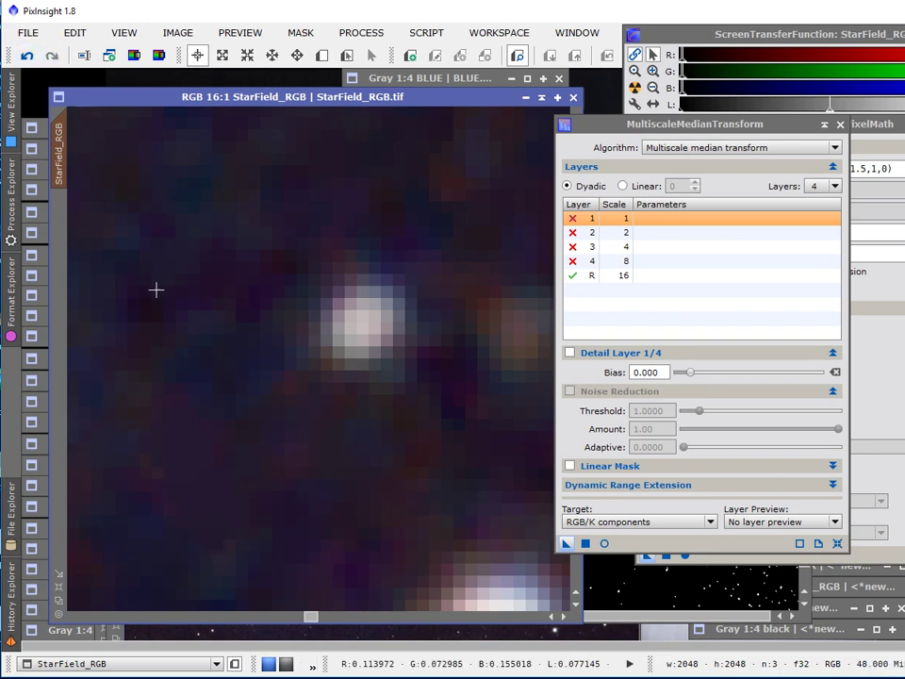
scroll(293, 454, "down", 7)
scroll(312, 440, "down", 9)
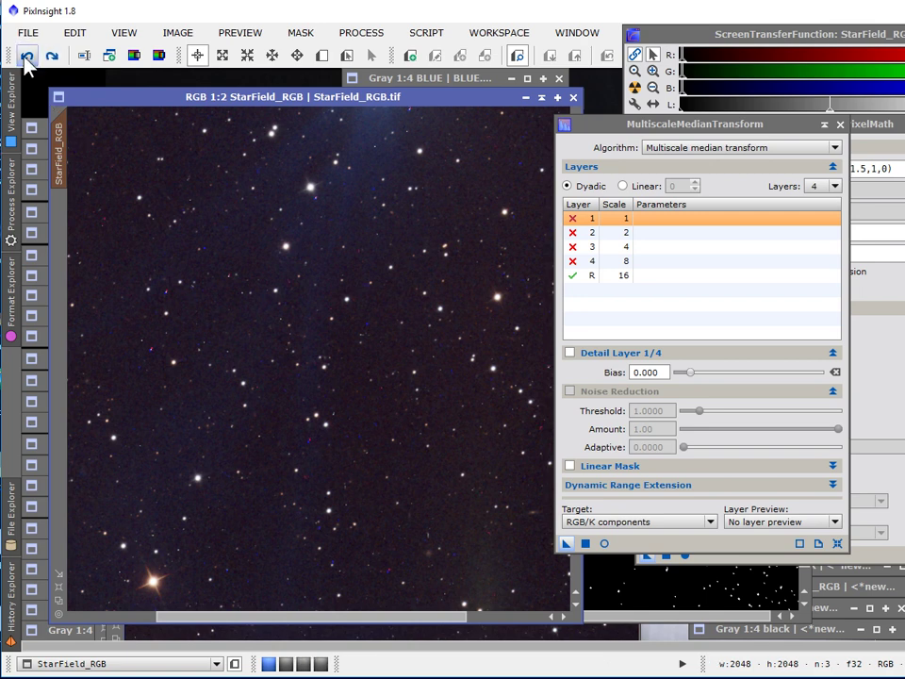
scroll(371, 488, "up", 5)
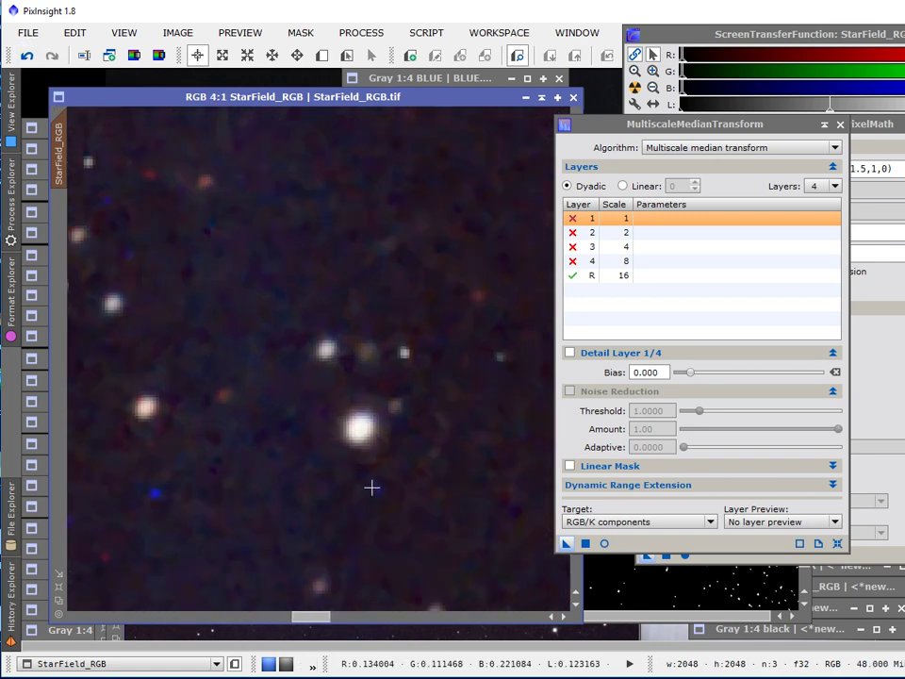
scroll(371, 487, "up", 1)
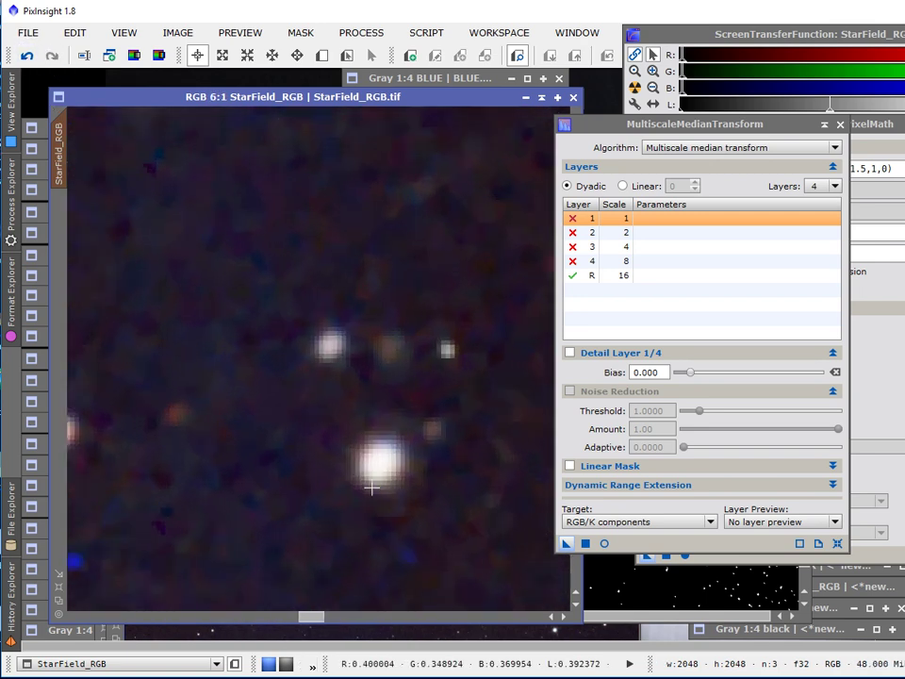
Compare StarField_RGB without and with the median transform around the red streak at close zoom, leaving the transform applied.
left_click(30, 58)
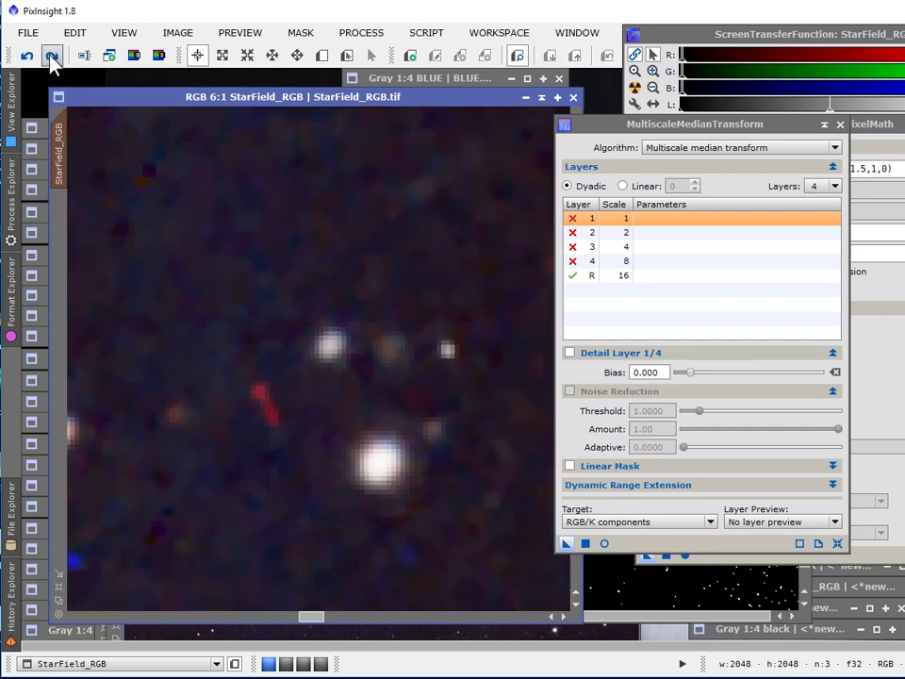
left_click(51, 58)
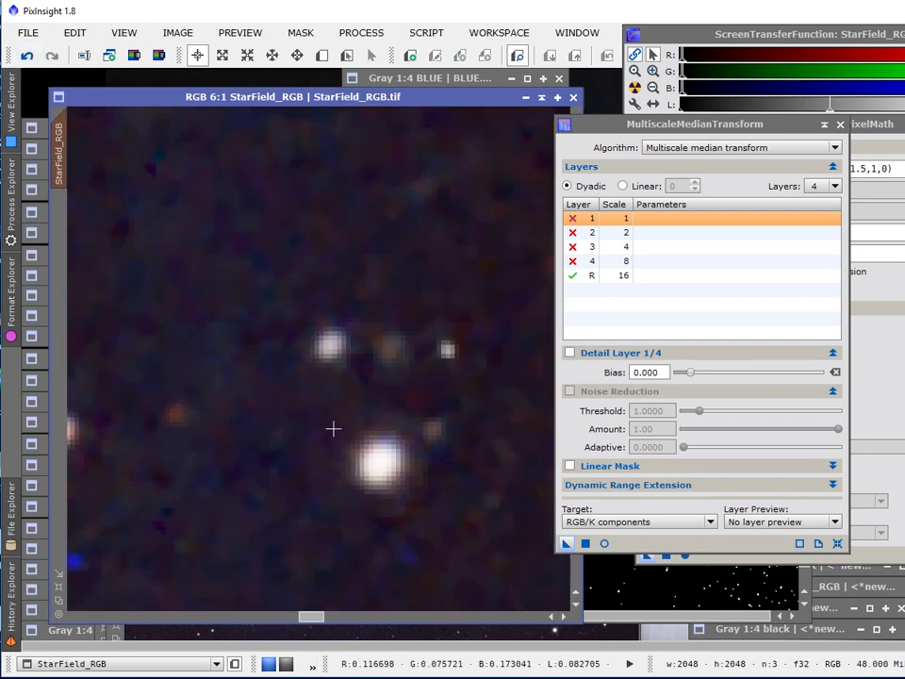
scroll(328, 421, "up", 4)
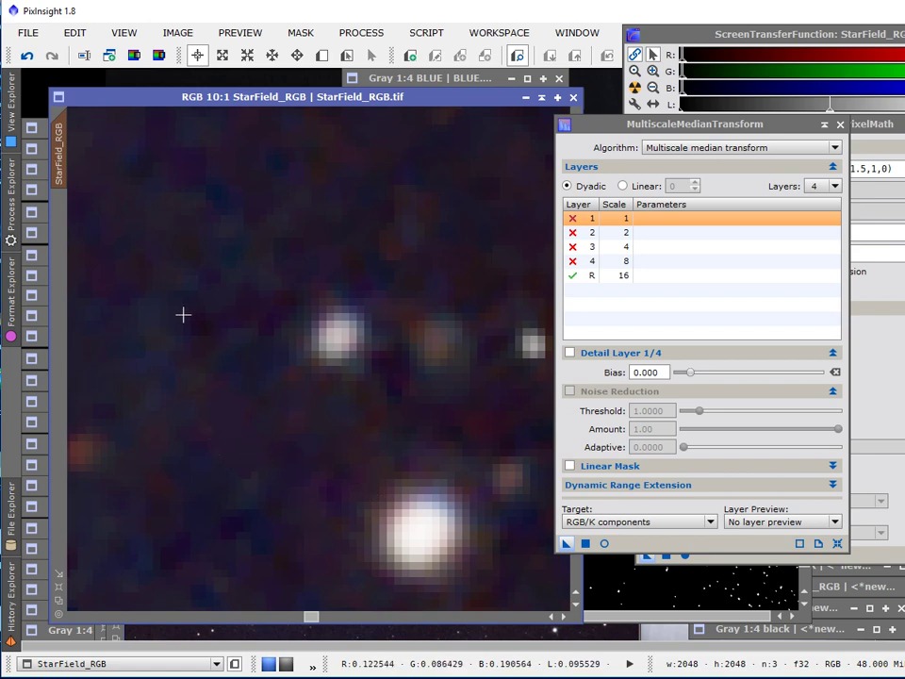
Find NoiseGenerator among all processes, open it and place its window over MultiscaleMedianTransform.
left_click(13, 217)
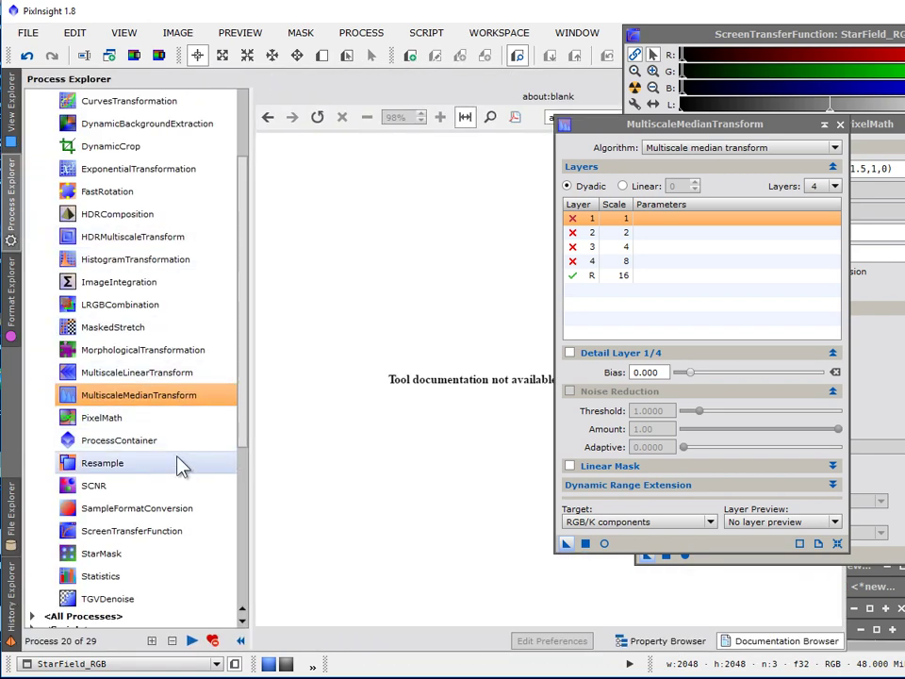
scroll(181, 474, "down", 1)
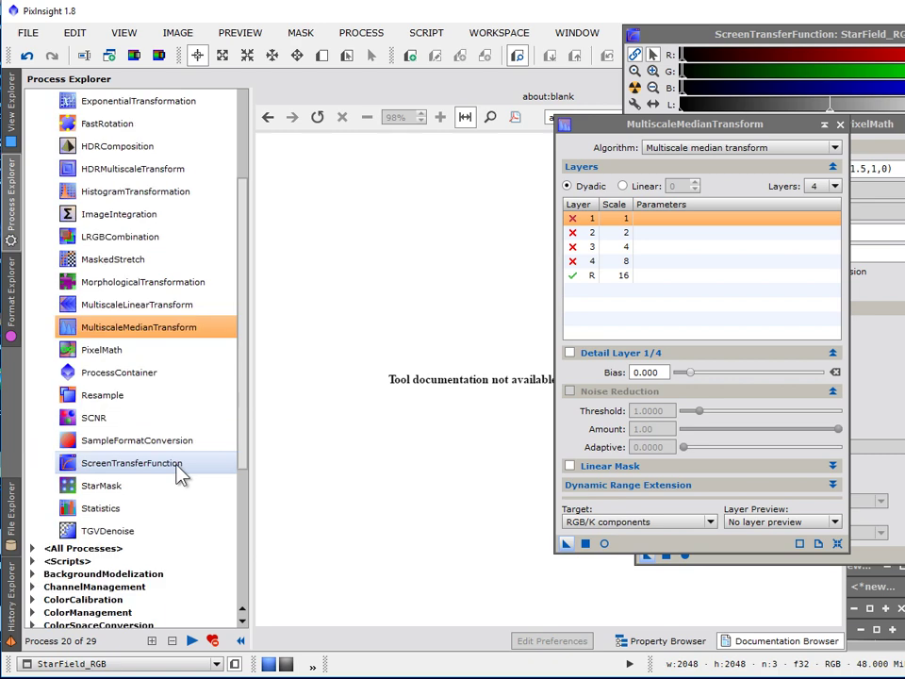
scroll(181, 474, "down", 3)
left_click(34, 344)
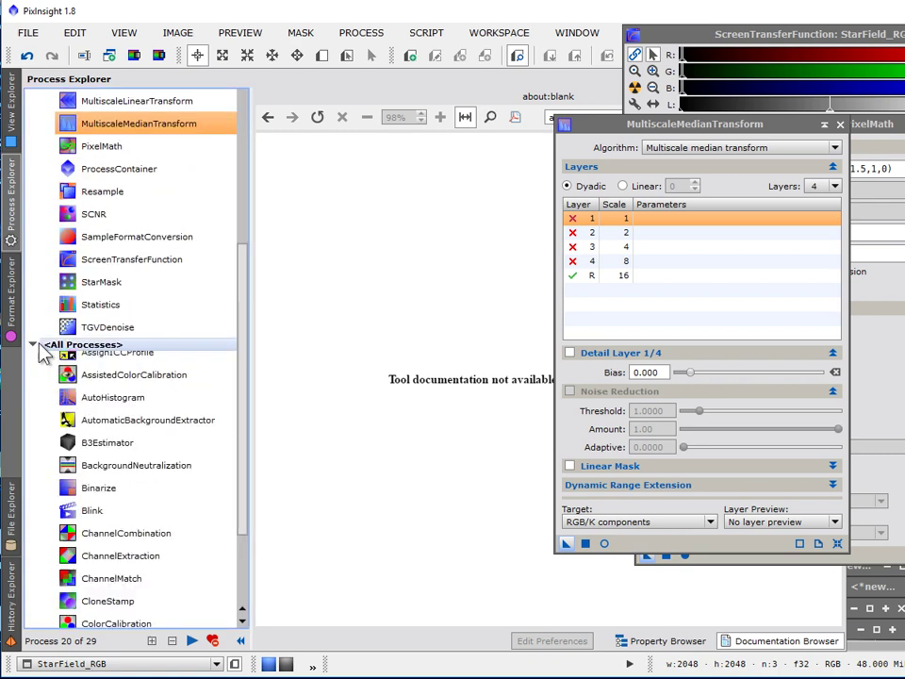
scroll(180, 527, "down", 9)
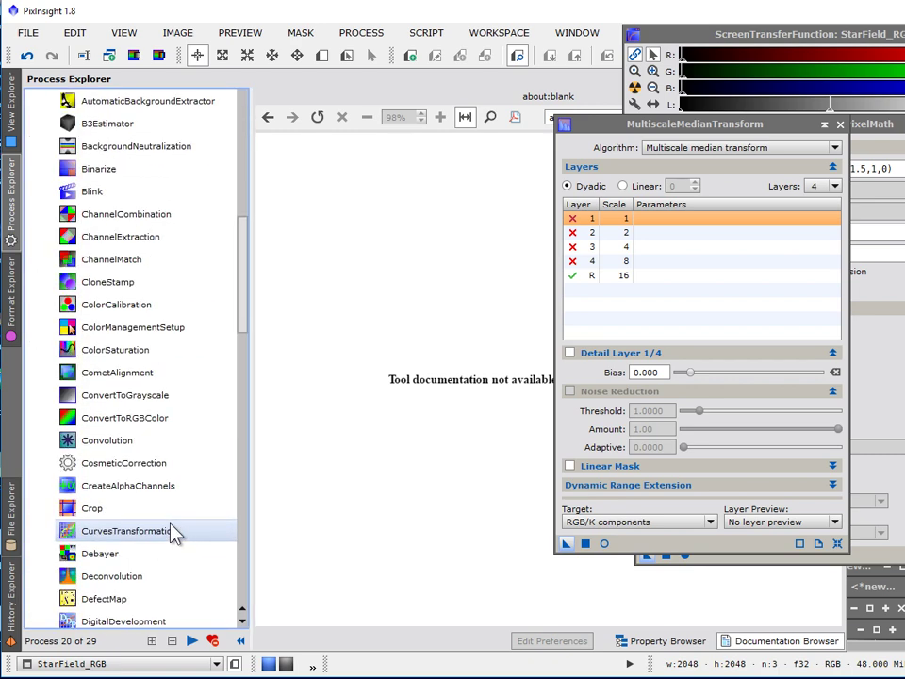
scroll(174, 533, "down", 3)
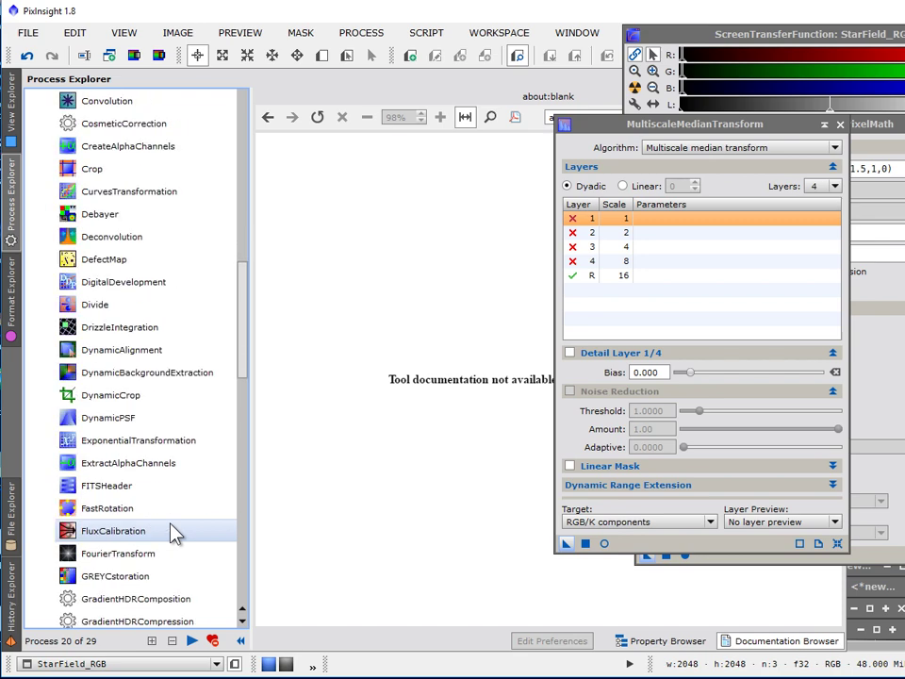
scroll(175, 533, "down", 4)
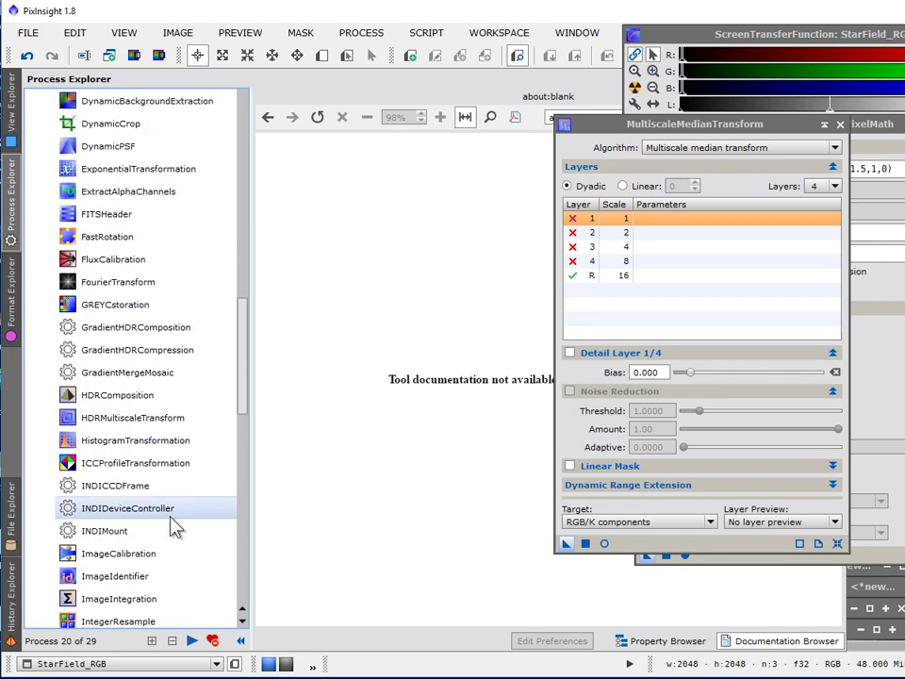
scroll(174, 528, "down", 3)
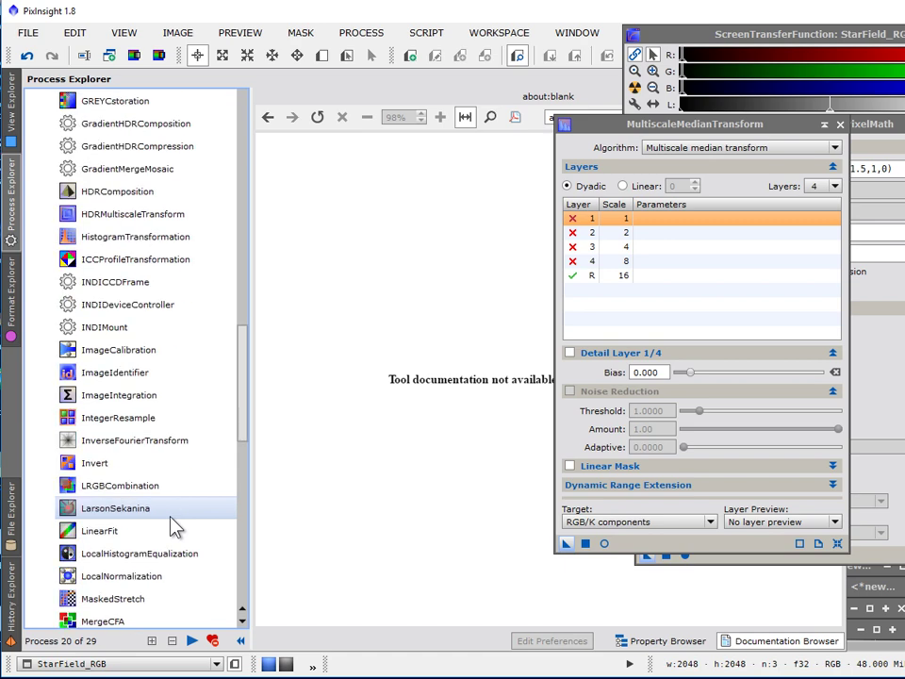
scroll(174, 528, "down", 2)
scroll(173, 528, "down", 1)
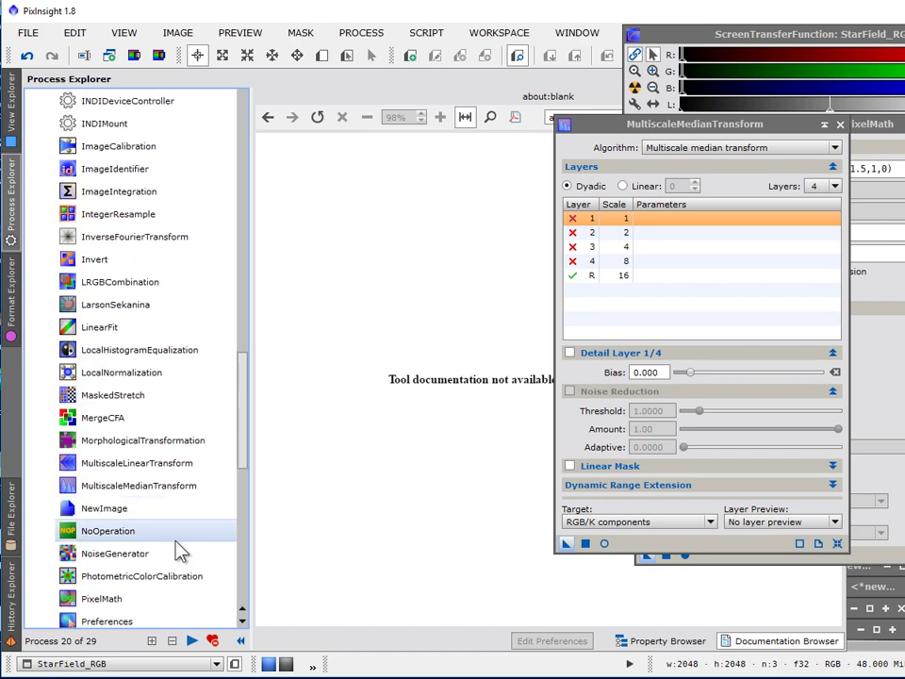
left_click(185, 561)
double_click(185, 562)
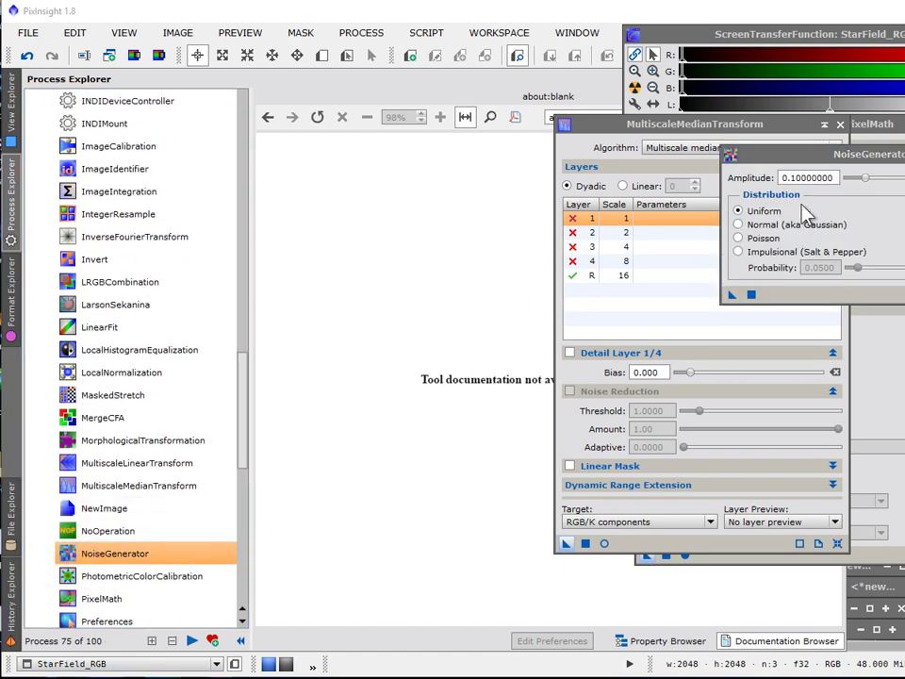
left_click_drag(801, 158, 616, 171)
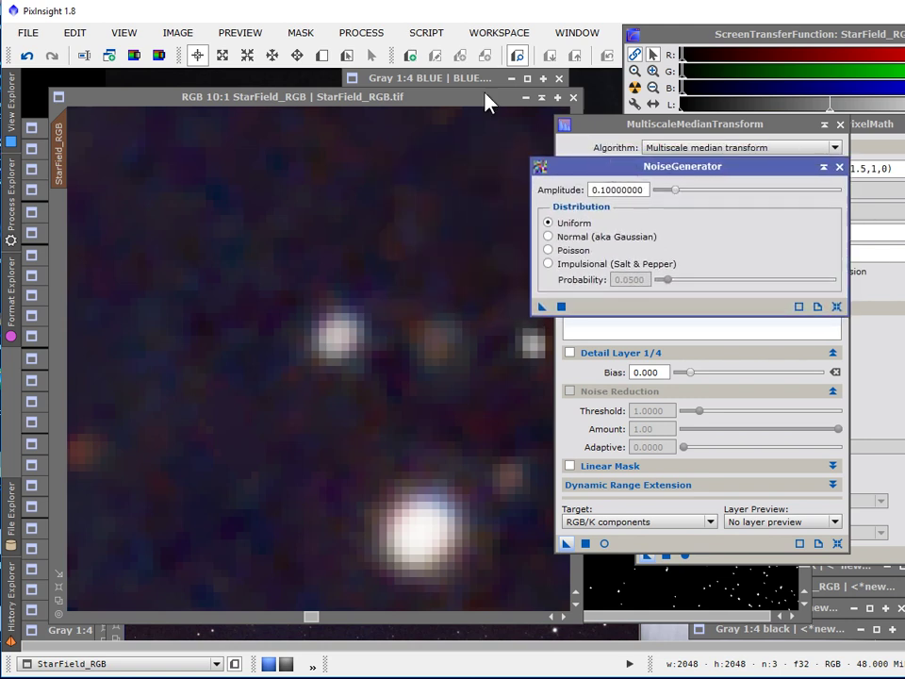
Create a preview of about 35 by 40 pixels around the repaired area beside the small star and view it enlarged.
left_click(323, 56)
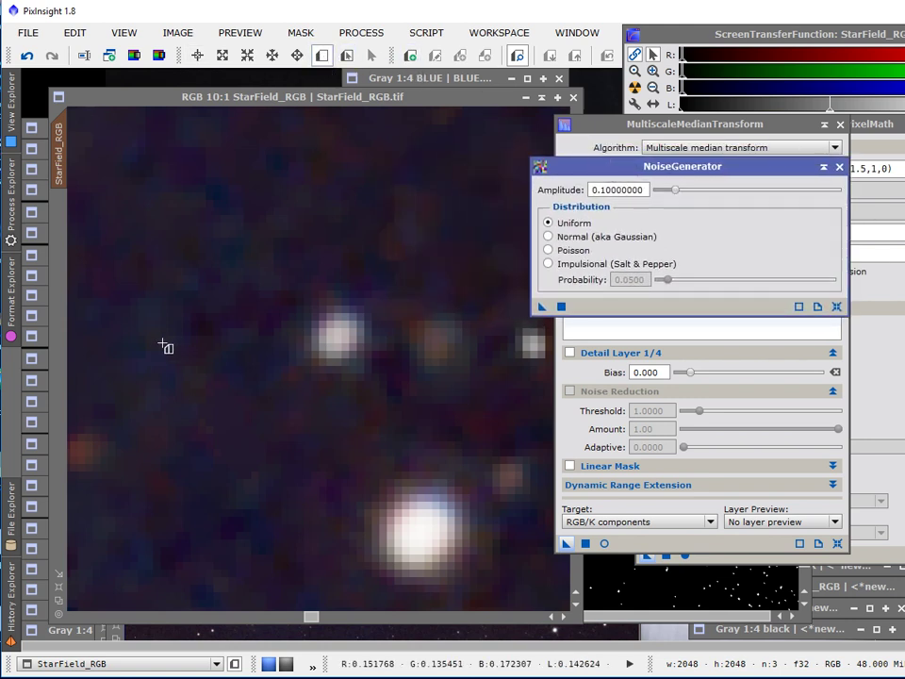
left_click_drag(101, 237, 364, 538)
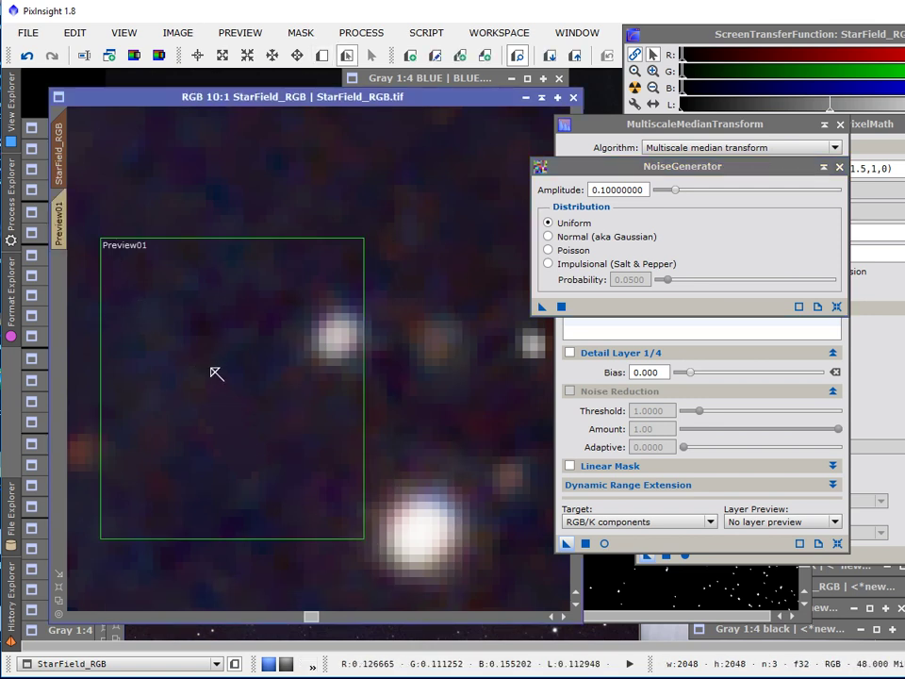
left_click(60, 226)
scroll(289, 394, "up", 10)
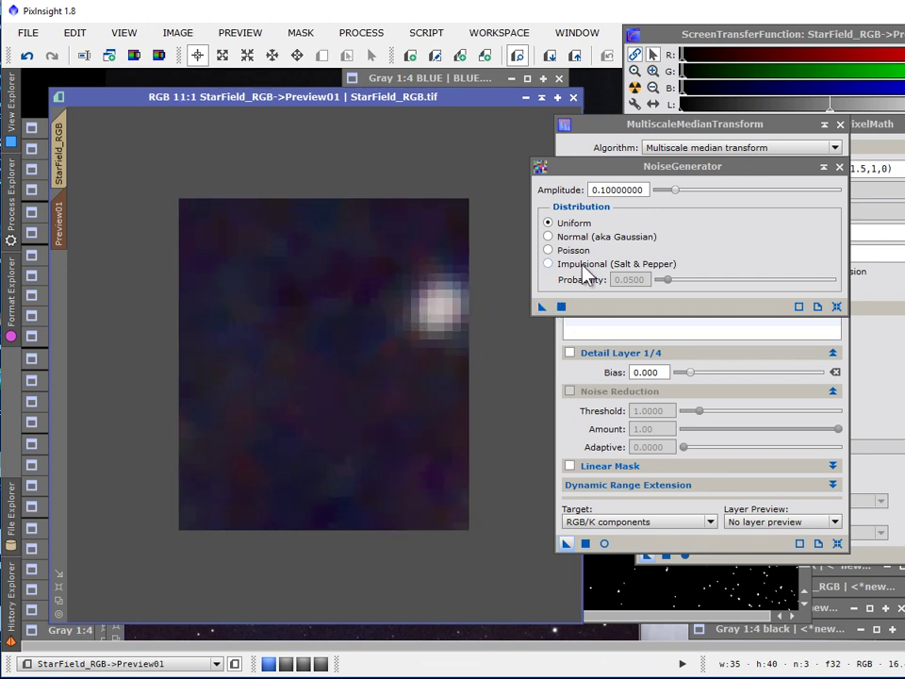
Add noise to Preview01 with a Normal (Gaussian) distribution and an amplitude of 0.05.
left_click(632, 238)
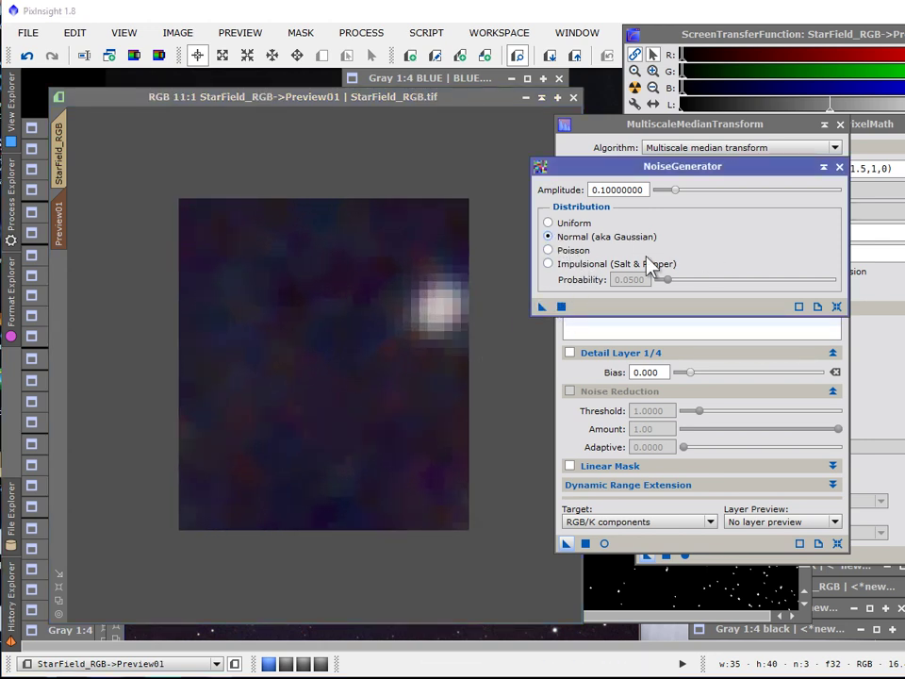
left_click_drag(645, 190, 624, 190)
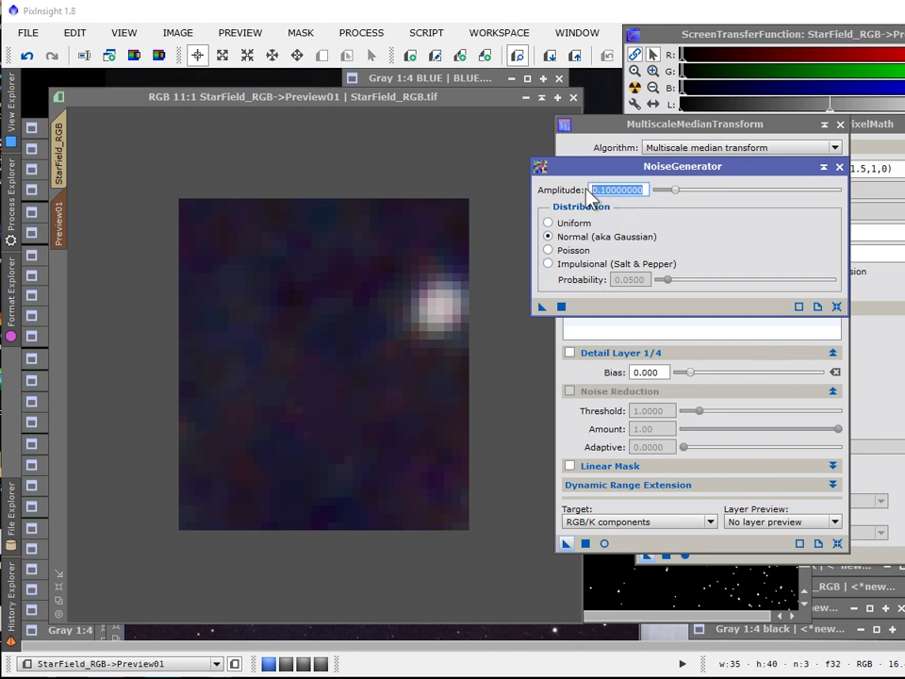
type(".05")
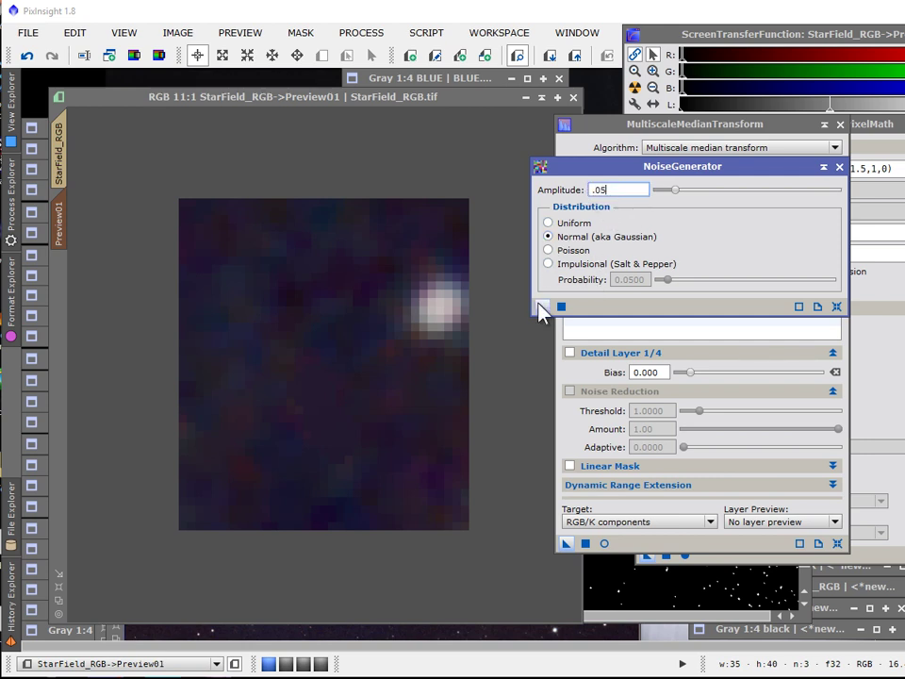
left_click_drag(542, 307, 422, 380)
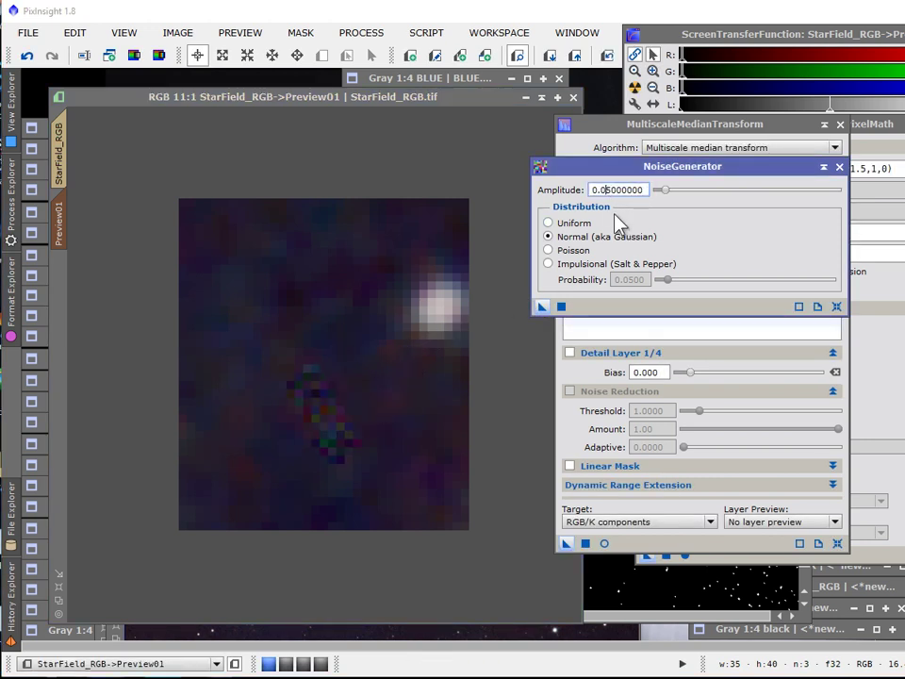
Set the noise amplitude to 0.005 and apply it to Preview01.
type("0")
key("Return")
left_click_drag(543, 311, 448, 412)
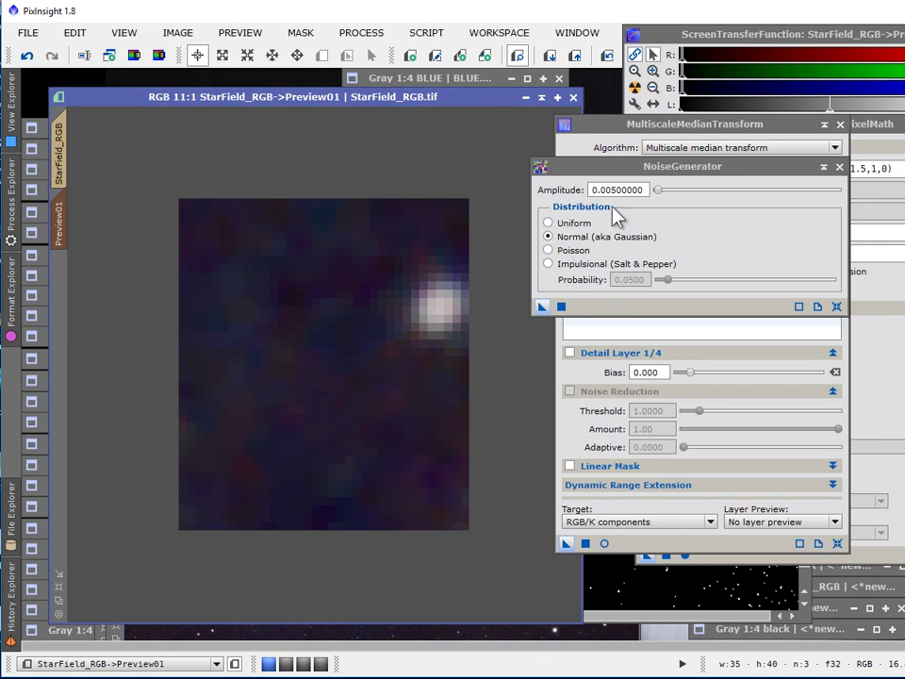
Set the noise amplitude to 0.001 and apply it to Preview01.
left_click_drag(645, 189, 567, 194)
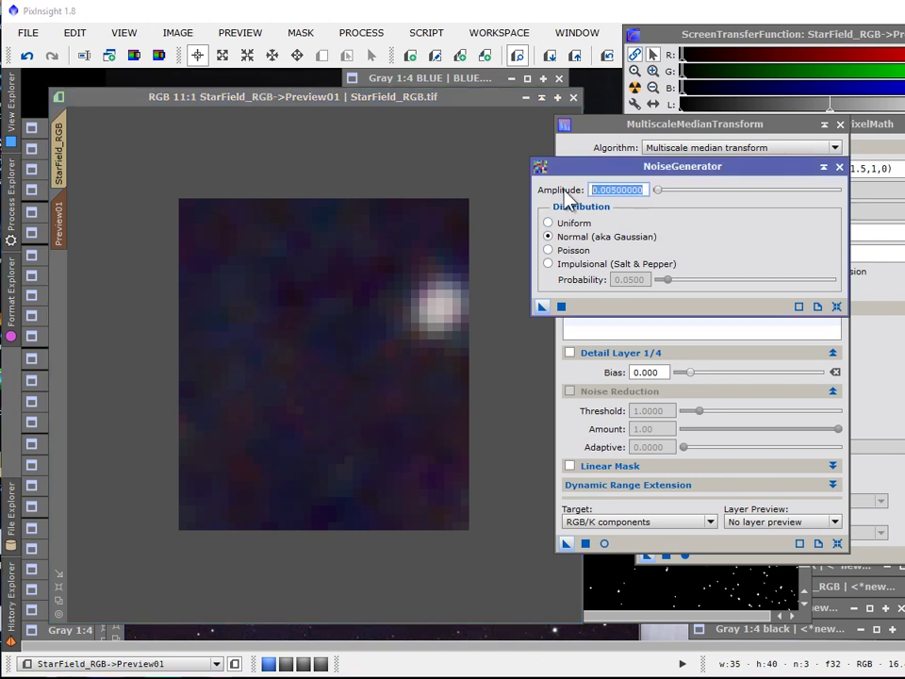
double_click(612, 189)
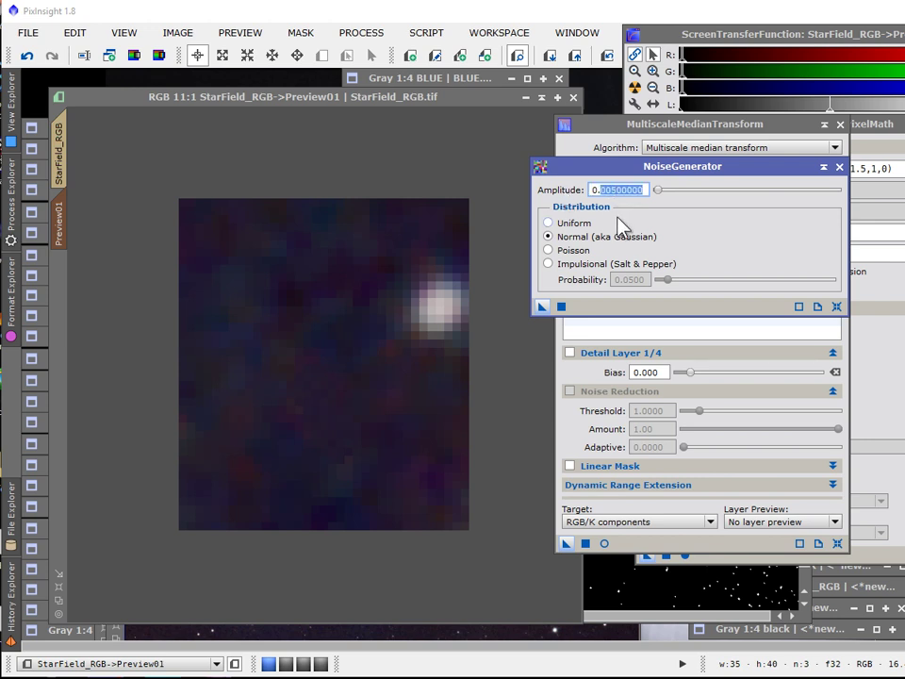
left_click(615, 189)
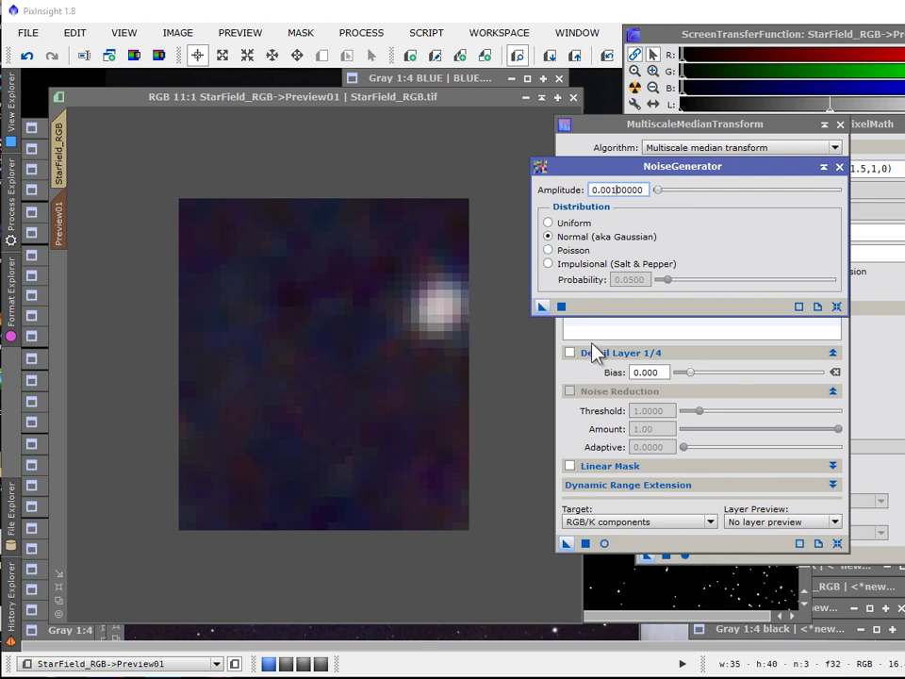
left_click_drag(543, 307, 399, 431)
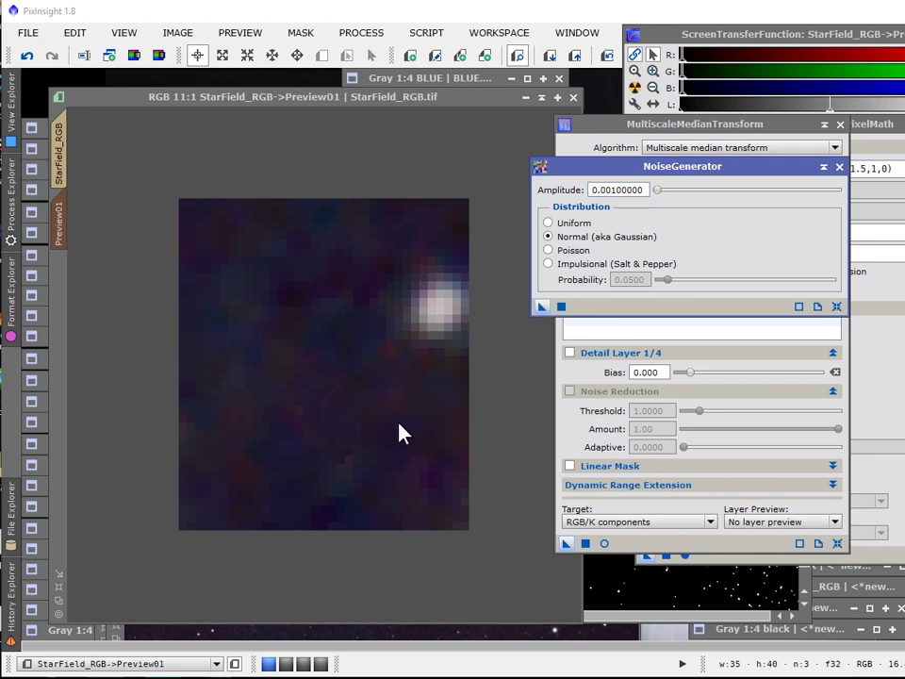
Set the noise amplitude to 0.002 and apply it to Preview01.
left_click(623, 191)
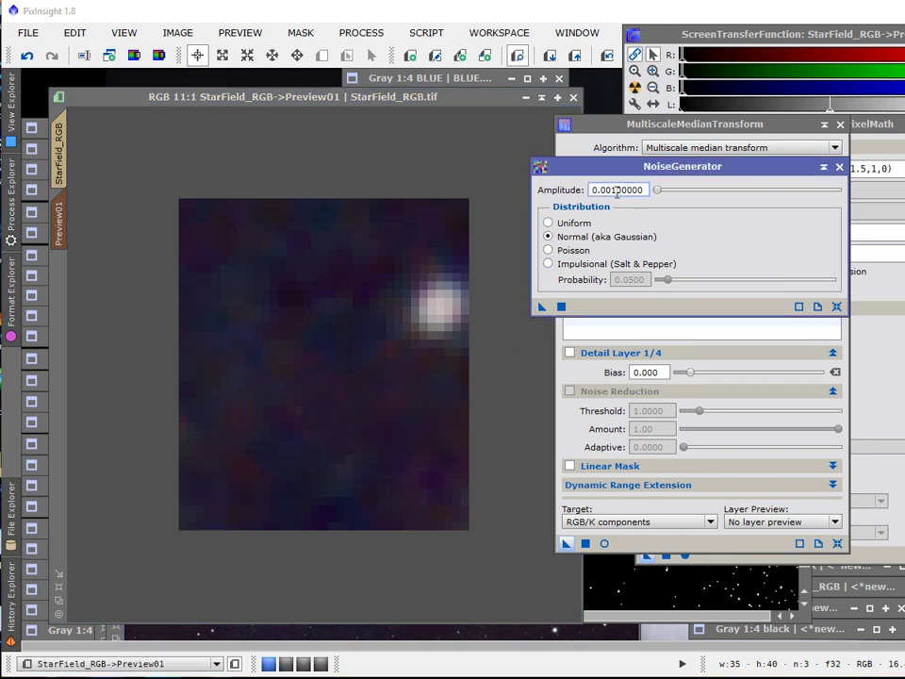
key("BackSpace")
type("2")
left_click_drag(546, 307, 425, 479)
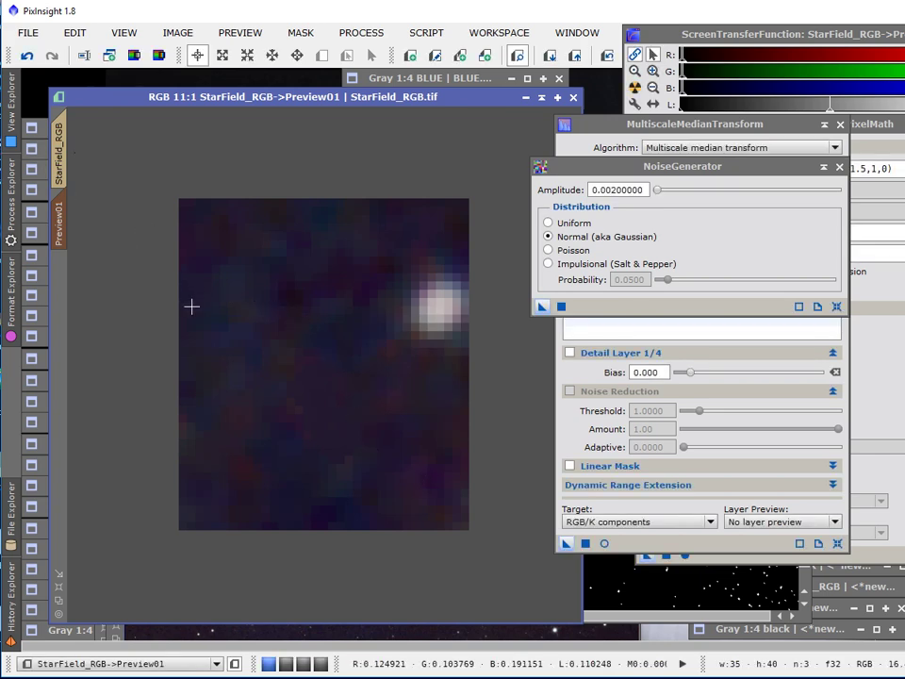
Return to the main StarField_RGB view and close NoiseGenerator and MultiscaleMedianTransform.
left_click(57, 123)
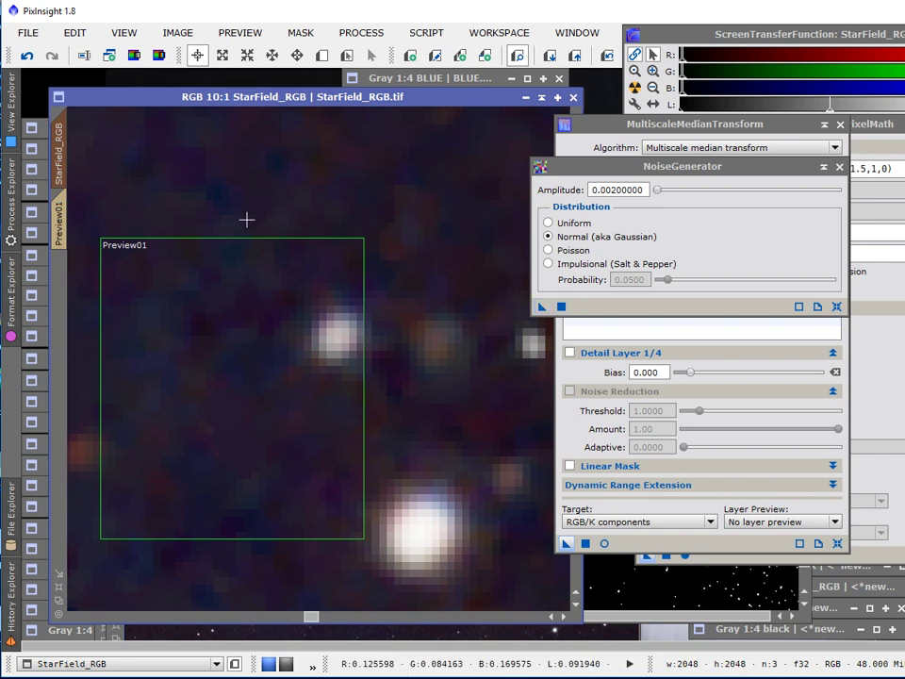
left_click(839, 166)
scroll(288, 187, "up", 1)
scroll(295, 200, "down", 12)
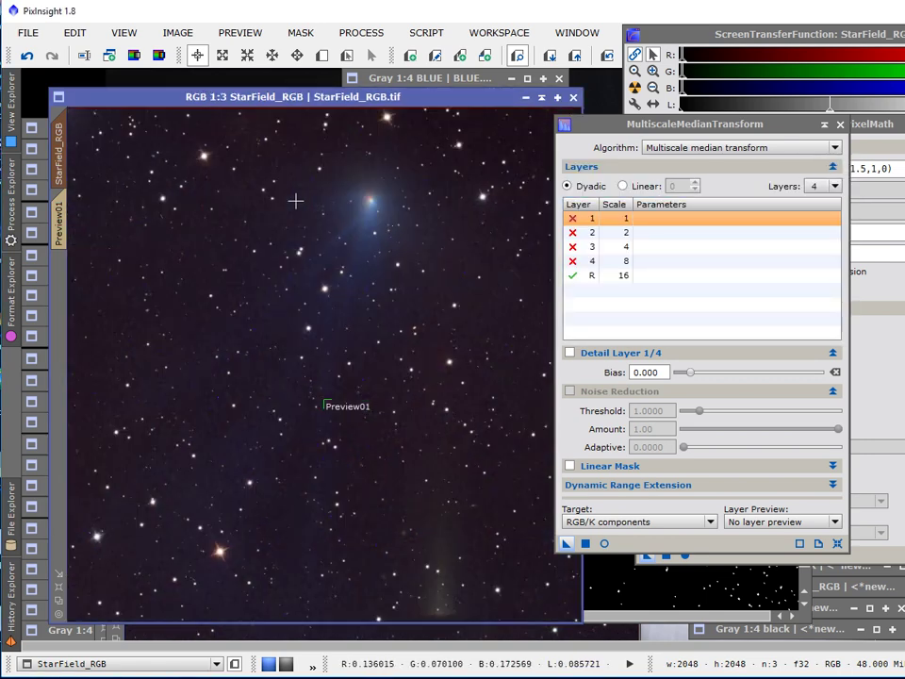
scroll(293, 203, "up", 3)
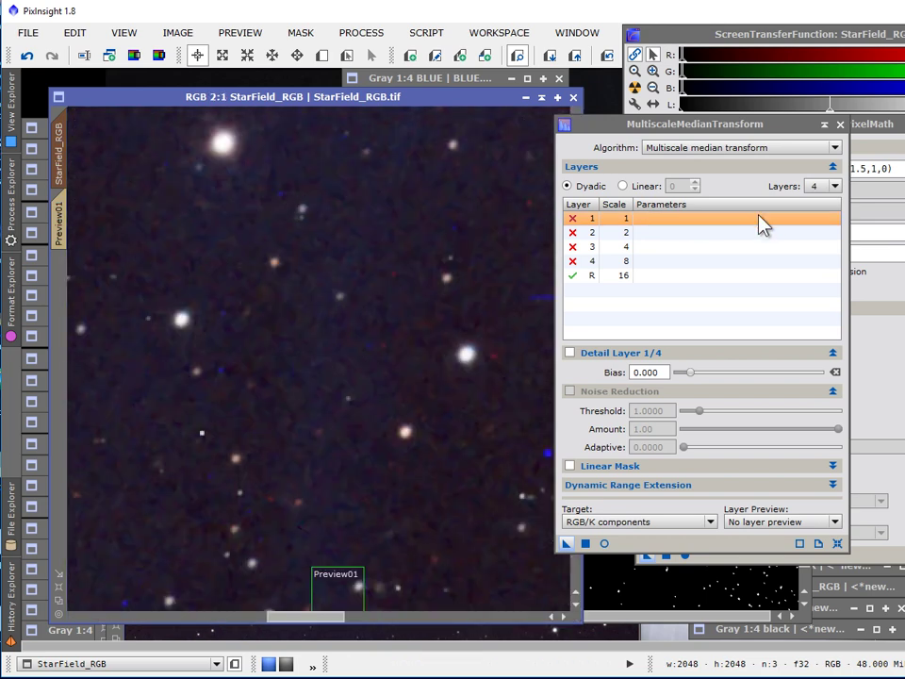
left_click(840, 124)
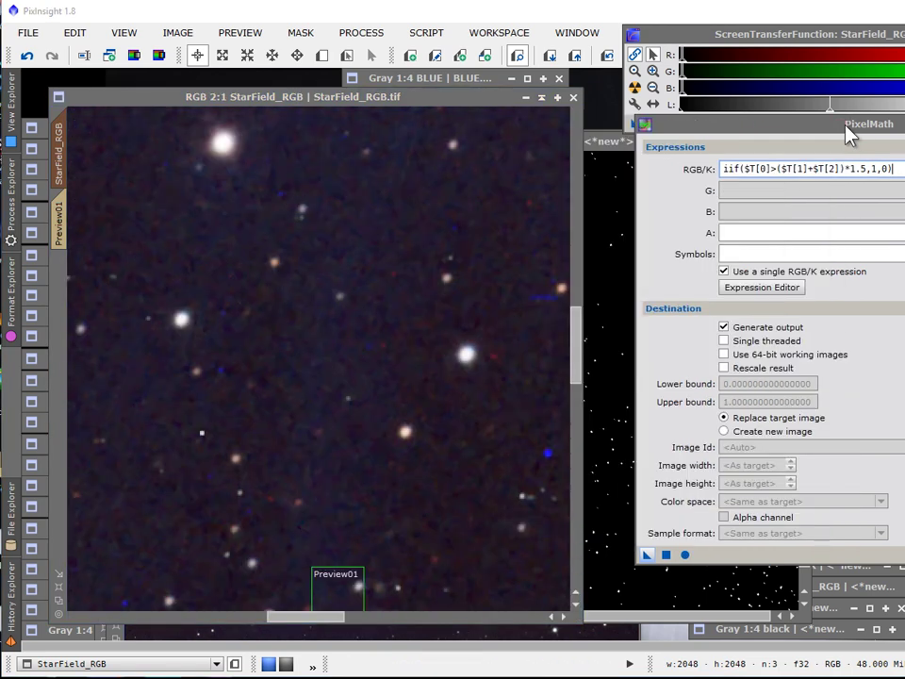
Change the PixelMath expression to iif($T[2]>($T[0]+$T[1])*1.5,1,0) for blue pixels, shift its window aside and activate StarField_RGB.
left_click(764, 168)
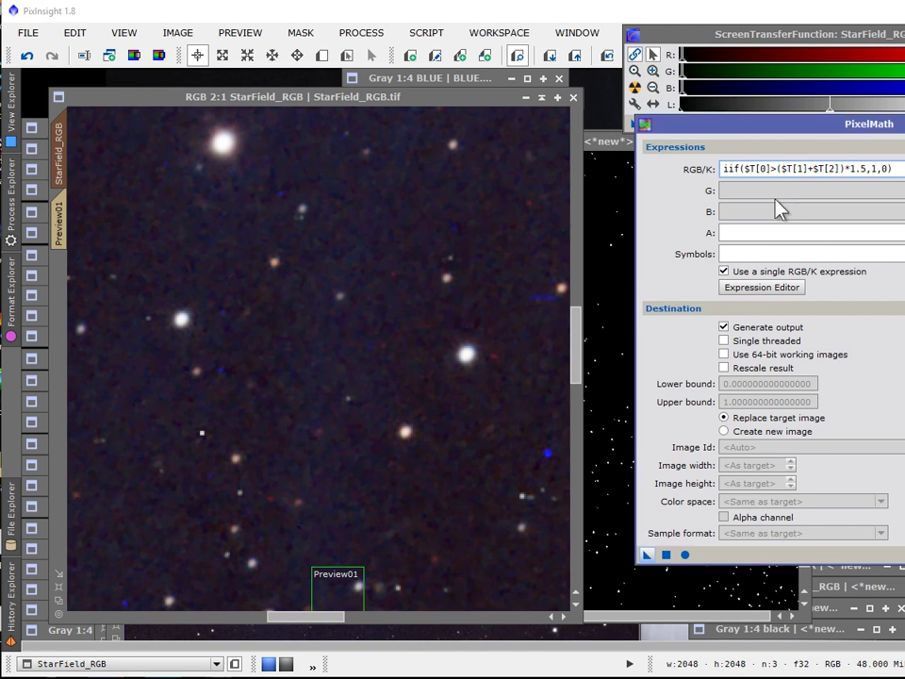
key("BackSpace")
type("2")
key("Left")
key("Left")
key("Left")
key("Left")
key("Left")
key("Left")
key("BackSpace")
type("0")
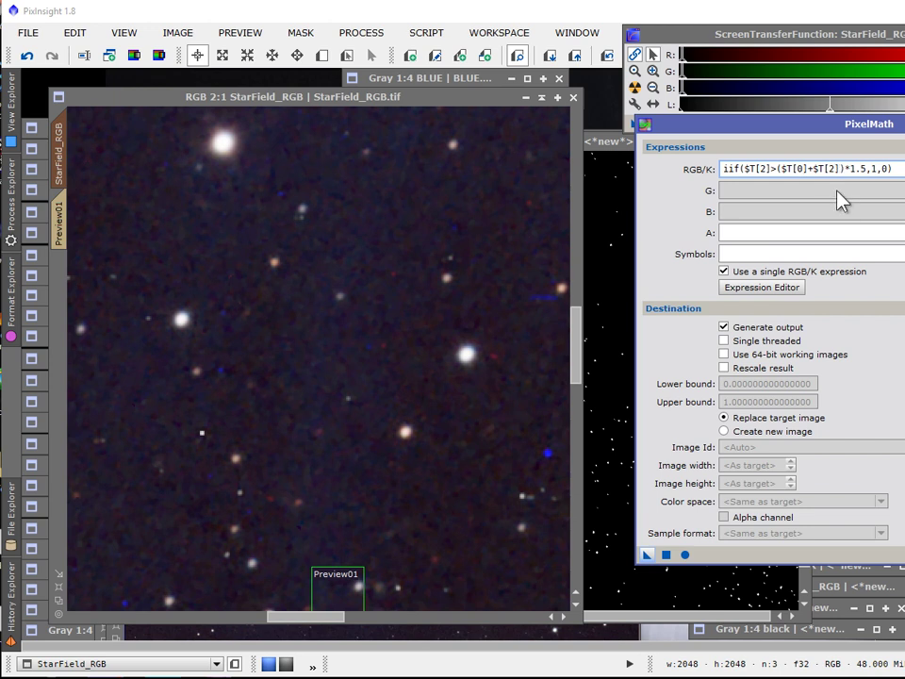
key("BackSpace")
type("1")
left_click_drag(835, 130, 669, 133)
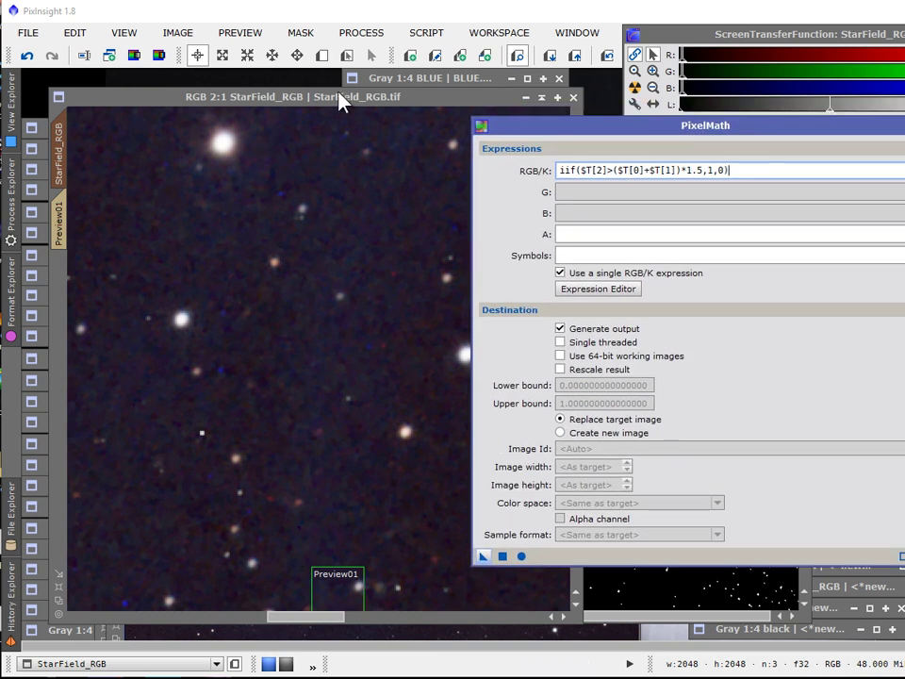
left_click(341, 99)
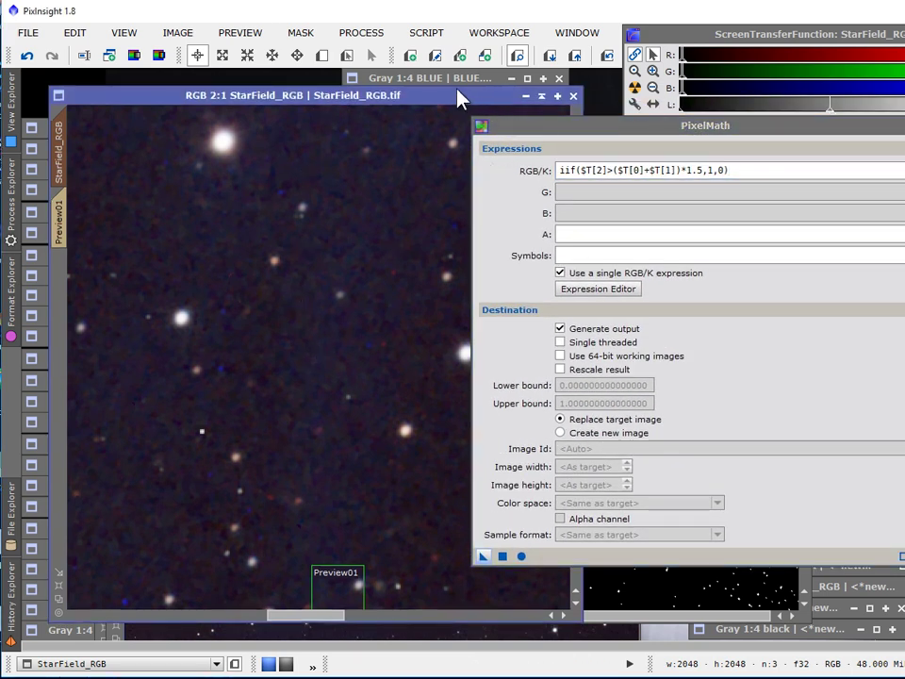
Duplicate StarField_RGB and apply the blue-pixel PixelMath expression iif($T[2]>($T[0]+$T[1])*1.5,1,0) to the copy.
left_click_drag(458, 94, 444, 87)
scroll(251, 317, "up", 2)
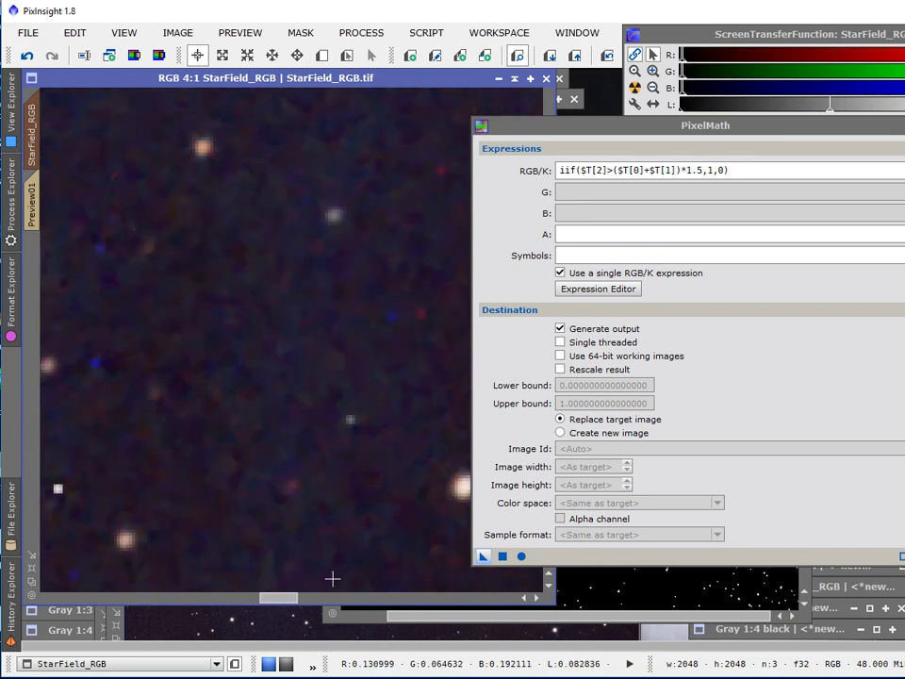
left_click_drag(294, 598, 268, 598)
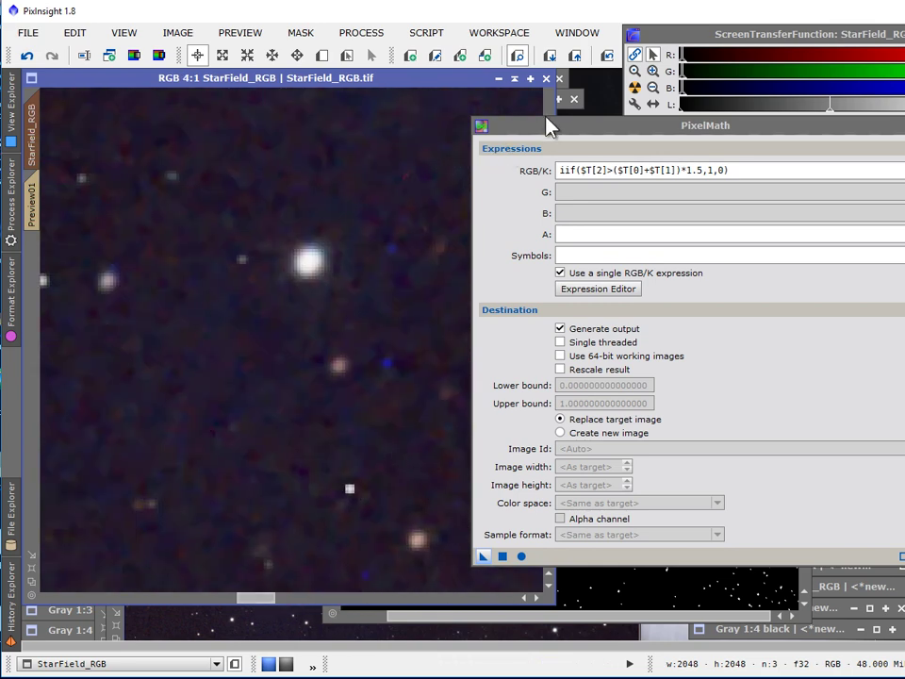
left_click_drag(555, 133, 731, 165)
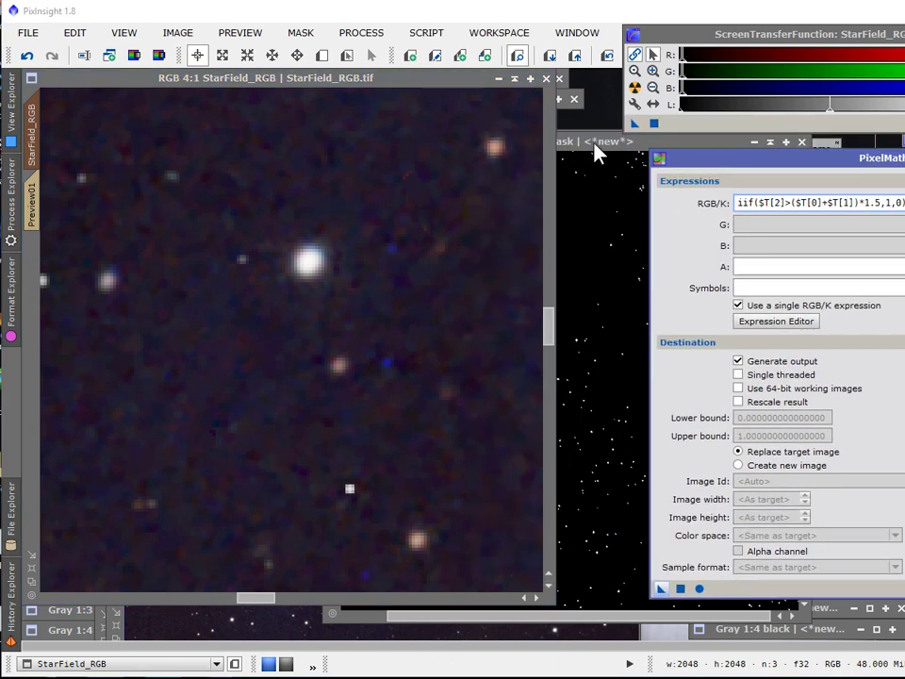
left_click_drag(595, 148, 378, 125)
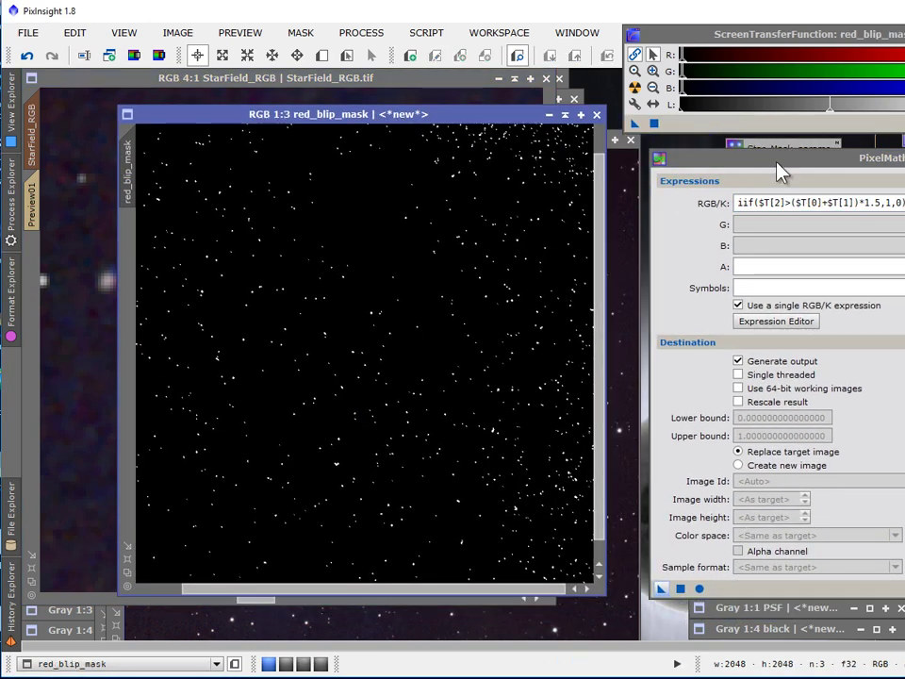
left_click_drag(779, 170, 416, 156)
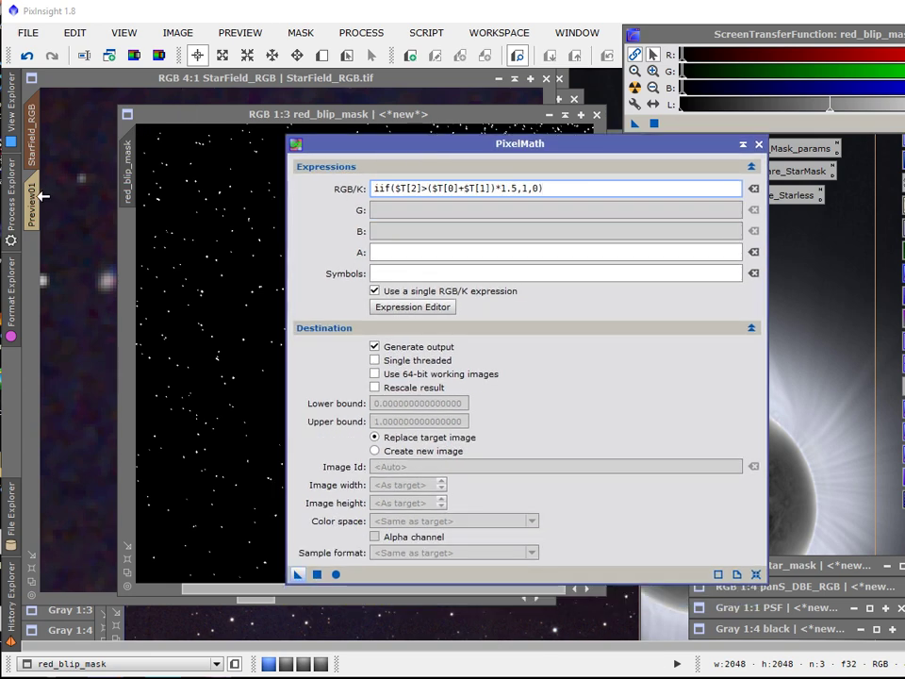
left_click_drag(31, 132, 833, 443)
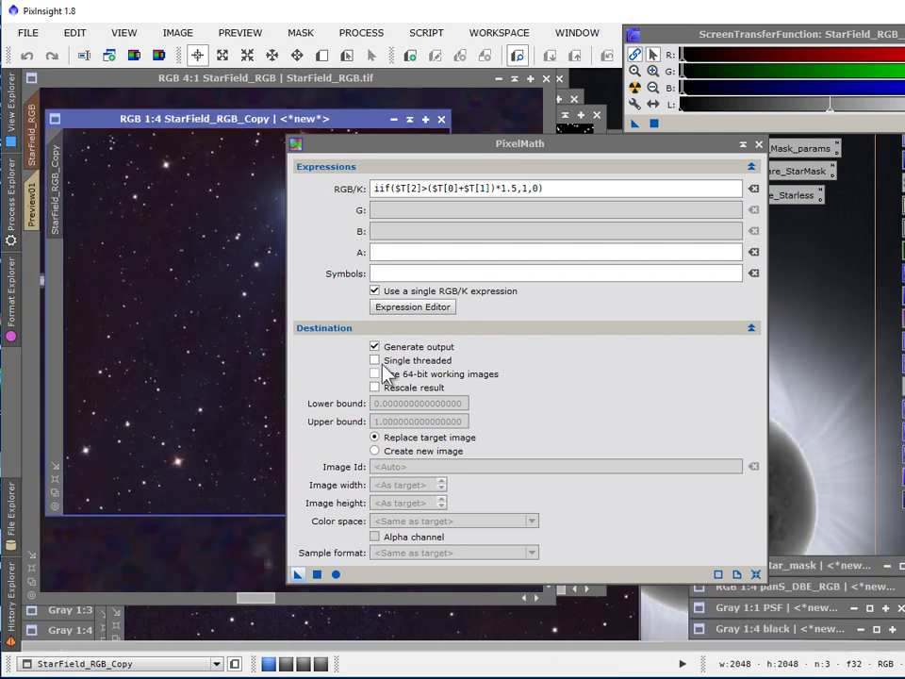
left_click_drag(298, 573, 193, 386)
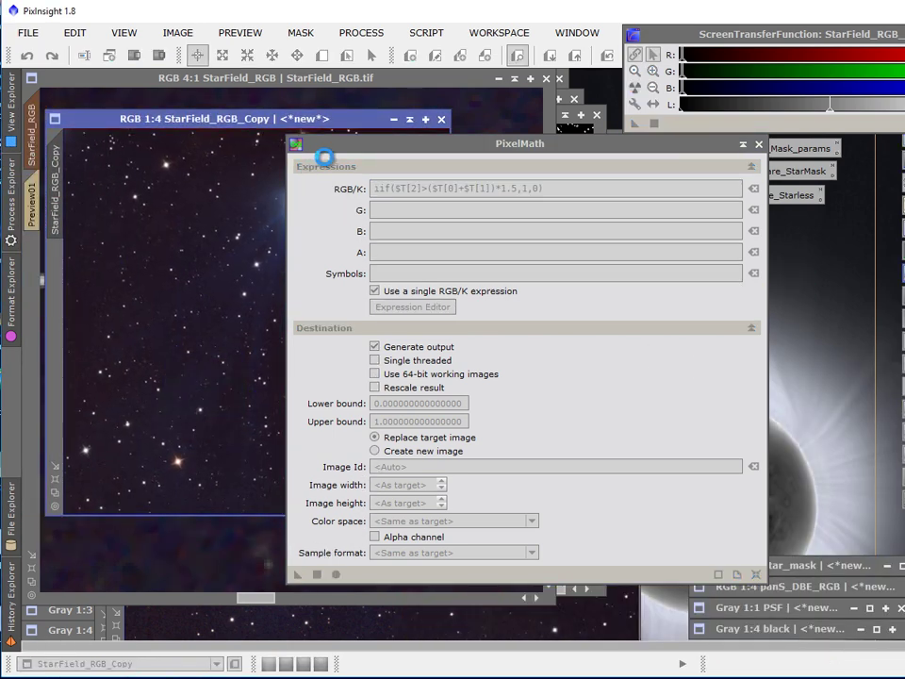
Compare the blue-pixel mask in StarField_RGB_Copy with the original image by undoing and redoing the PixelMath result.
left_click_drag(327, 149, 487, 148)
scroll(286, 274, "up", 4)
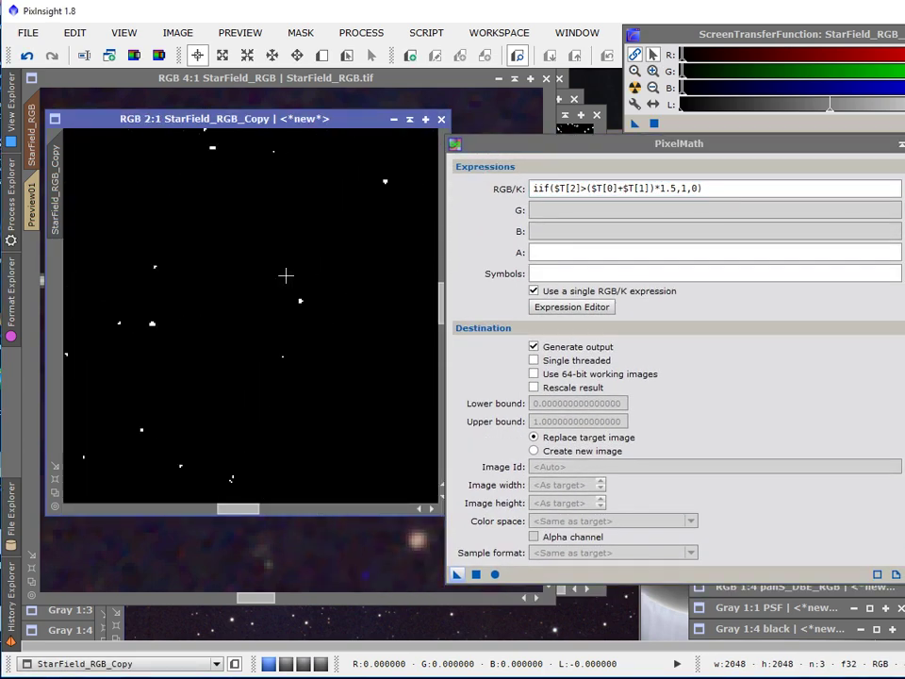
left_click(27, 55)
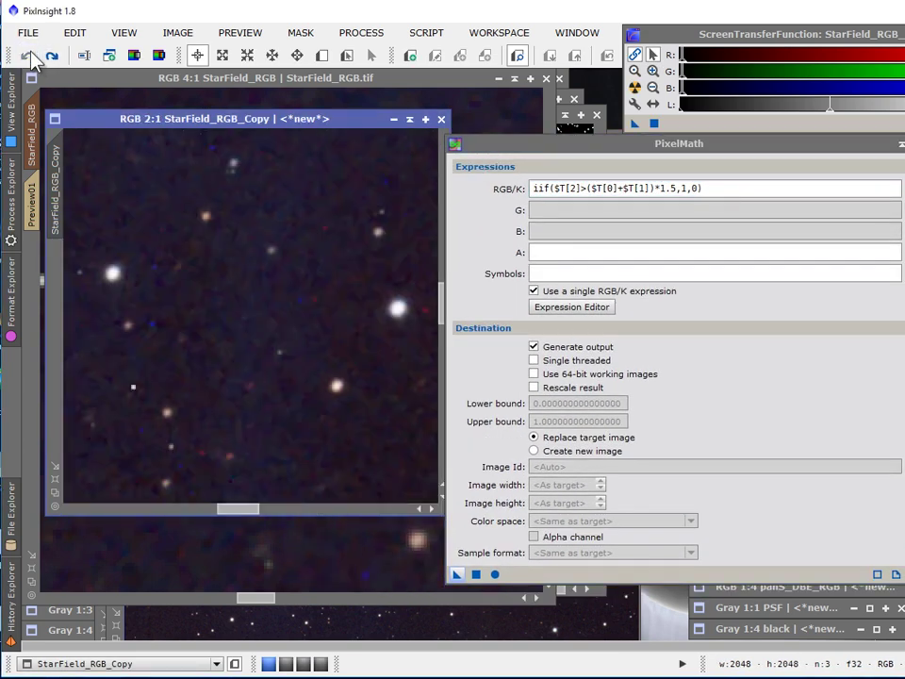
left_click(52, 55)
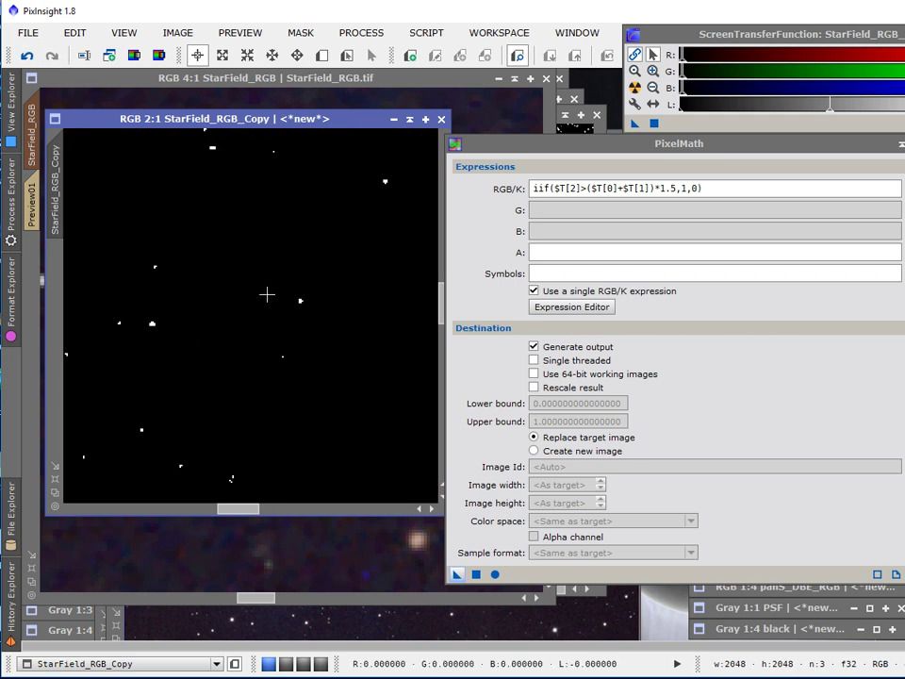
left_click(27, 55)
left_click(51, 55)
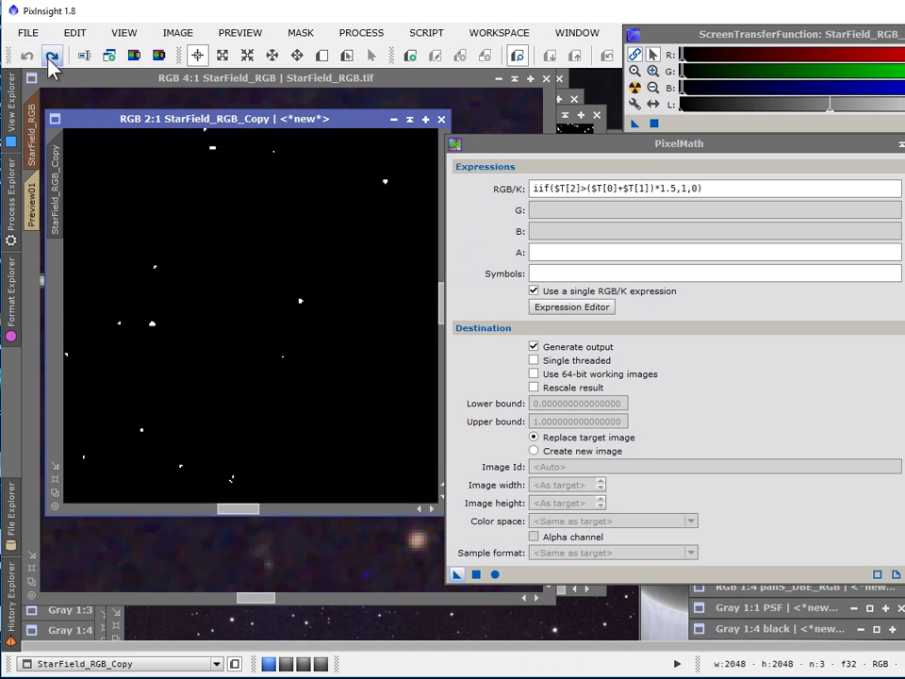
Remove the current mask from StarField_RGB and assign StarField_RGB_Copy as its new mask.
left_click_drag(109, 129, 210, 126)
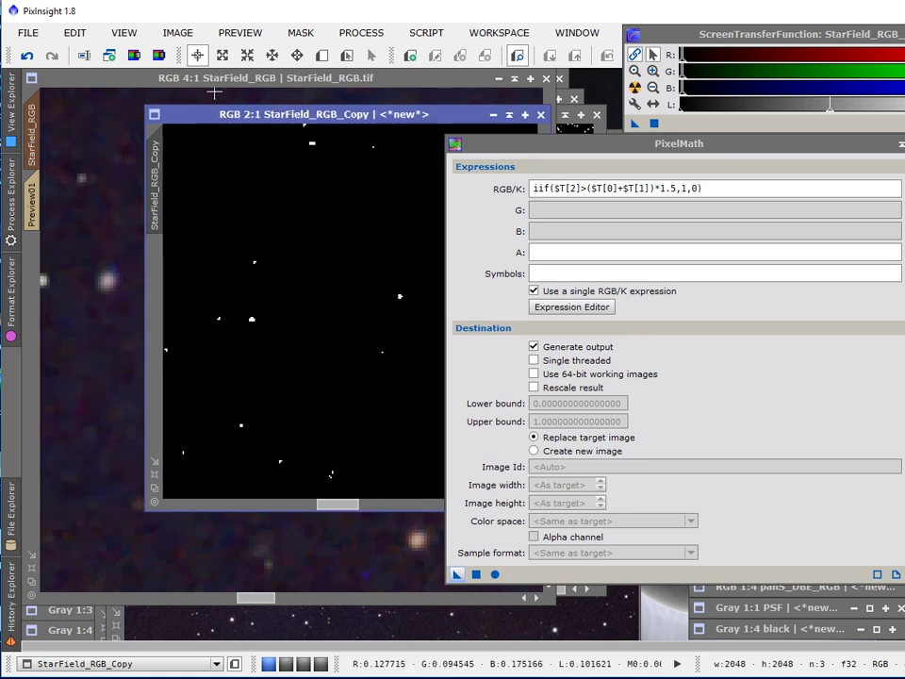
left_click(215, 82)
left_click(299, 32)
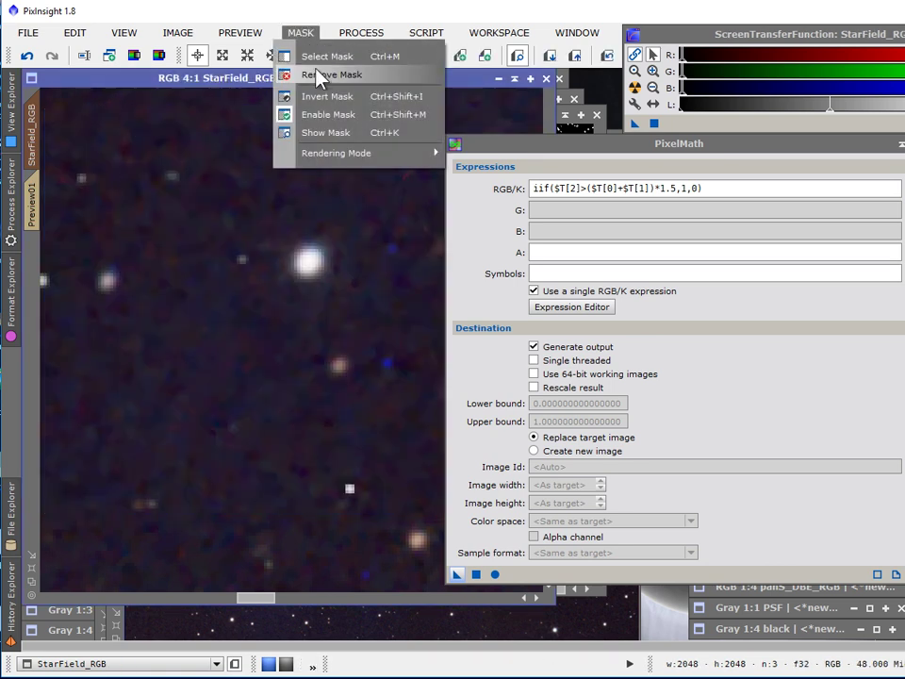
left_click(310, 75)
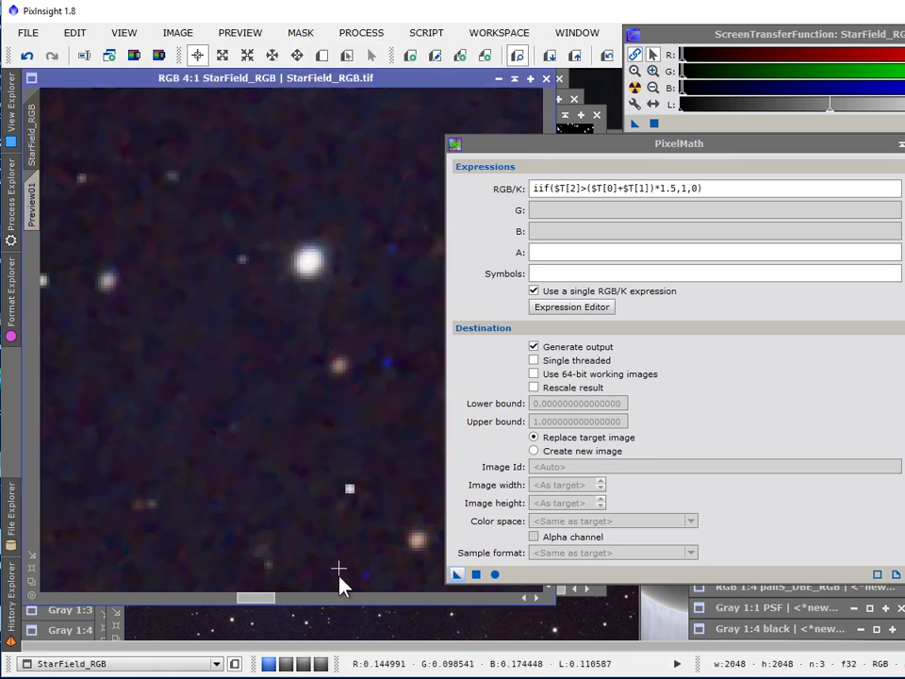
left_click_drag(396, 81, 396, 182)
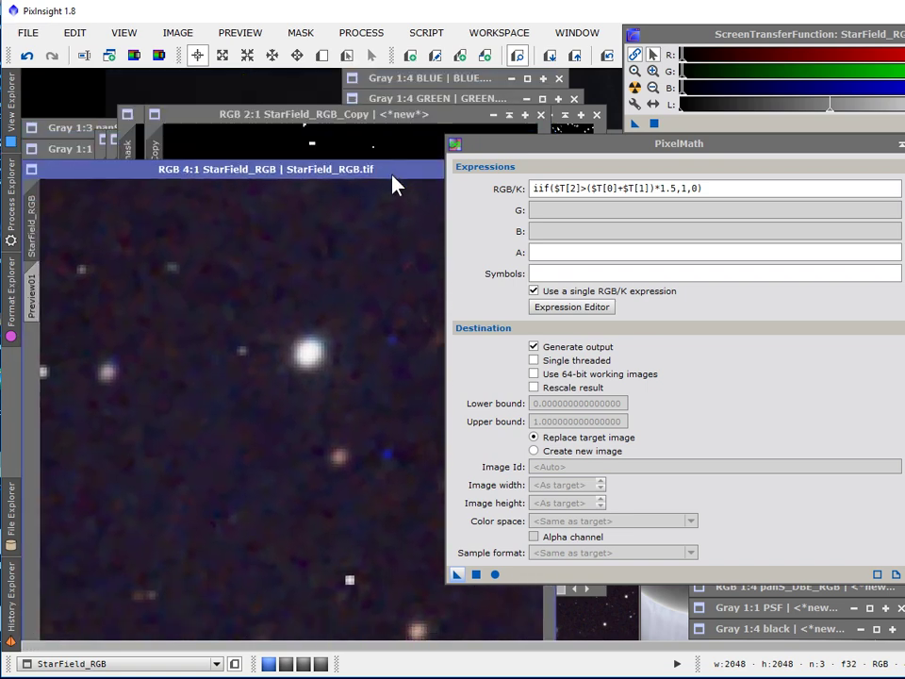
left_click(188, 142)
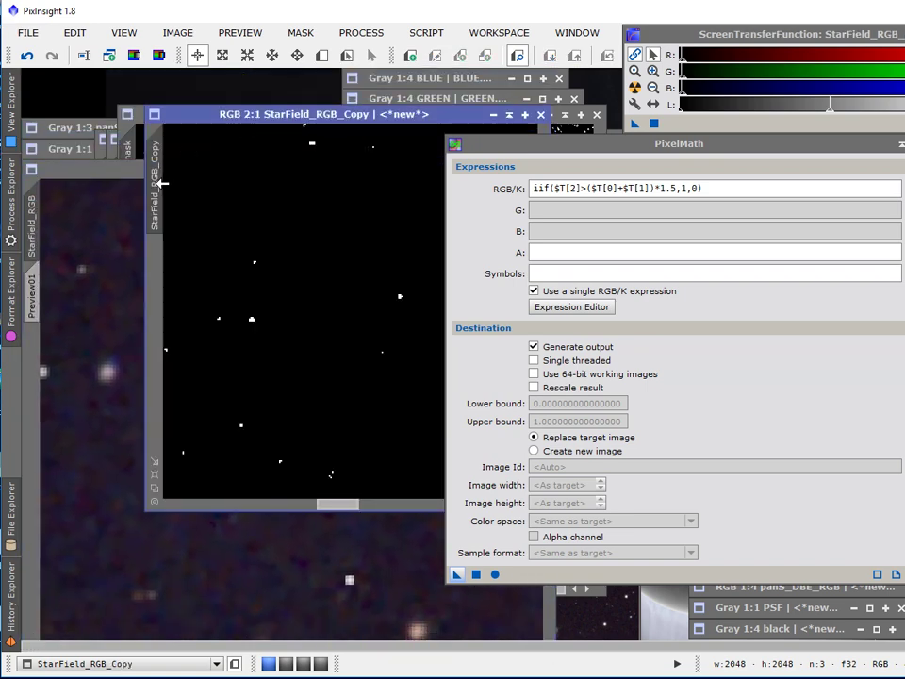
left_click_drag(156, 186, 167, 107)
Dilate the mask in StarField_RGB_Copy using MorphologicalTransformation with Dilation (Maximum), size 3 and one iteration.
left_click_drag(519, 144, 771, 144)
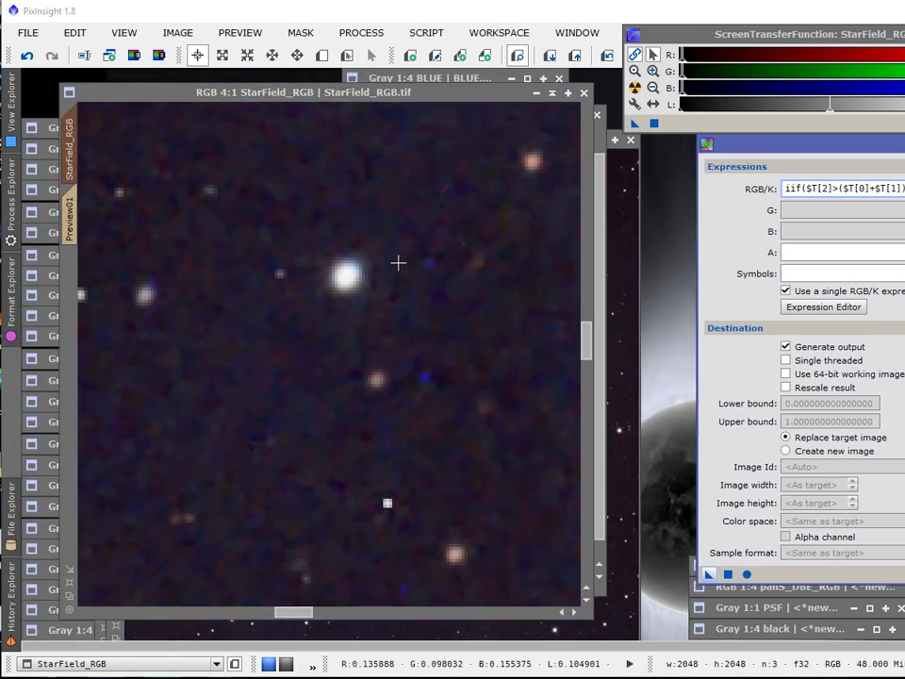
left_click_drag(458, 93, 468, 149)
left_click(432, 133)
left_click_drag(415, 117, 515, 120)
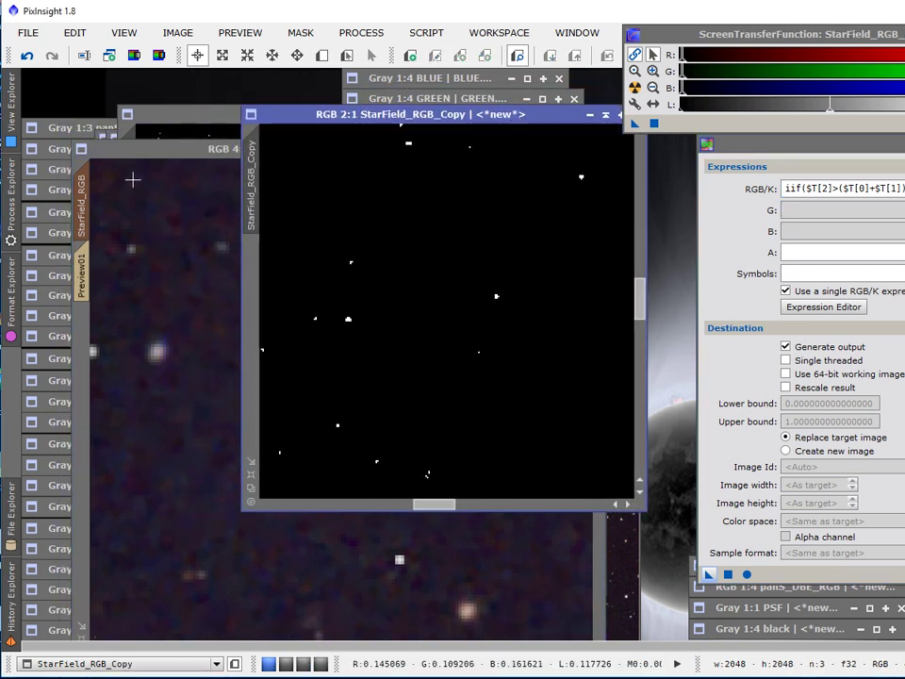
left_click(13, 203)
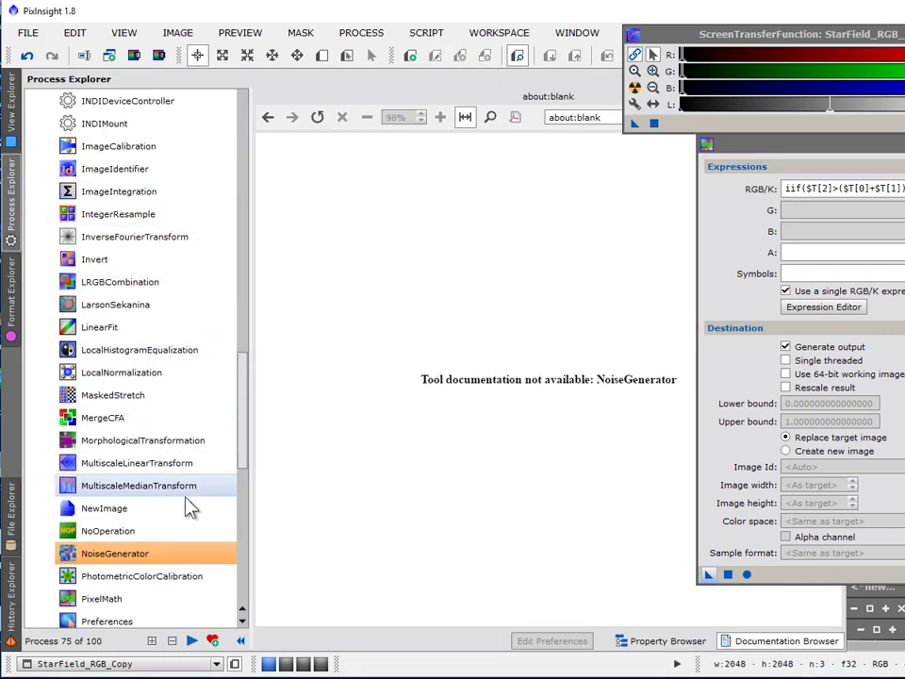
scroll(179, 481, "up", 5)
scroll(179, 478, "down", 1)
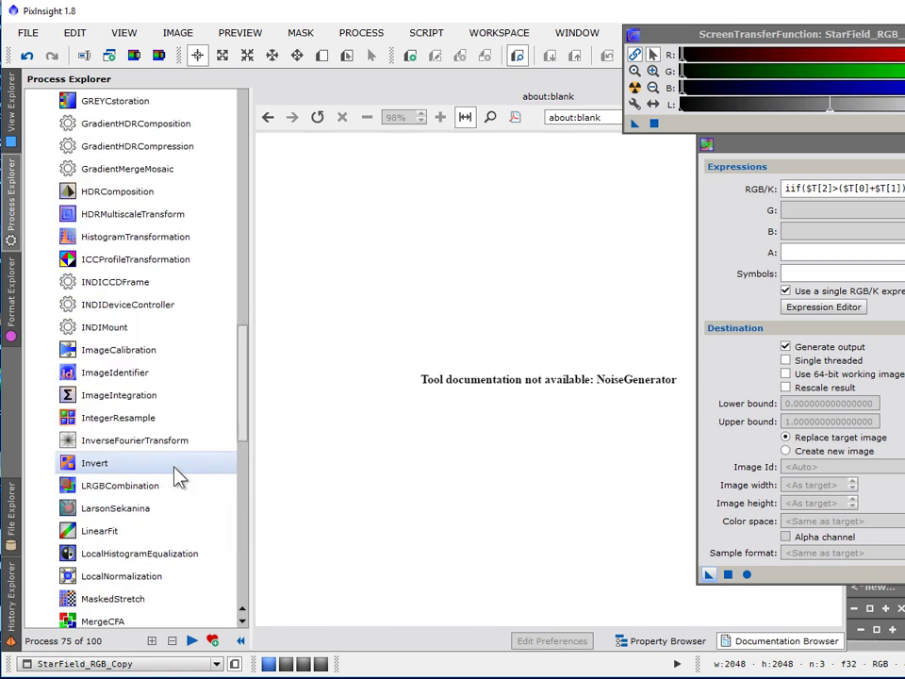
scroll(179, 478, "down", 7)
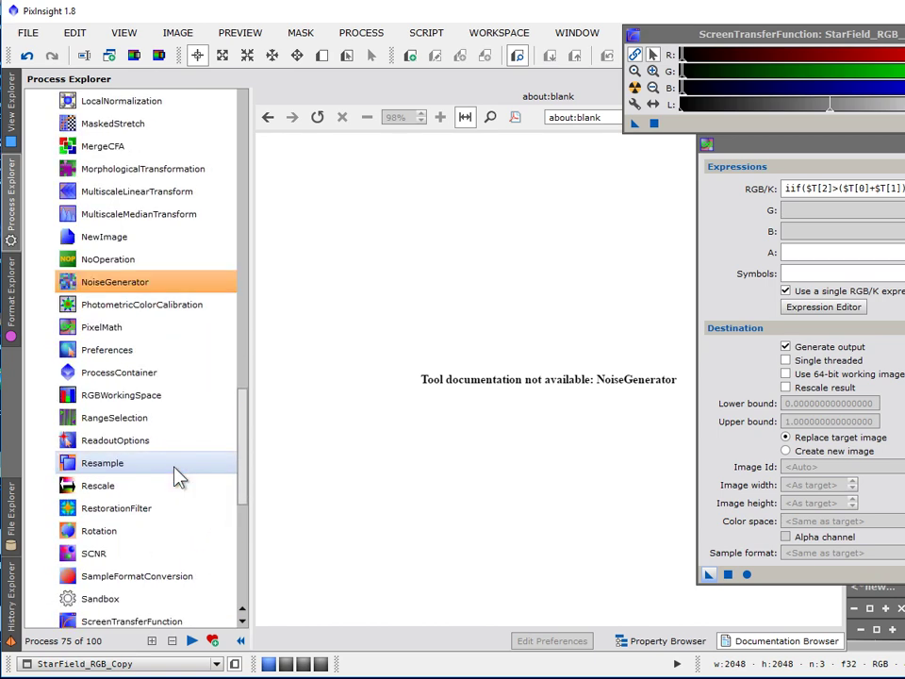
double_click(156, 171)
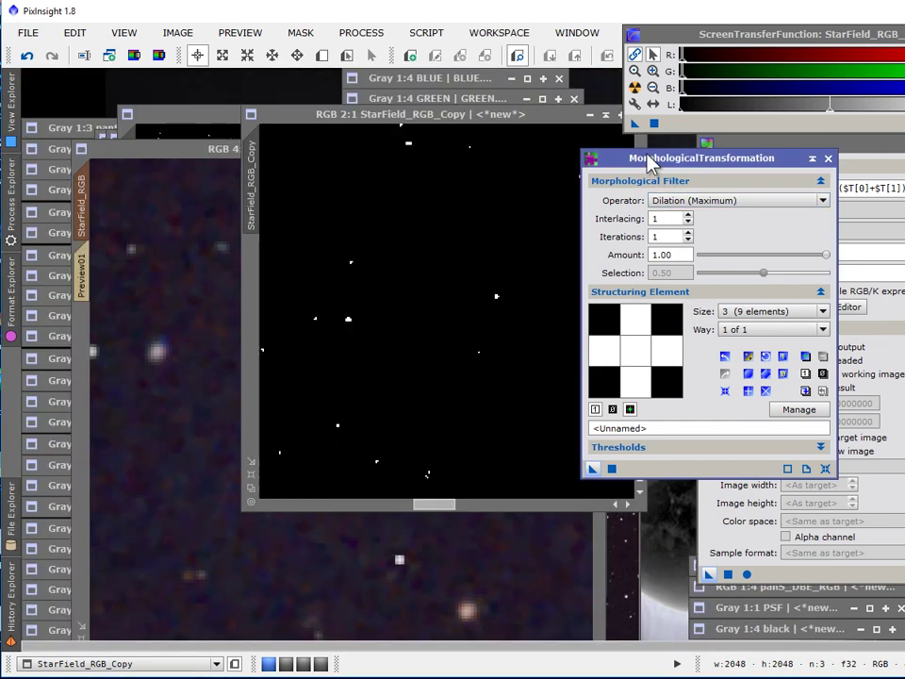
left_click_drag(593, 467, 551, 495)
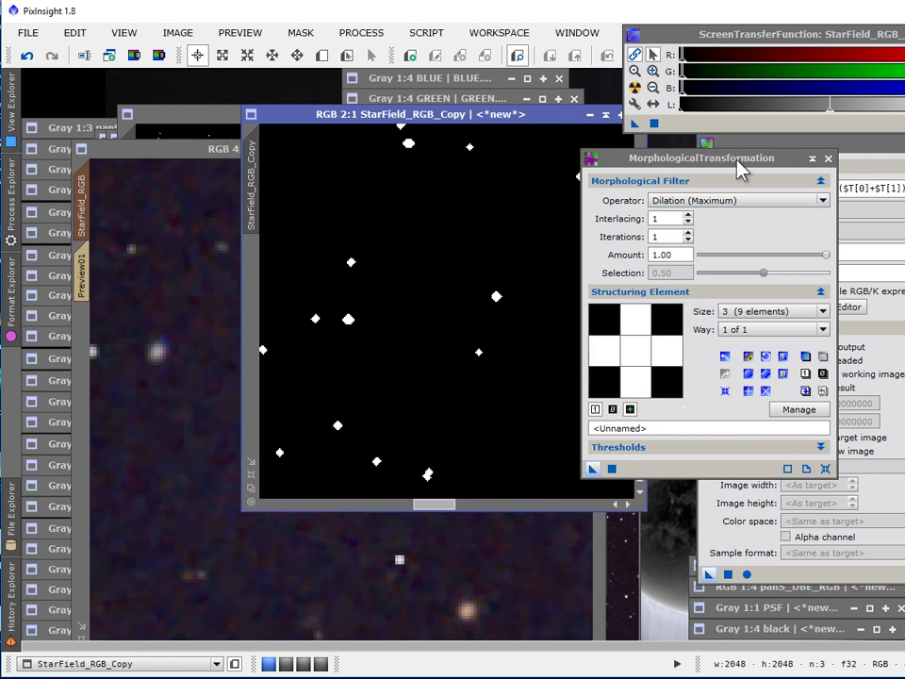
Apply MultiscaleMedianTransform with detail layers 1 to 4 disabled to the masked StarField_RGB and inspect the image.
left_click_drag(739, 169, 896, 186)
left_click(11, 231)
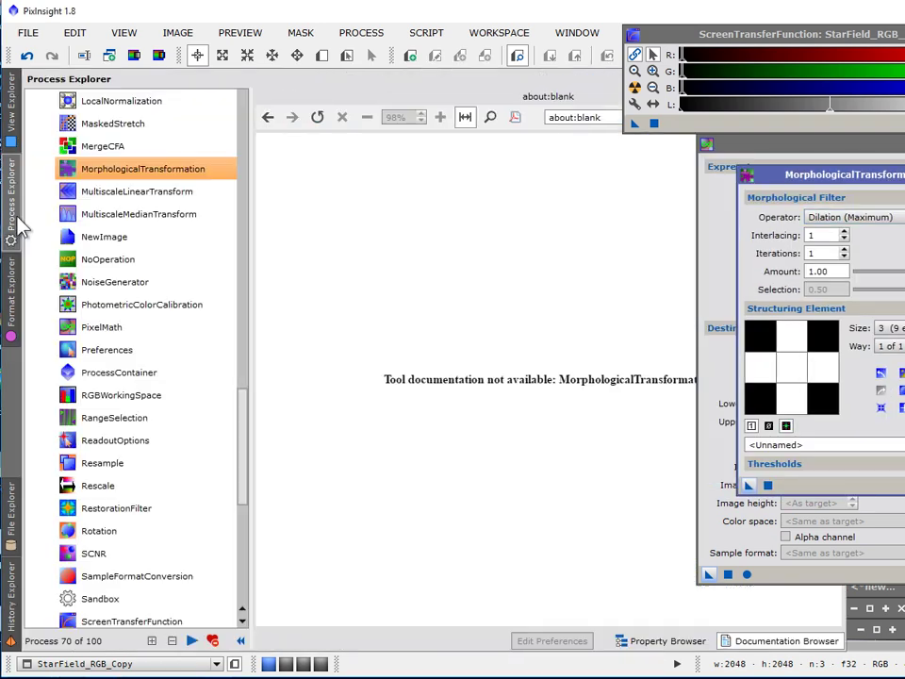
double_click(141, 214)
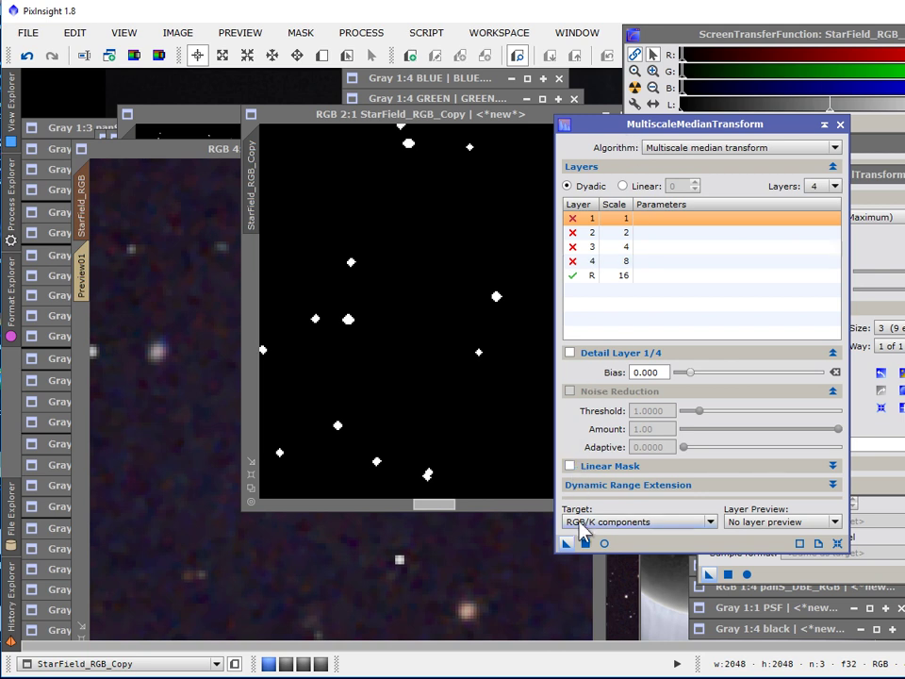
left_click_drag(568, 547, 265, 422)
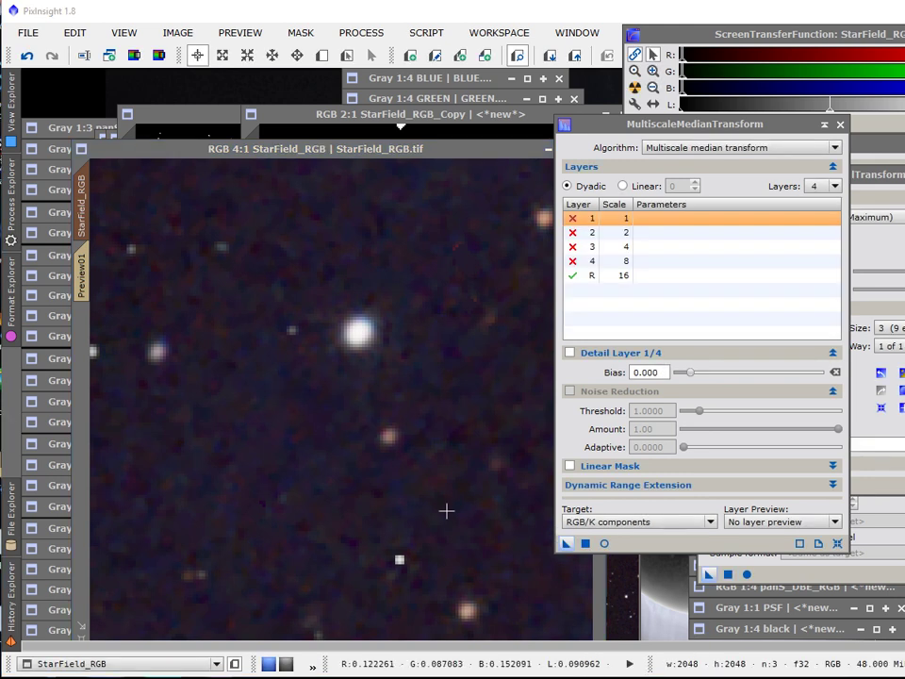
scroll(229, 401, "down", 6)
scroll(229, 401, "up", 2)
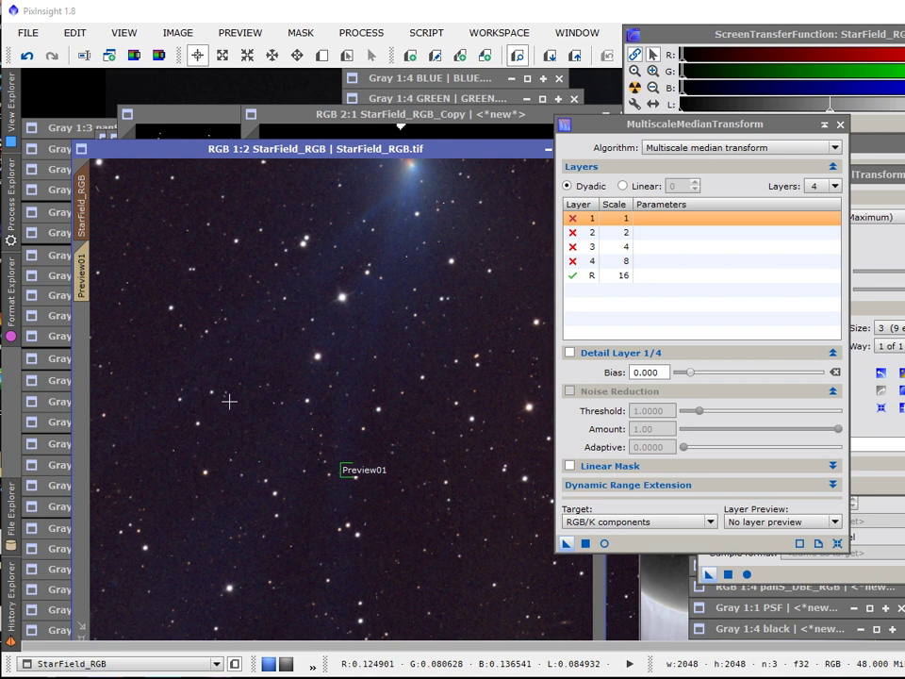
Close the MultiscaleMedianTransform, MorphologicalTransformation and PixelMath windows.
left_click_drag(699, 128, 436, 147)
left_click(579, 144)
left_click_drag(752, 175, 462, 177)
left_click(694, 176)
left_click_drag(792, 149, 446, 149)
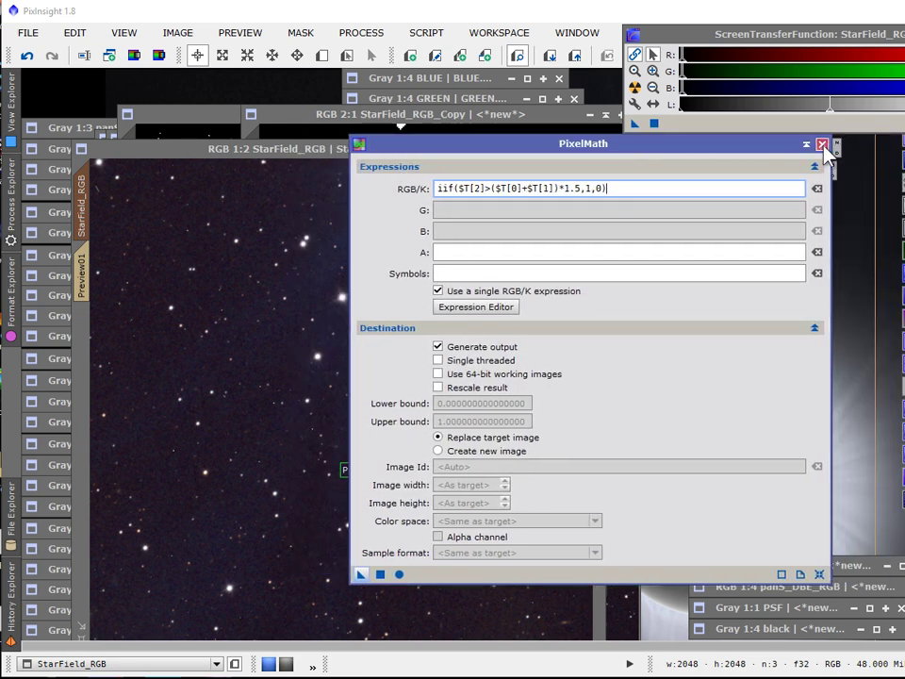
left_click(822, 143)
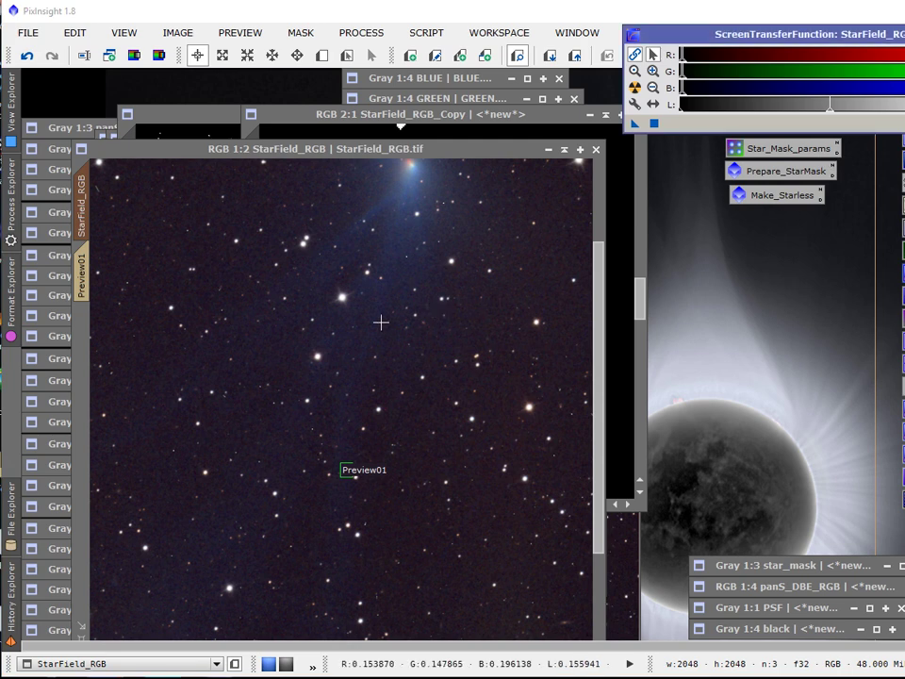